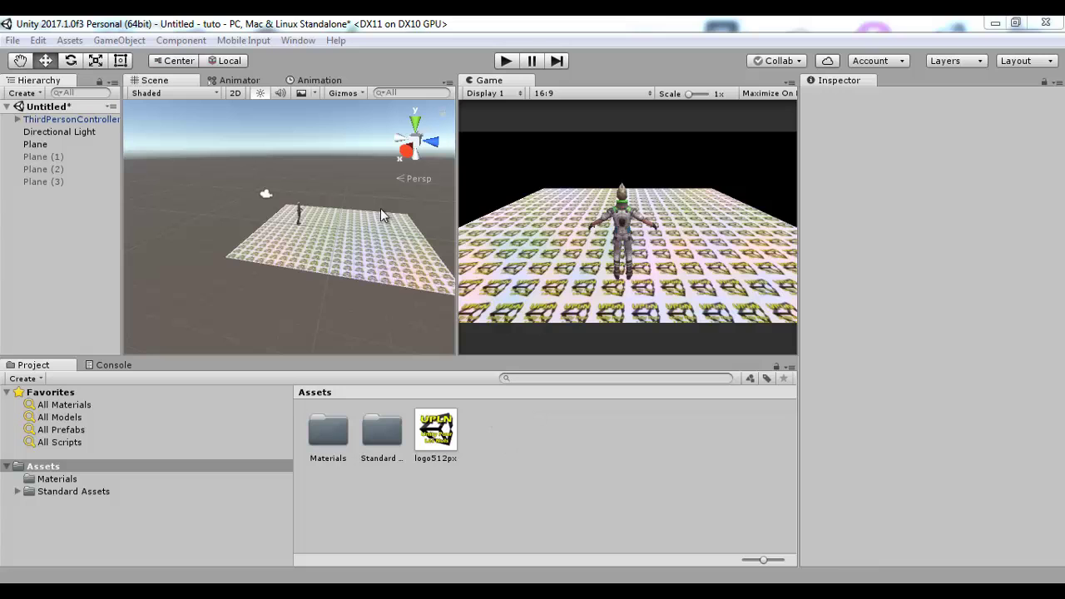
- Zoom the Scene view in close to the character on the logo-tiled plane
right_click_drag(389, 211, 322, 239, "alt")
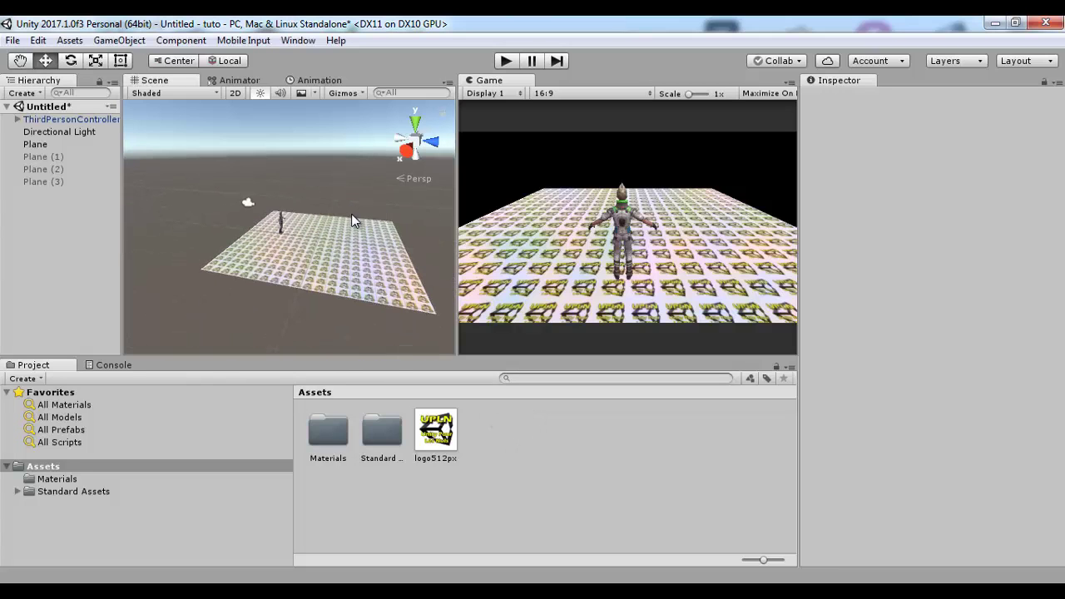
scroll(322, 239, "up", 5)
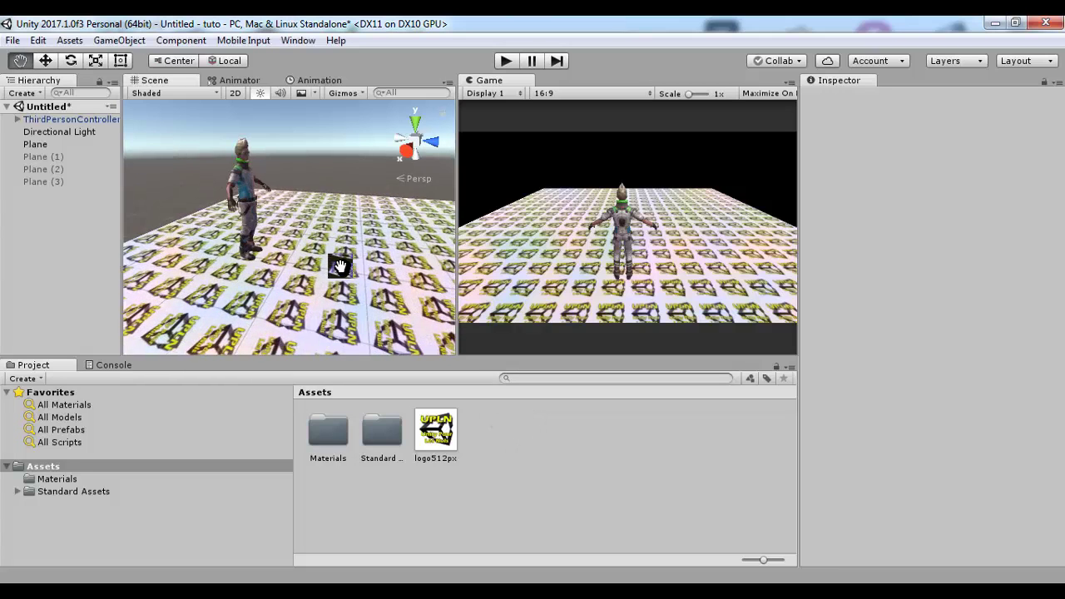
scroll(325, 233, "up", 3)
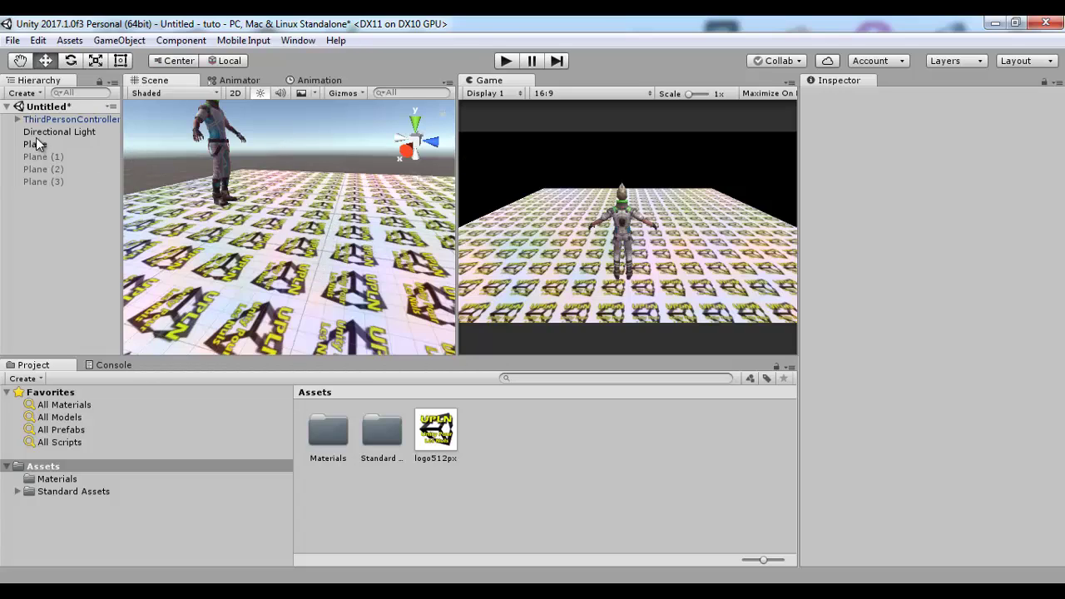
left_click(504, 62)
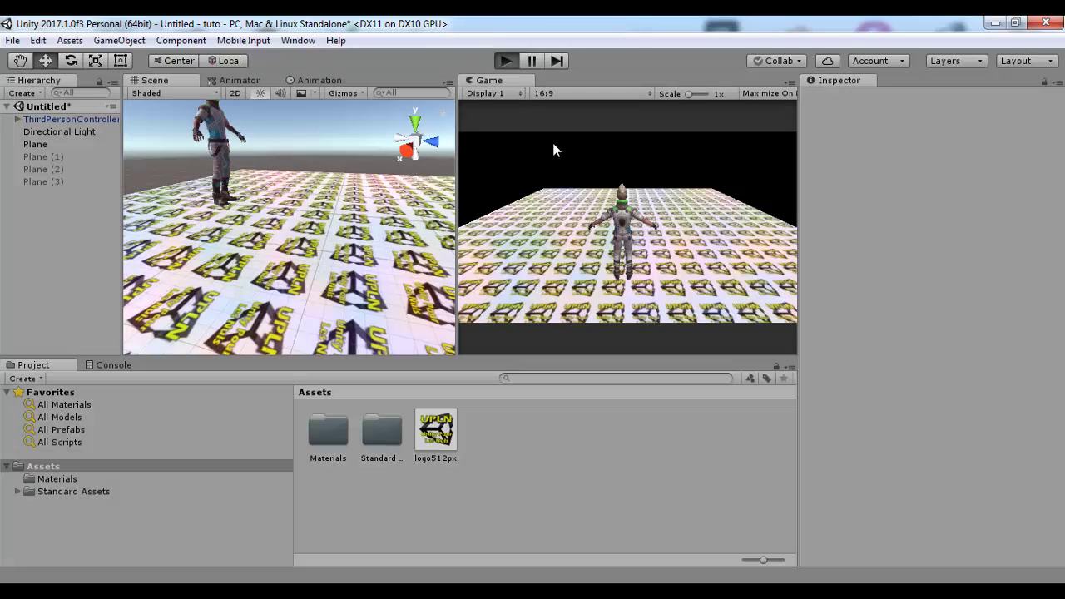
key("w")
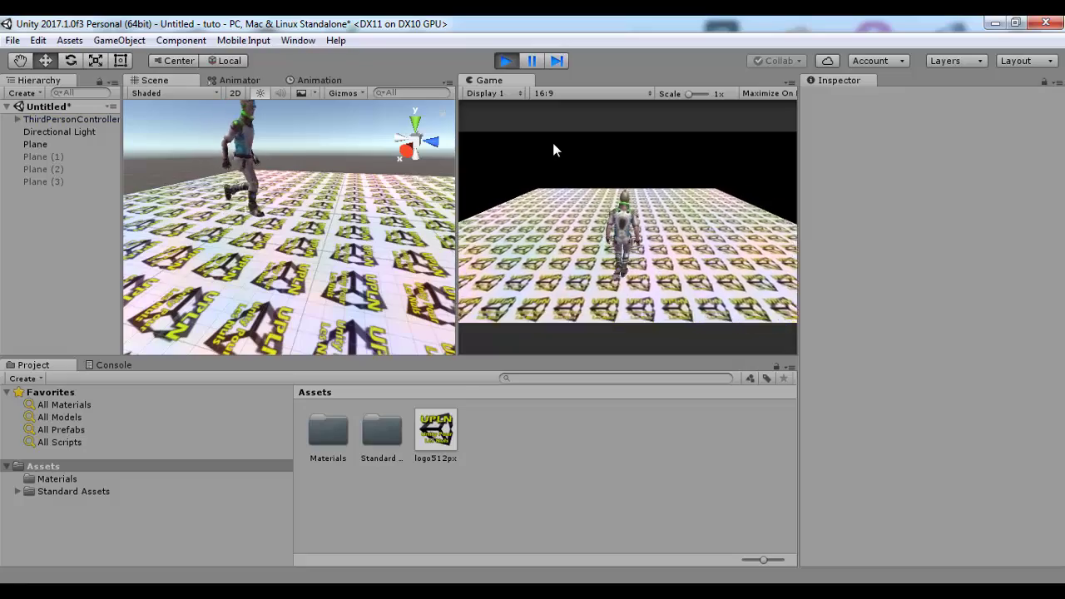
key("d")
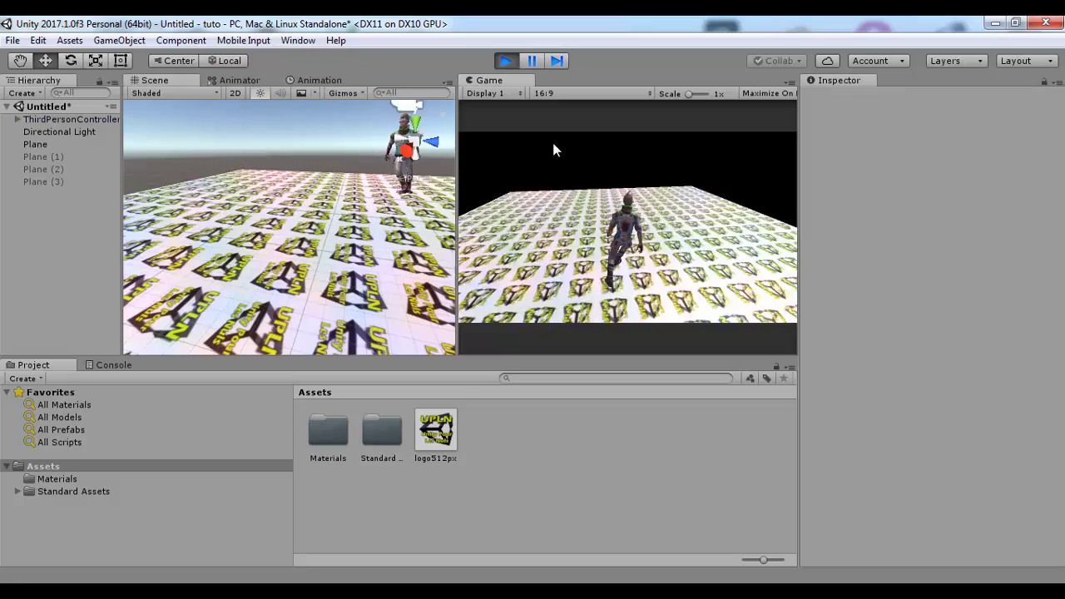
key("w")
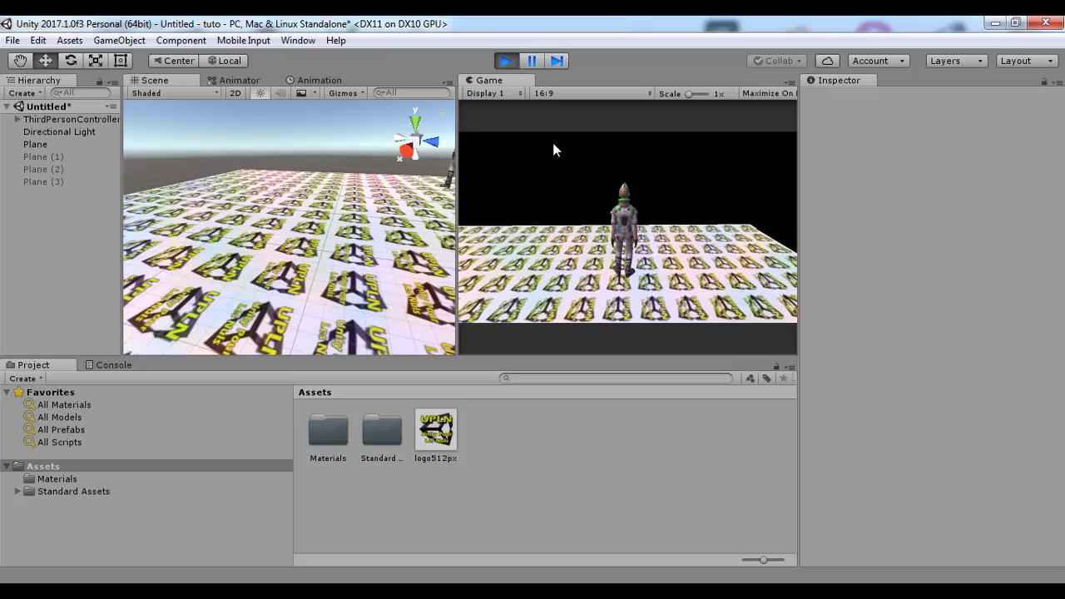
key("w")
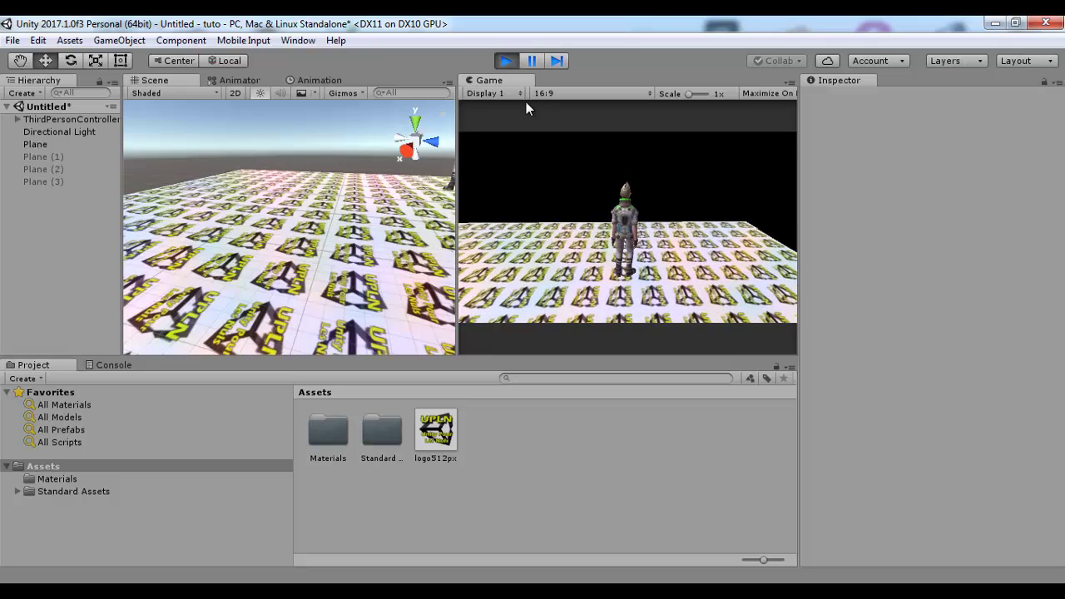
left_click(507, 62)
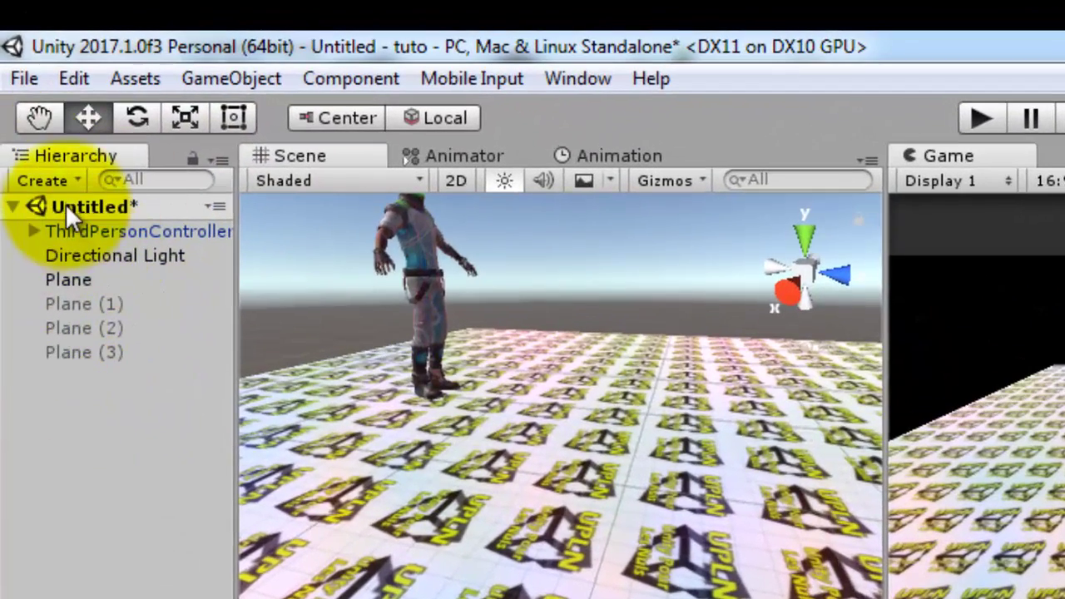
- Create an empty GameObject in the Hierarchy and rename it 'Projector'
left_click(44, 183)
left_click(68, 216)
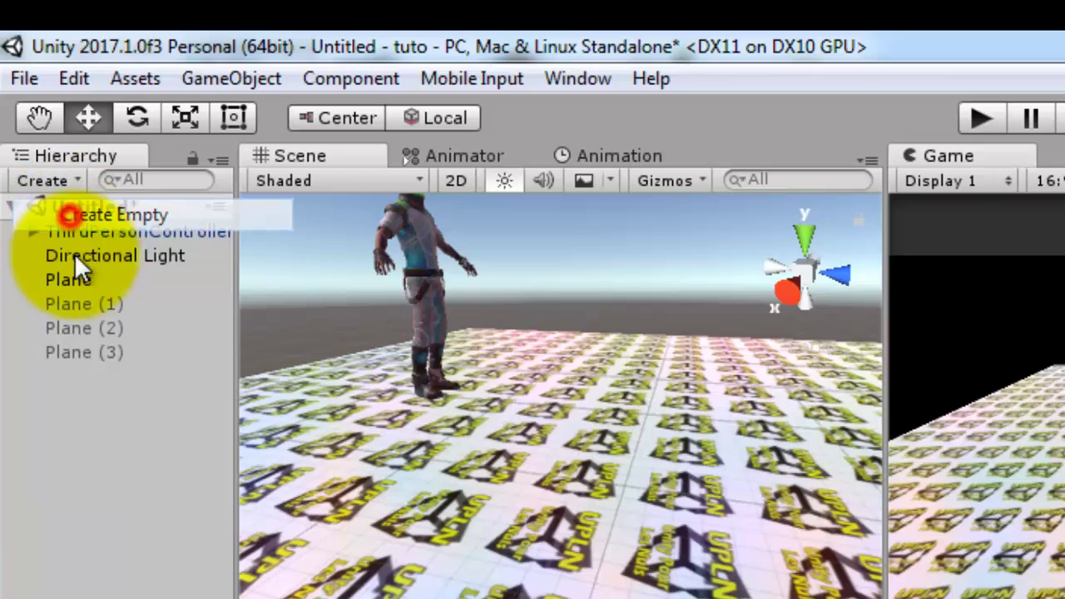
right_click(77, 383)
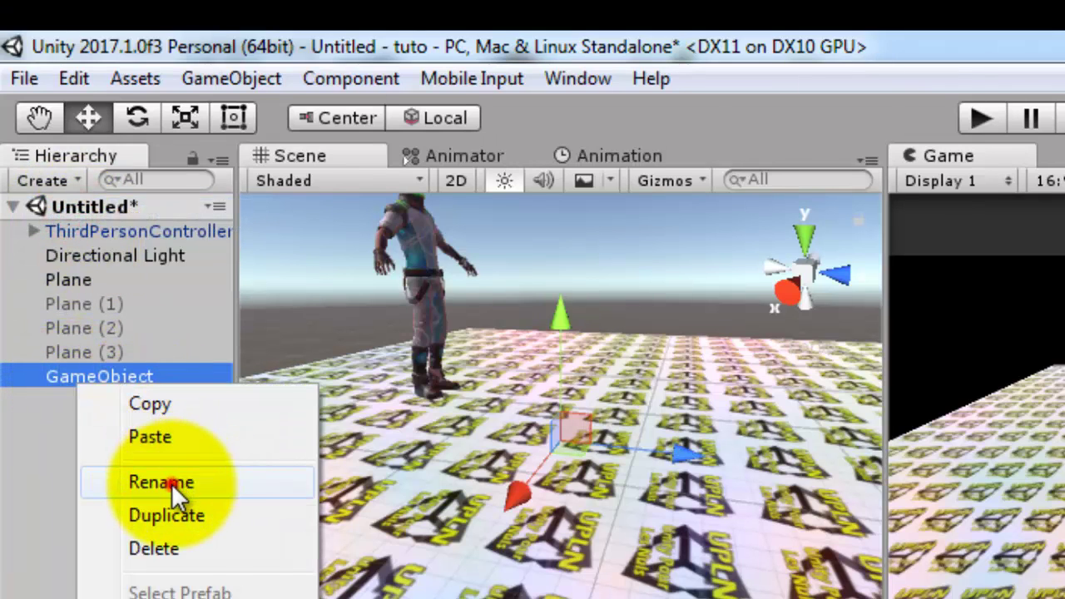
left_click(172, 485)
type("Proje")
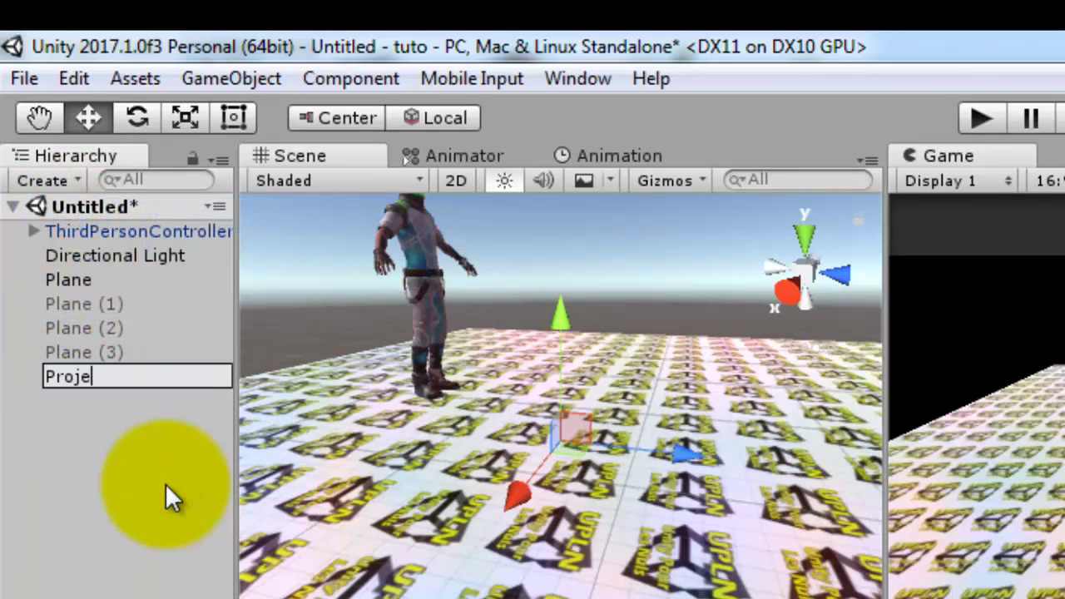
type("ctor")
key("Return")
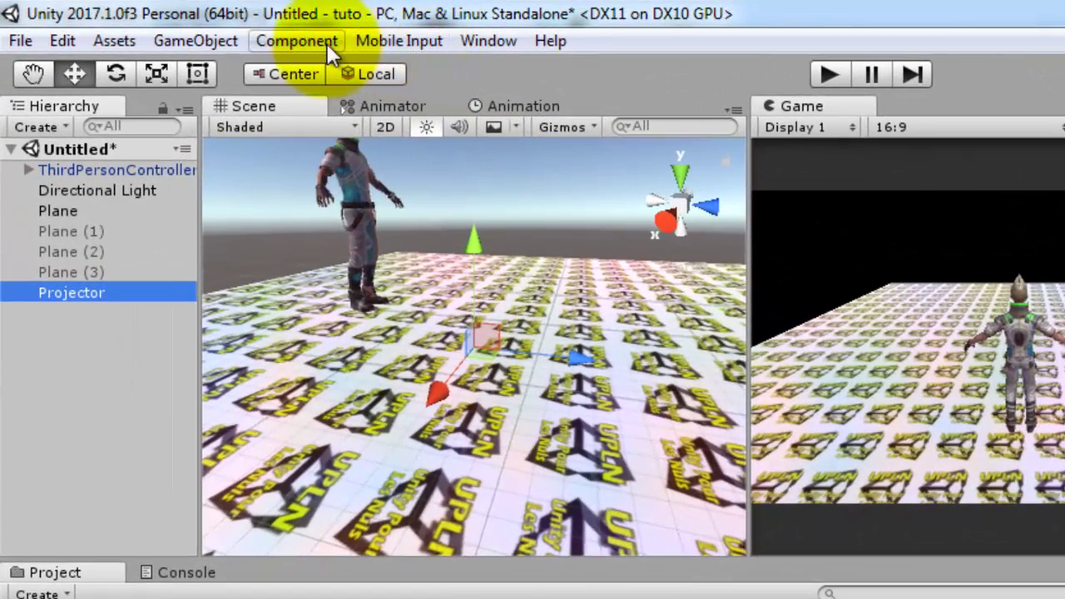
- Add a Projector component to it from Component > Effects
left_click(326, 42)
left_click(314, 126)
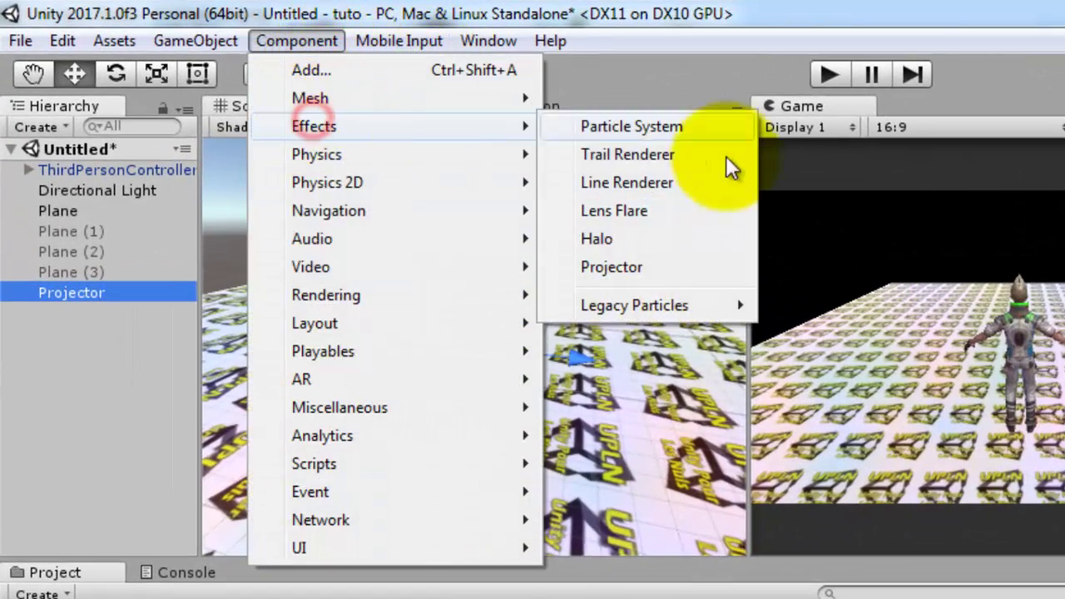
left_click(649, 265)
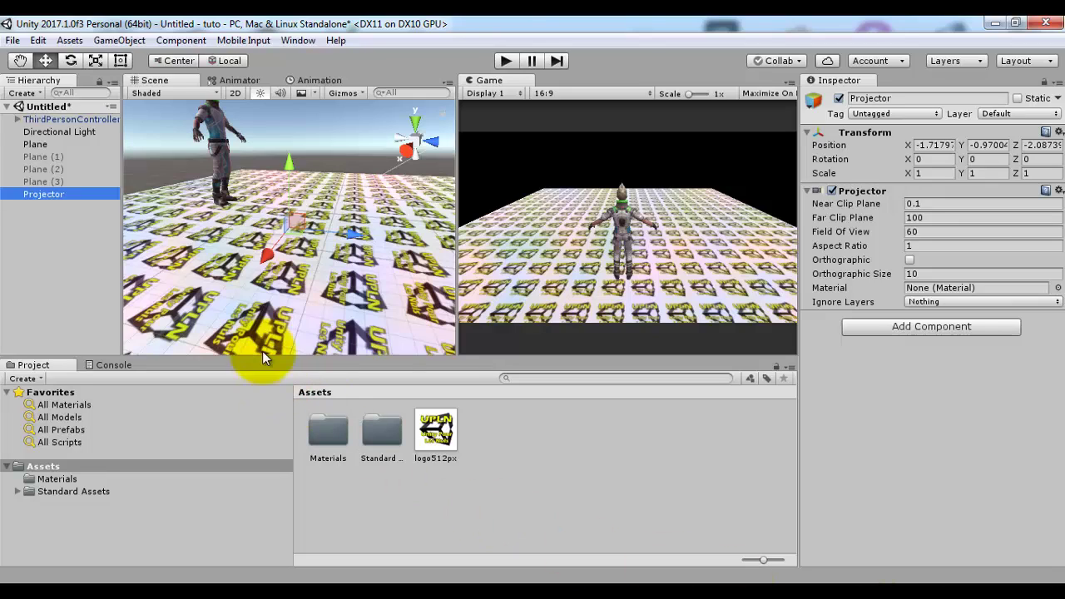
- Select the Projector, lift it above the plane, and widen the Scene view
left_click(80, 197)
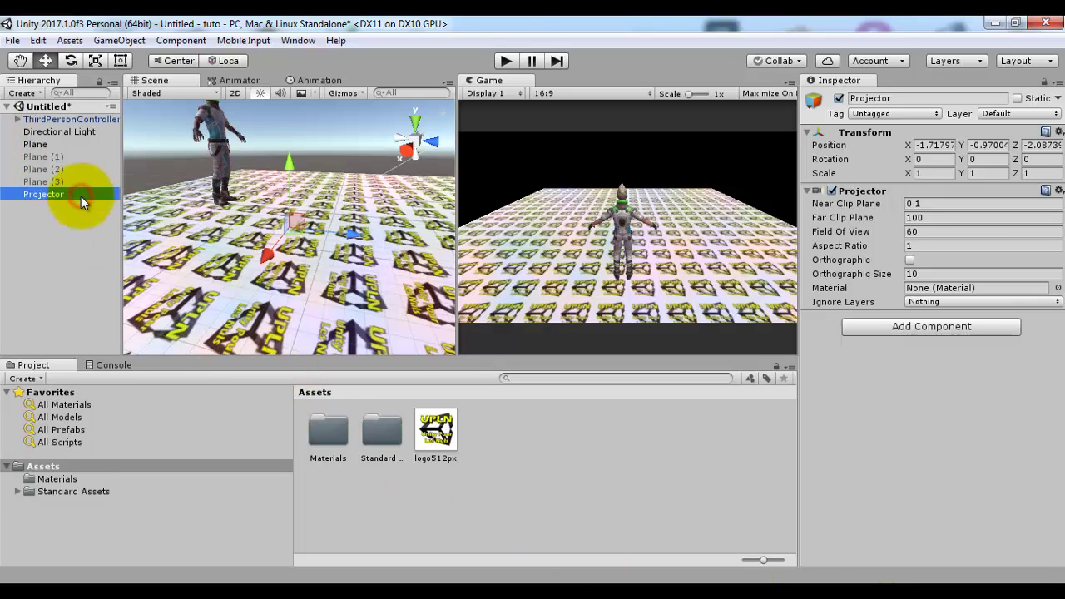
left_click(80, 197)
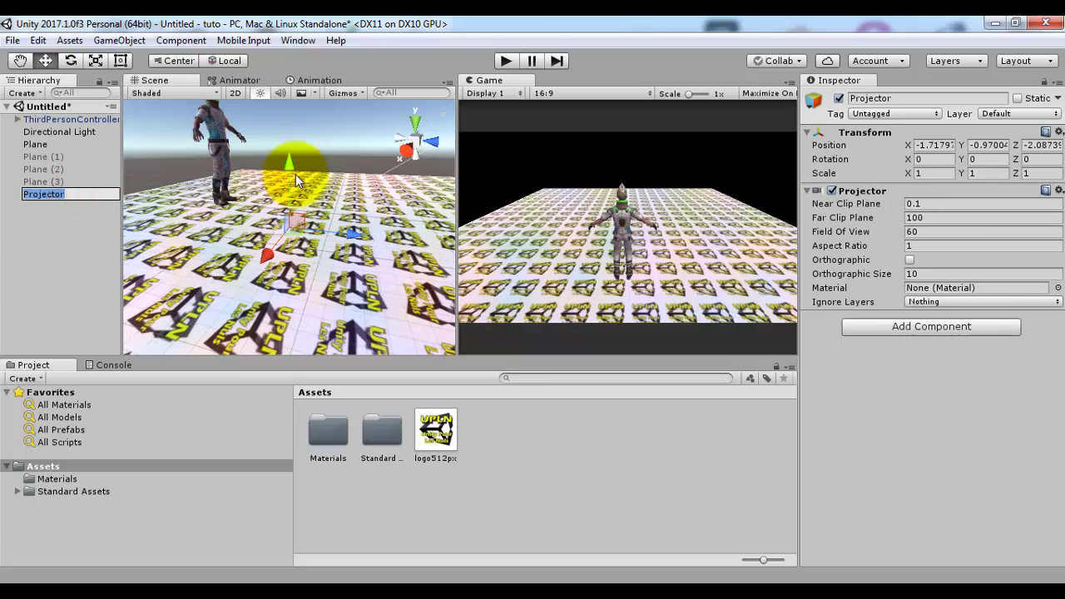
left_click_drag(290, 163, 293, 105)
scroll(290, 182, "down", 3)
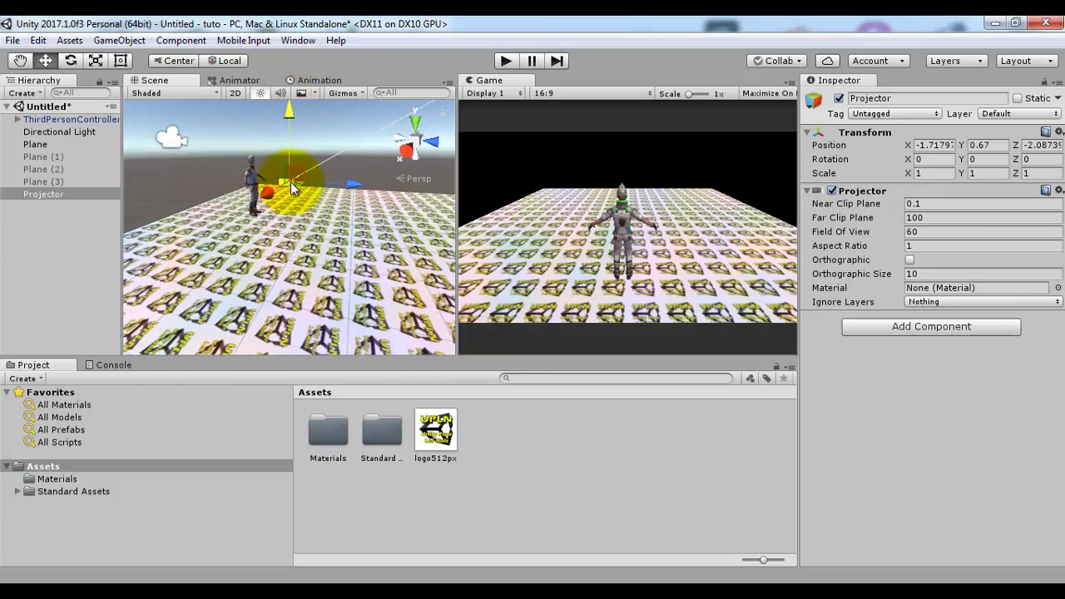
scroll(291, 181, "down", 3)
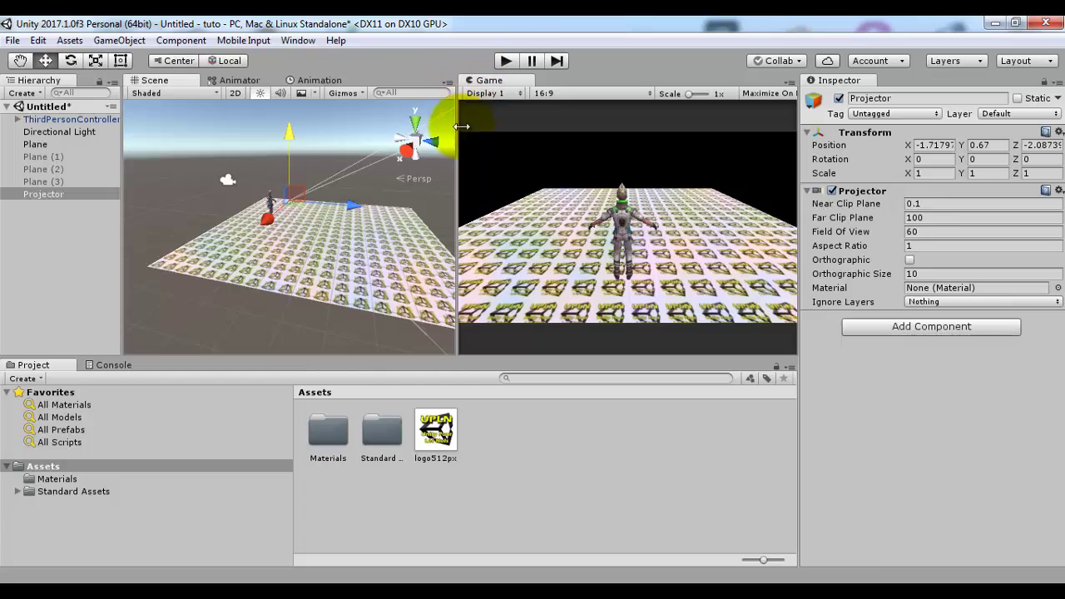
left_click(465, 158)
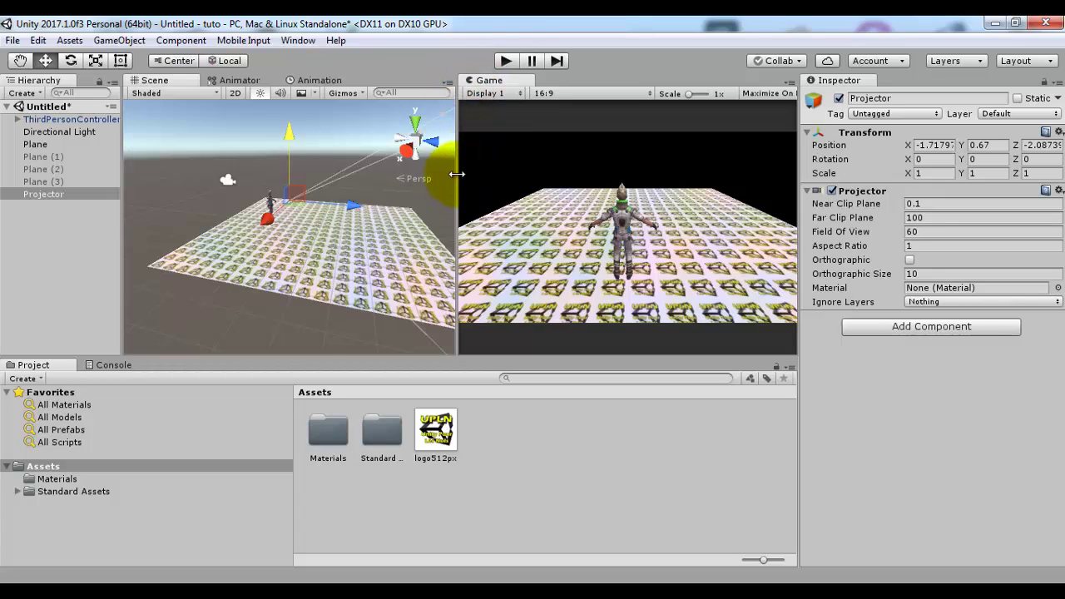
left_click_drag(457, 174, 563, 176)
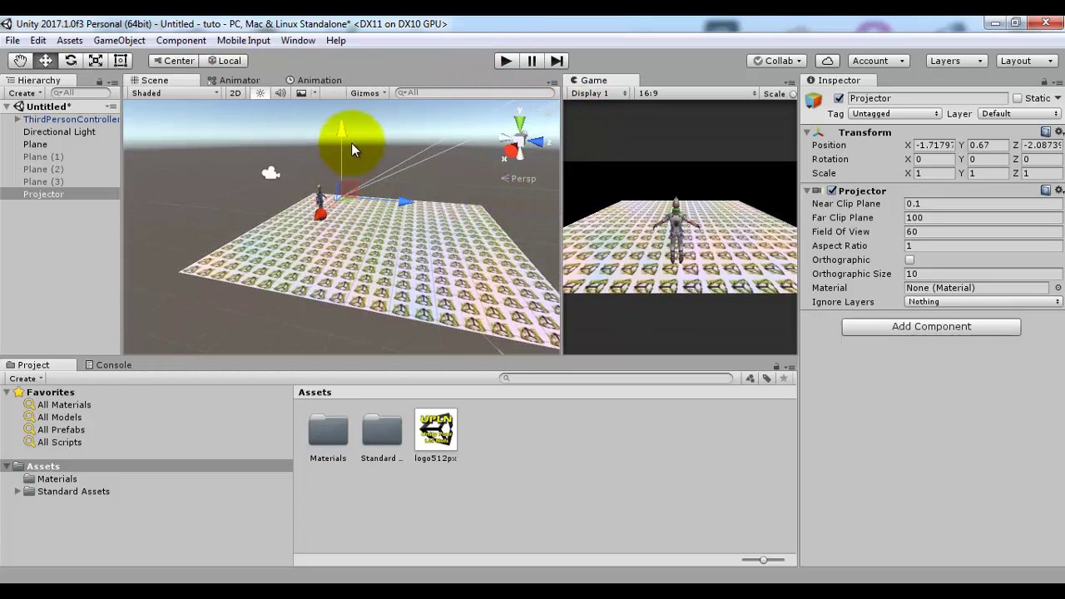
- Move the Projector to Y 1.99 and back to Z -9.5 beside the plane
left_click_drag(341, 129, 349, 103)
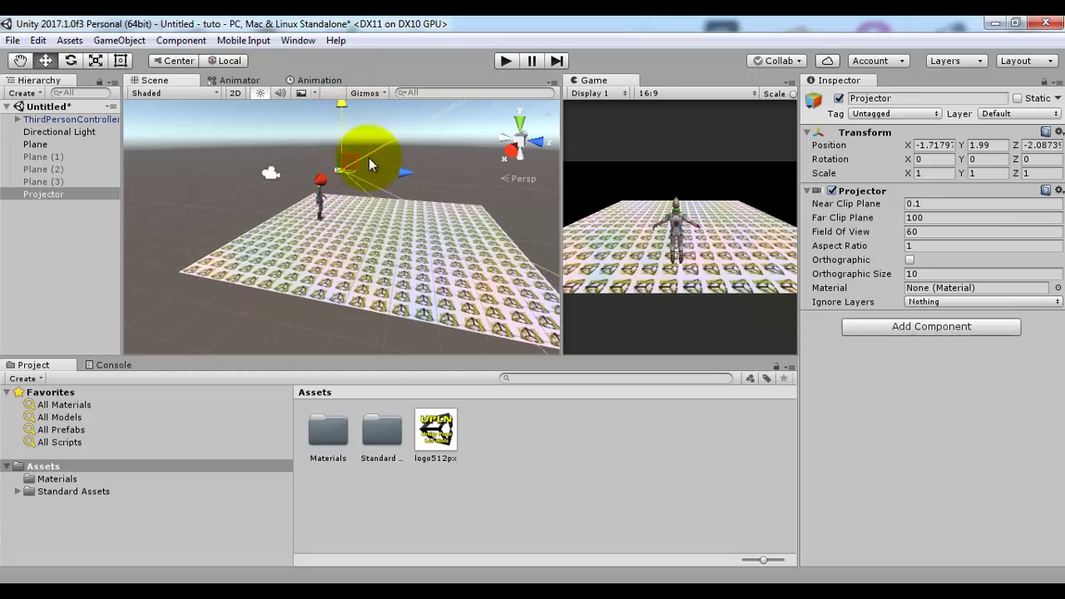
left_click_drag(403, 173, 223, 202)
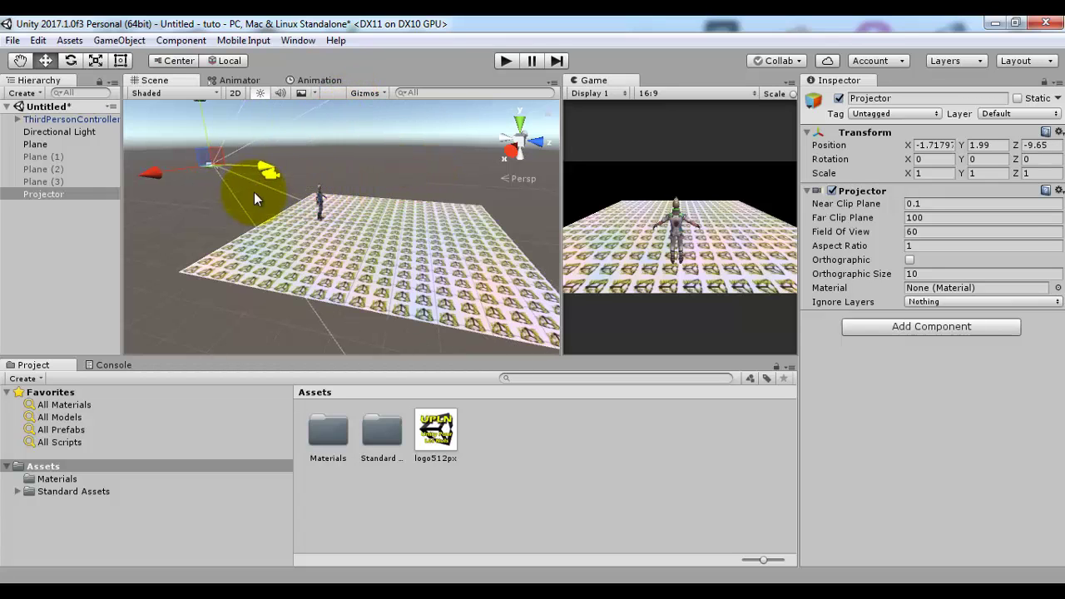
right_click_drag(223, 202, 238, 190)
mouse_move(238, 191)
middle_mouse_down()
mouse_move(335, 261)
mouse_move(351, 241)
middle_mouse_up()
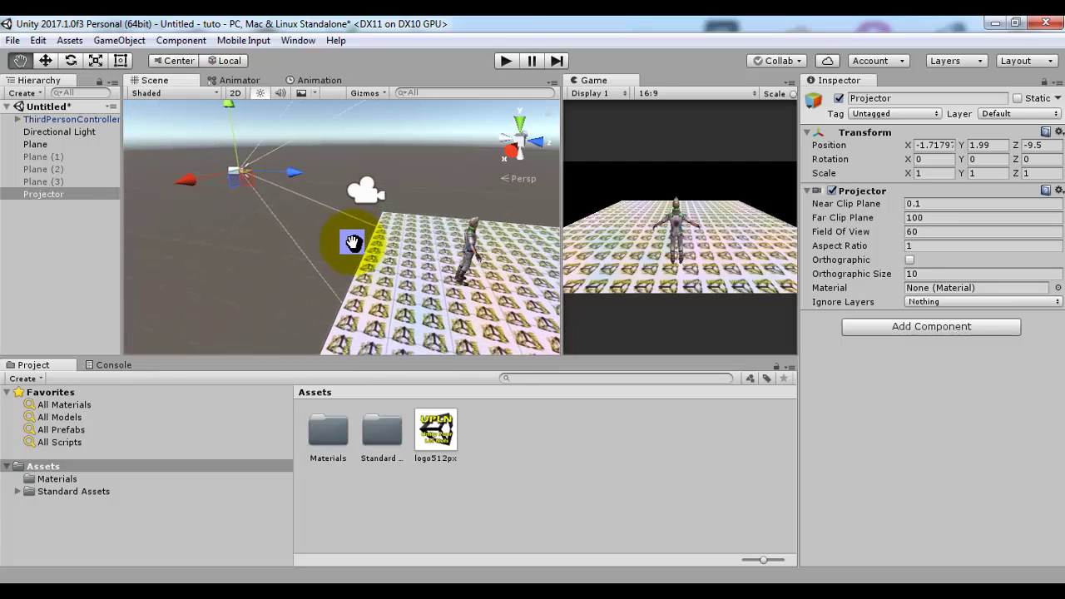
scroll(351, 238, "down", 5)
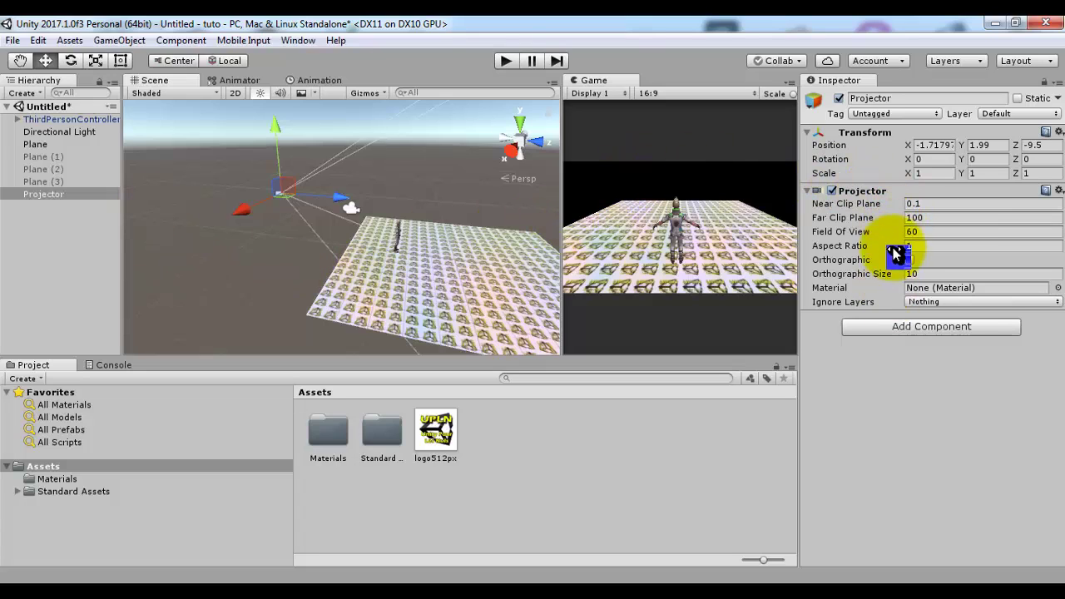
- Keep Far Clip at 100 and try texture_photoshop_by_cooliographist and logo512px as projector materials
left_click(905, 217)
left_click(885, 309)
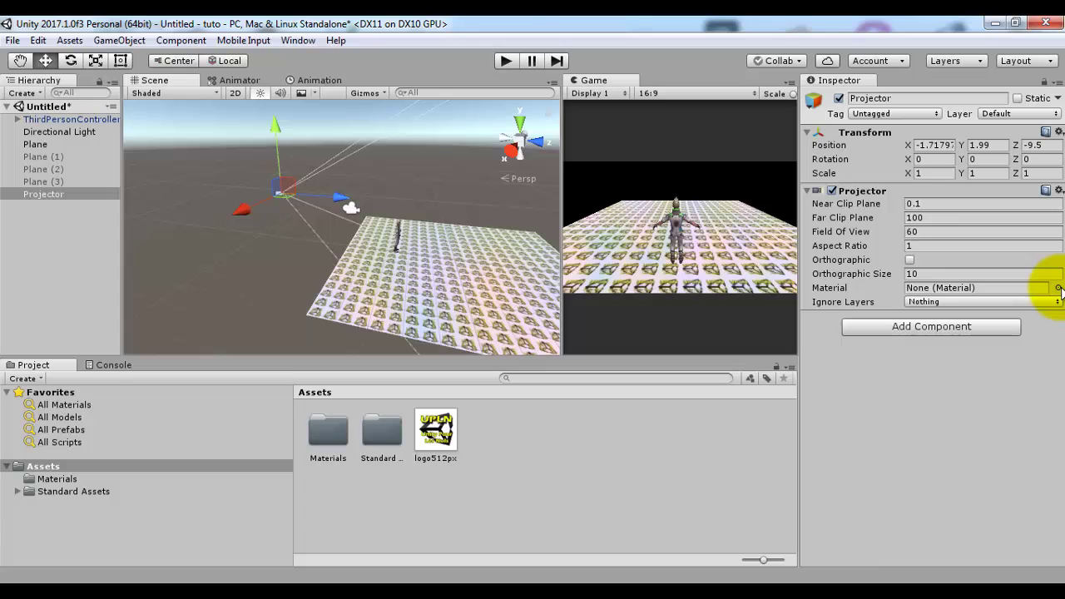
left_click(1059, 288)
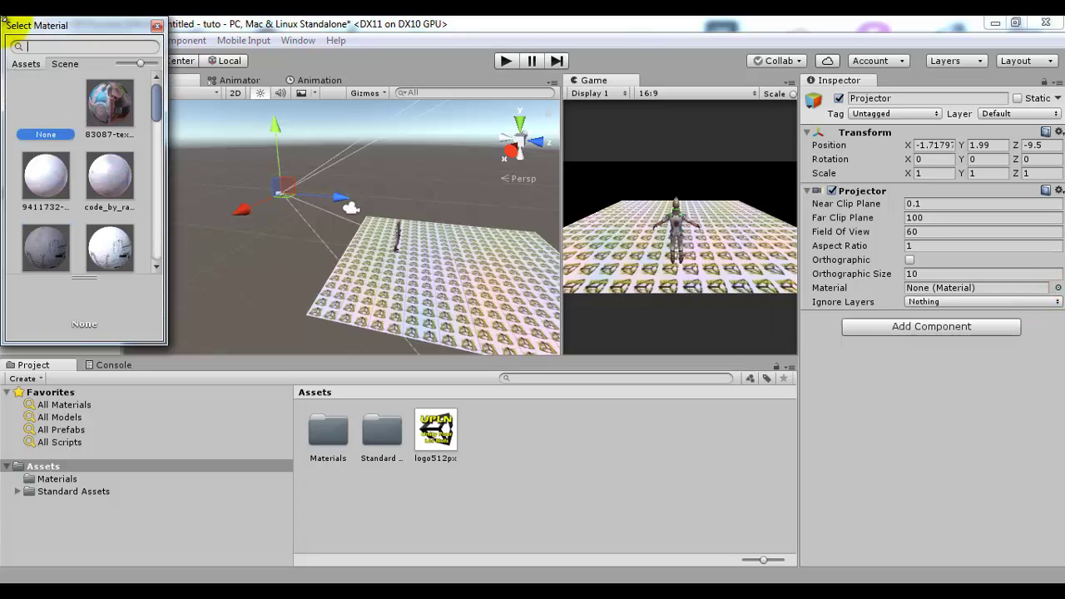
left_click_drag(155, 104, 154, 150)
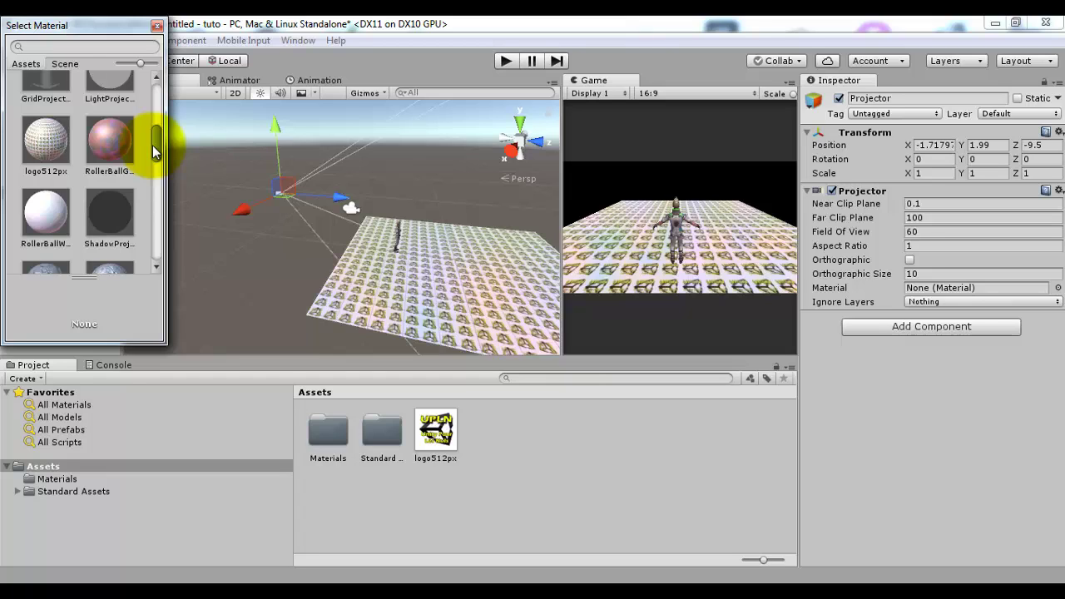
left_click_drag(155, 150, 155, 178)
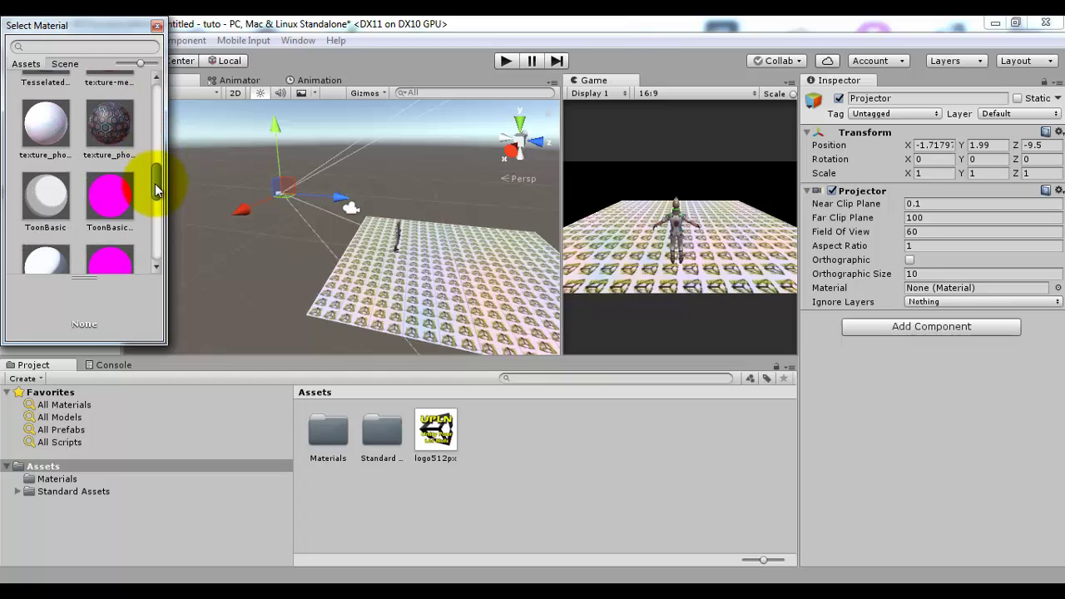
left_click(109, 128)
scroll(112, 124, "up", 3)
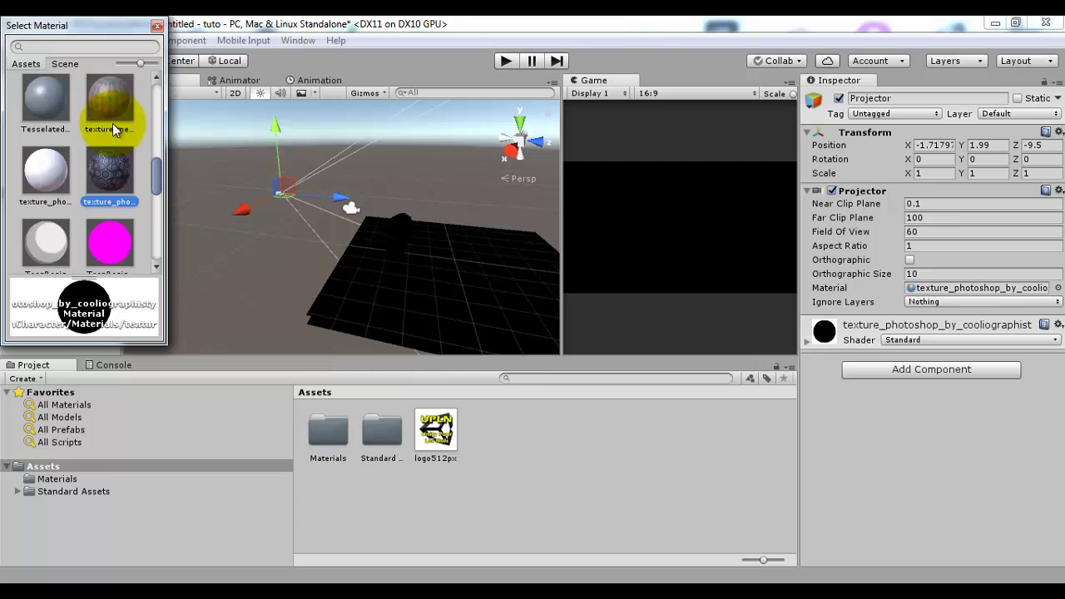
scroll(114, 129, "up", 2)
scroll(115, 129, "up", 2)
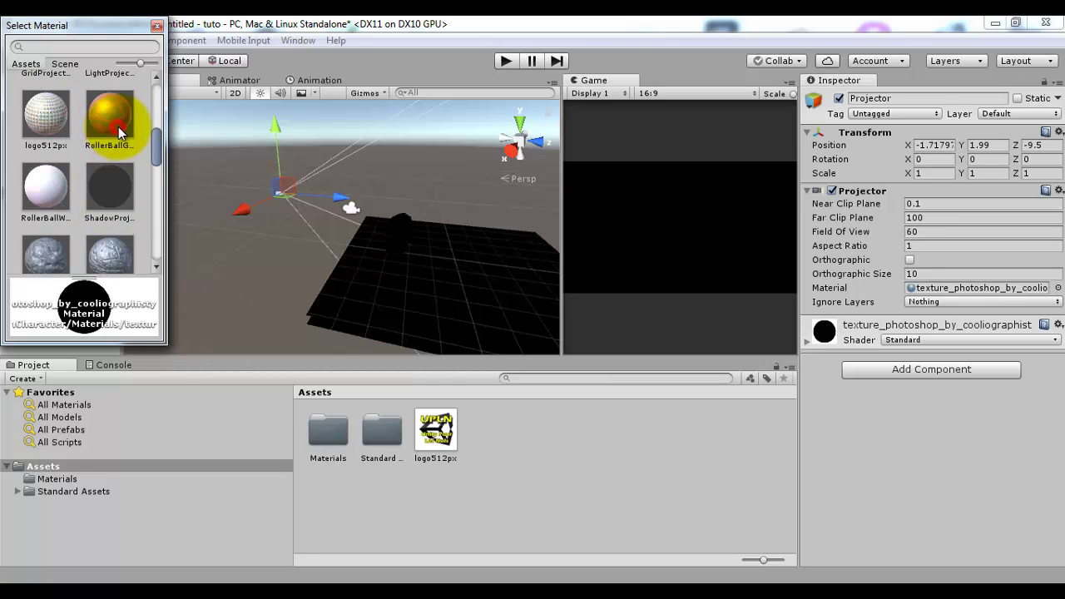
left_click(116, 127)
left_click(34, 122)
- Assign the GlassRefractive material to the projector and close the picker
scroll(53, 196, "up", 1)
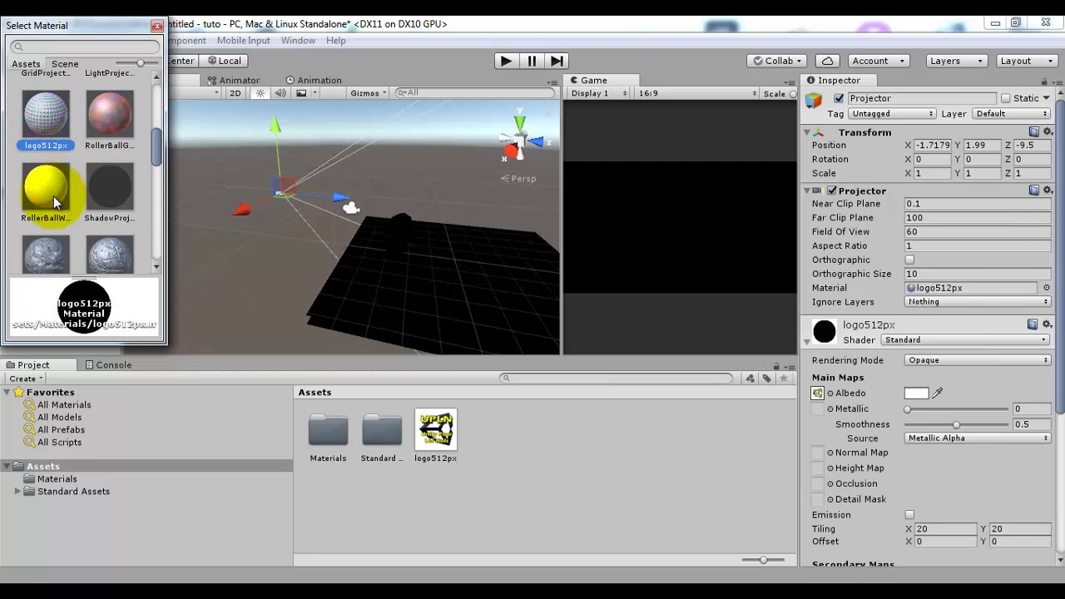
scroll(59, 217, "up", 2)
scroll(59, 217, "up", 1)
scroll(62, 209, "down", 1)
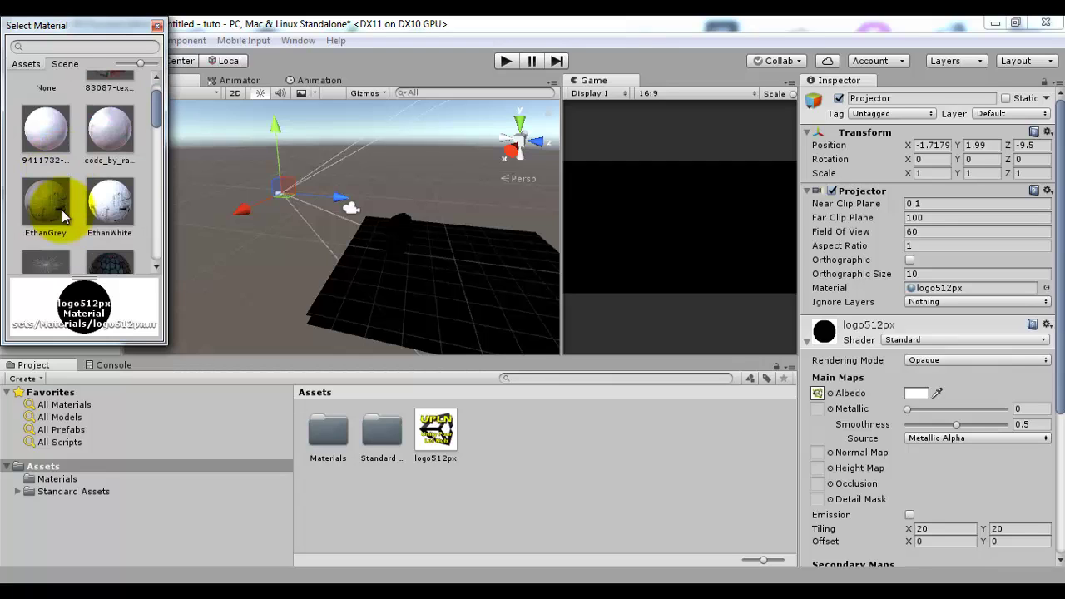
scroll(64, 208, "down", 1)
left_click(109, 249)
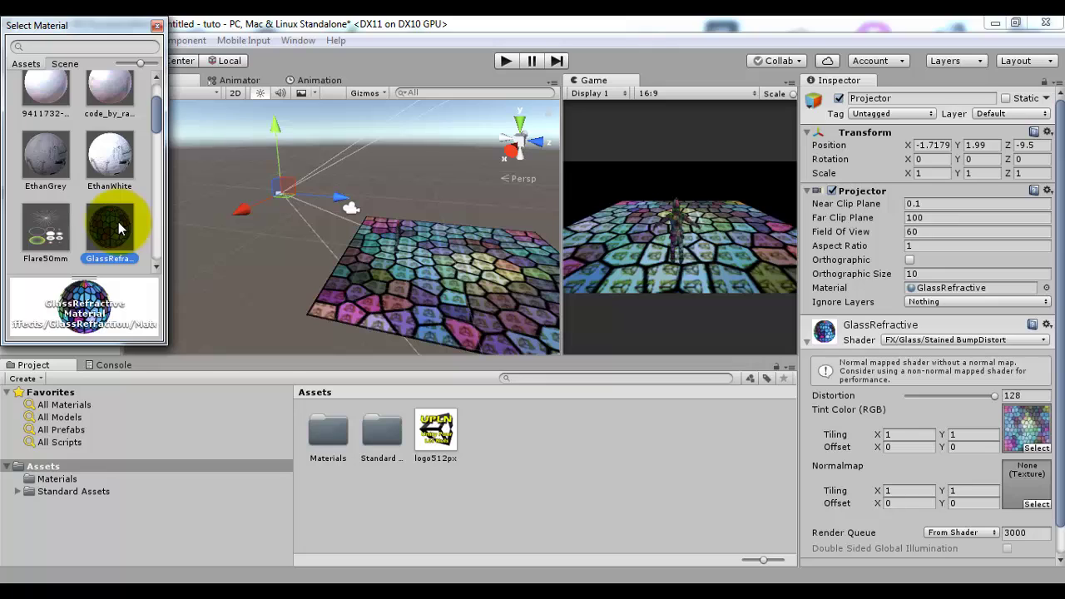
double_click(118, 221)
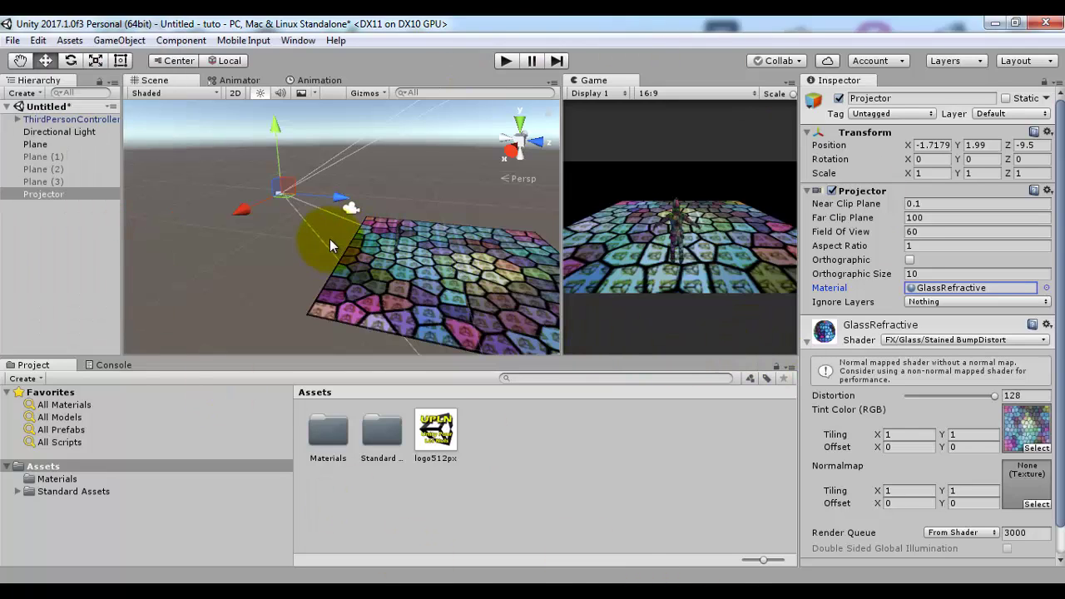
- Switch to a front view and orbit the Scene view to centre the character
left_click(546, 139)
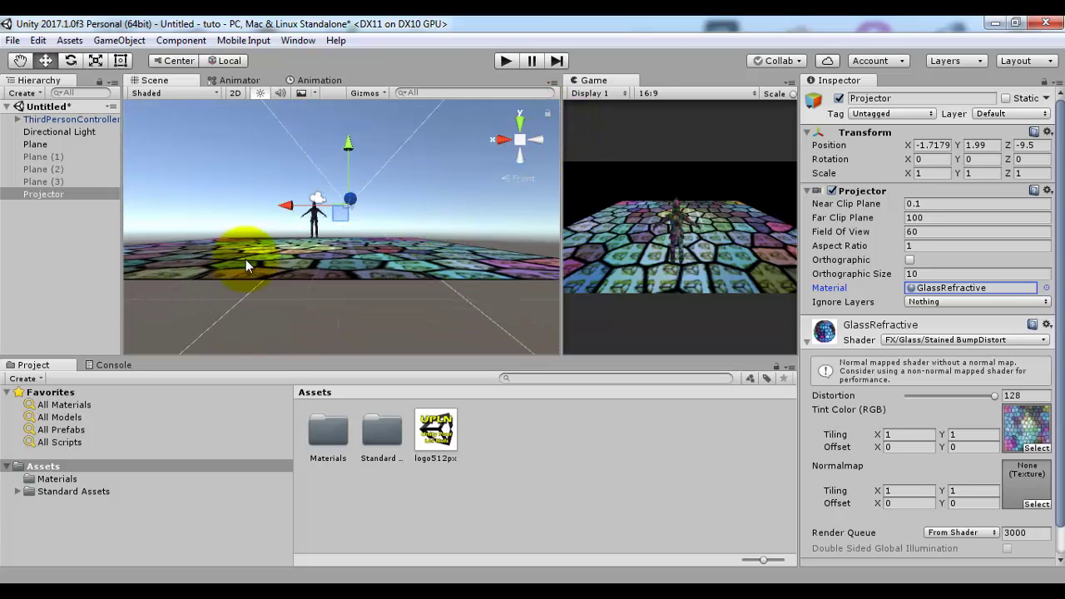
scroll(325, 226, "up", 5)
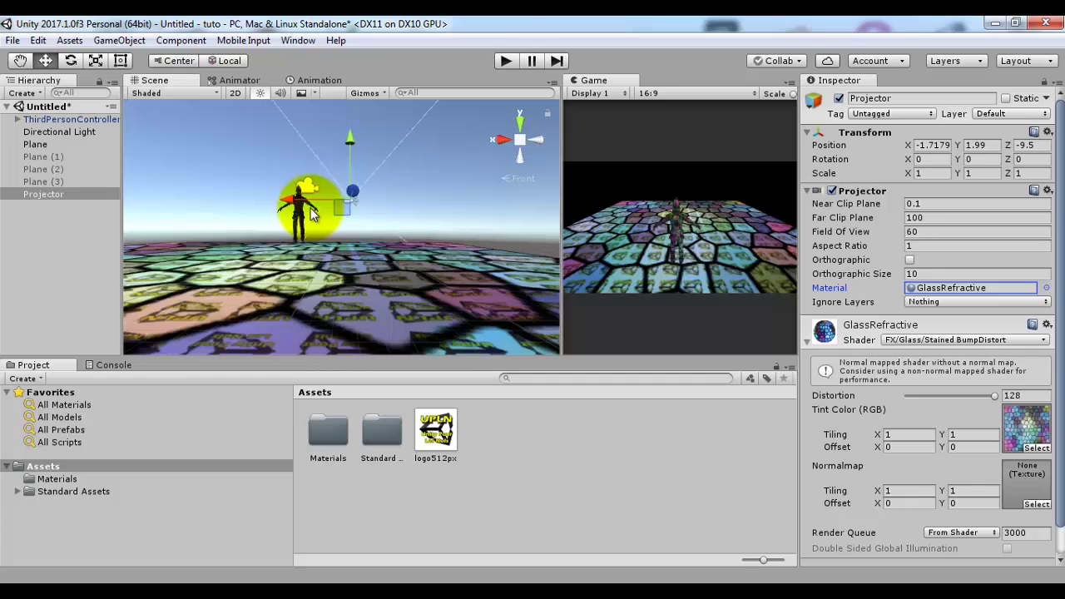
middle_click_drag(246, 211, 332, 243)
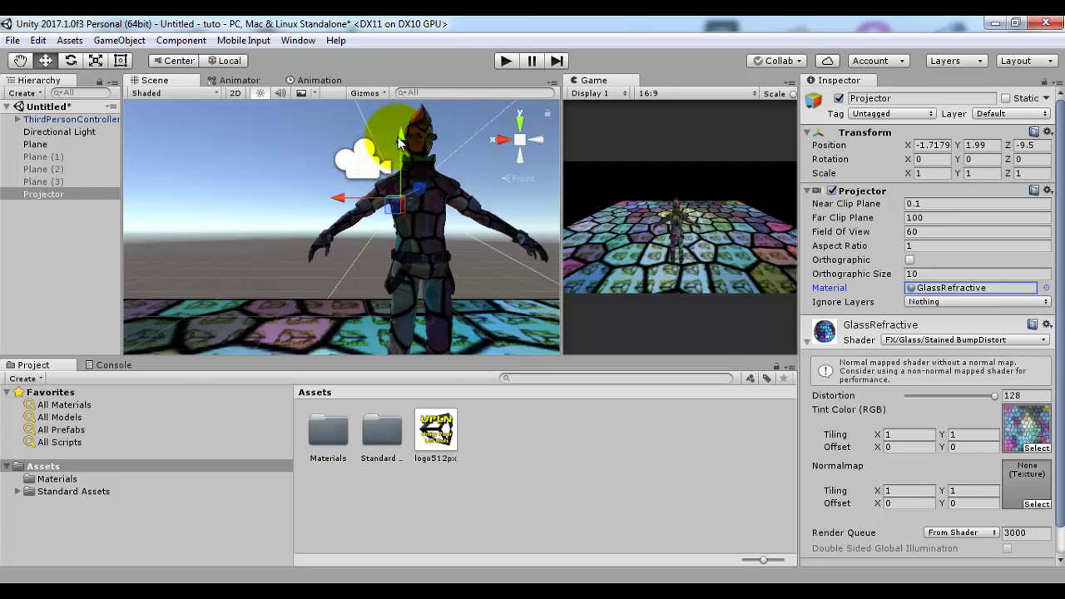
mouse_move(404, 144)
left_mouse_down("alt")
mouse_move(416, 138)
mouse_move(470, 186)
left_mouse_up("alt")
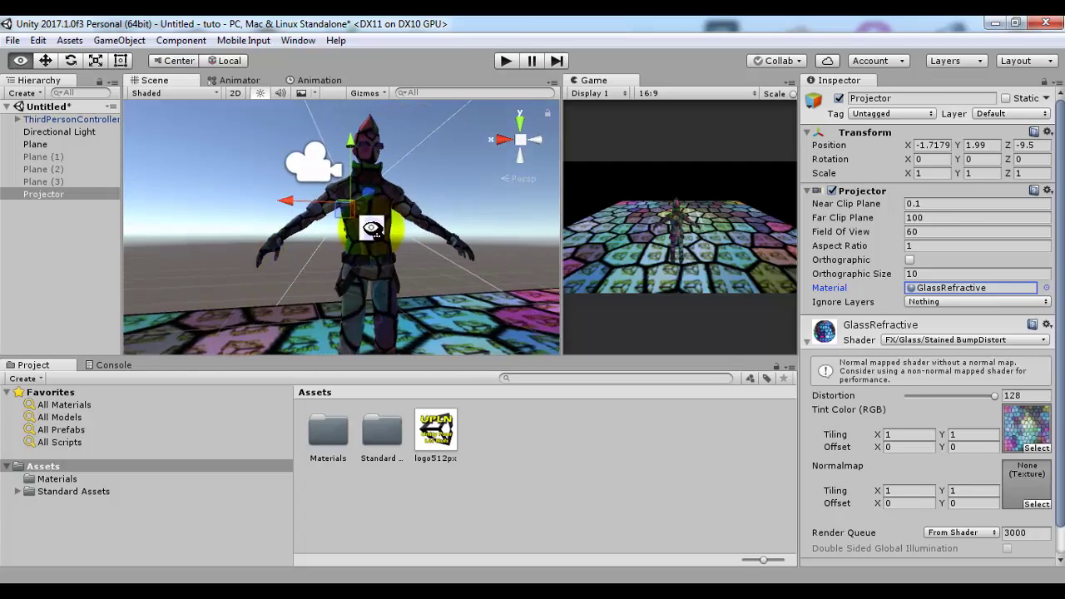
mouse_move(330, 222)
left_mouse_down("alt")
mouse_move(409, 233)
mouse_move(383, 210)
left_mouse_up("alt")
scroll(408, 234, "down", 3)
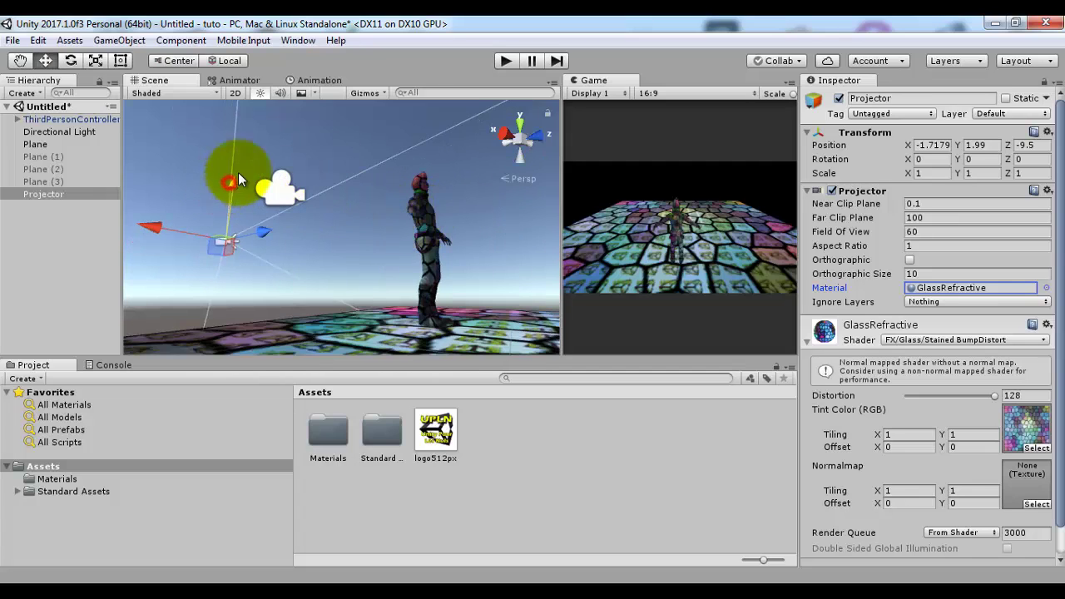
- Raise the projector to Y 3.11, then check it from a right-side view
left_click_drag(228, 185, 306, 45)
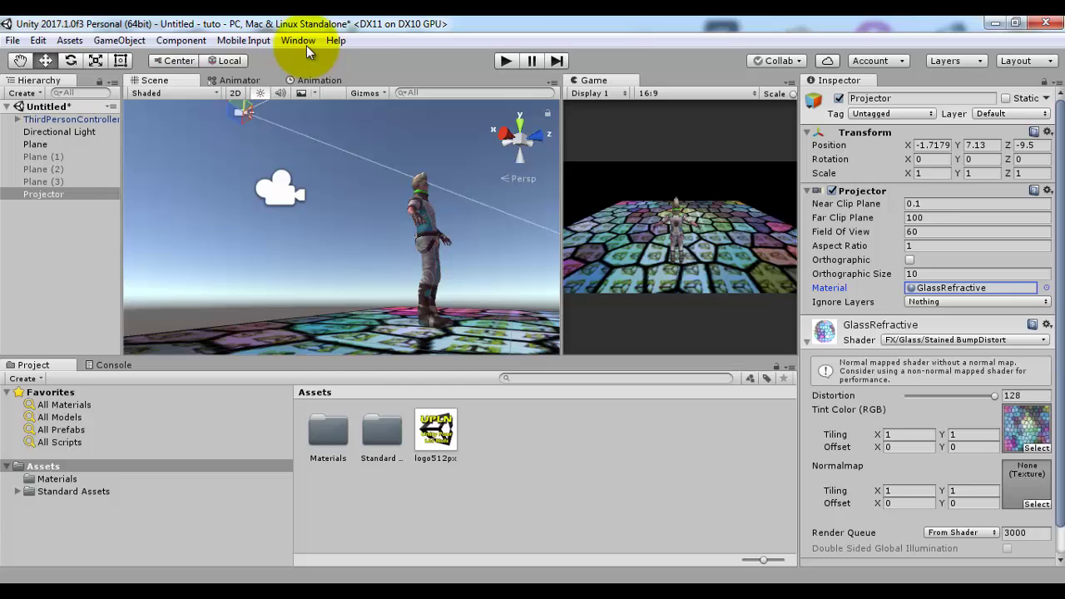
left_click_drag(306, 45, 303, 104)
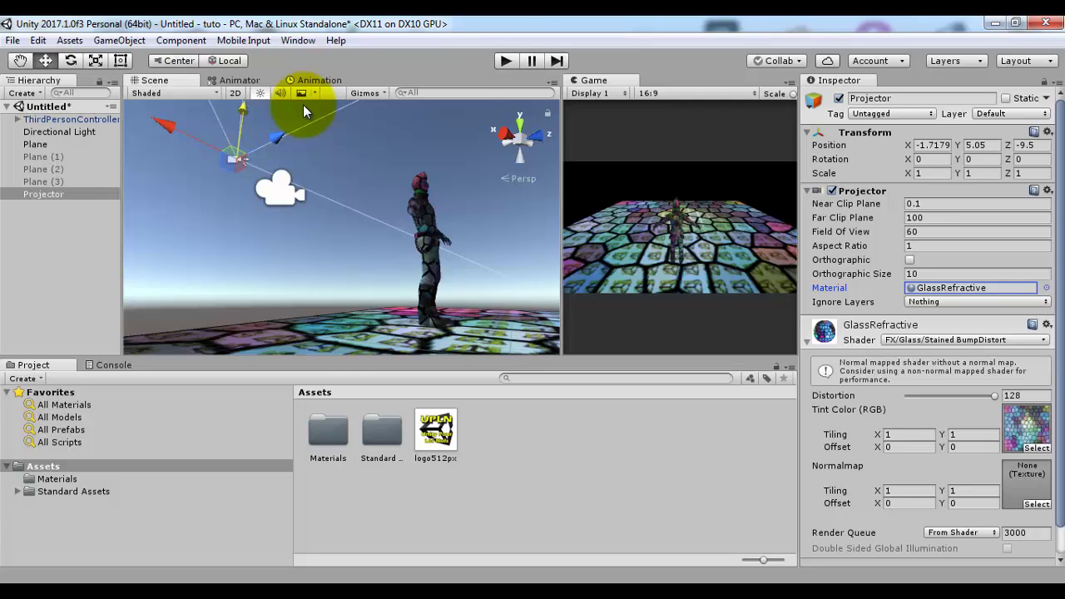
left_click_drag(303, 105, 305, 161)
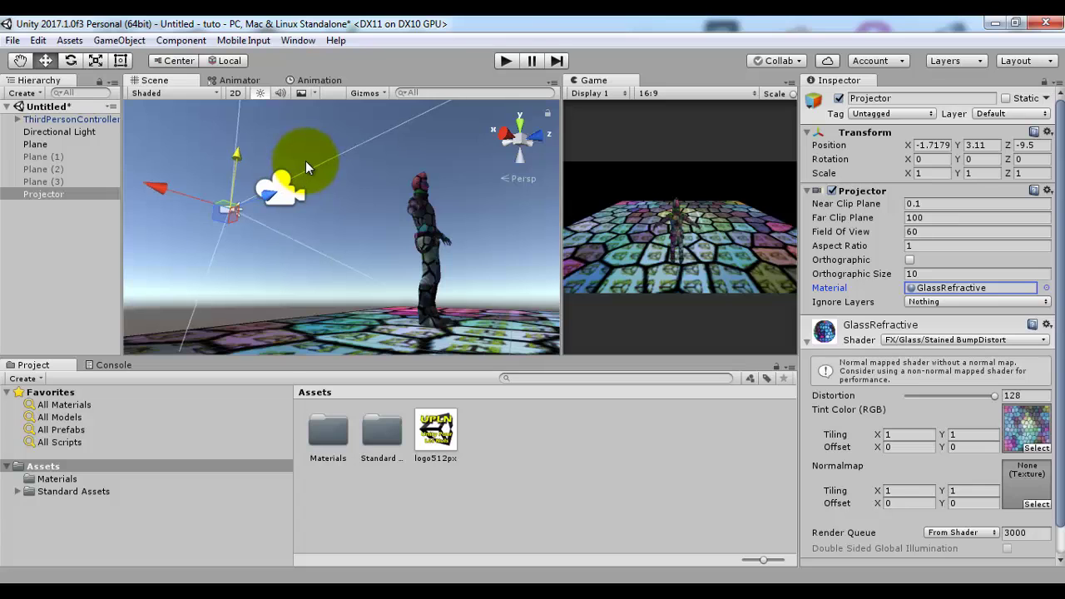
scroll(329, 175, "down", 3)
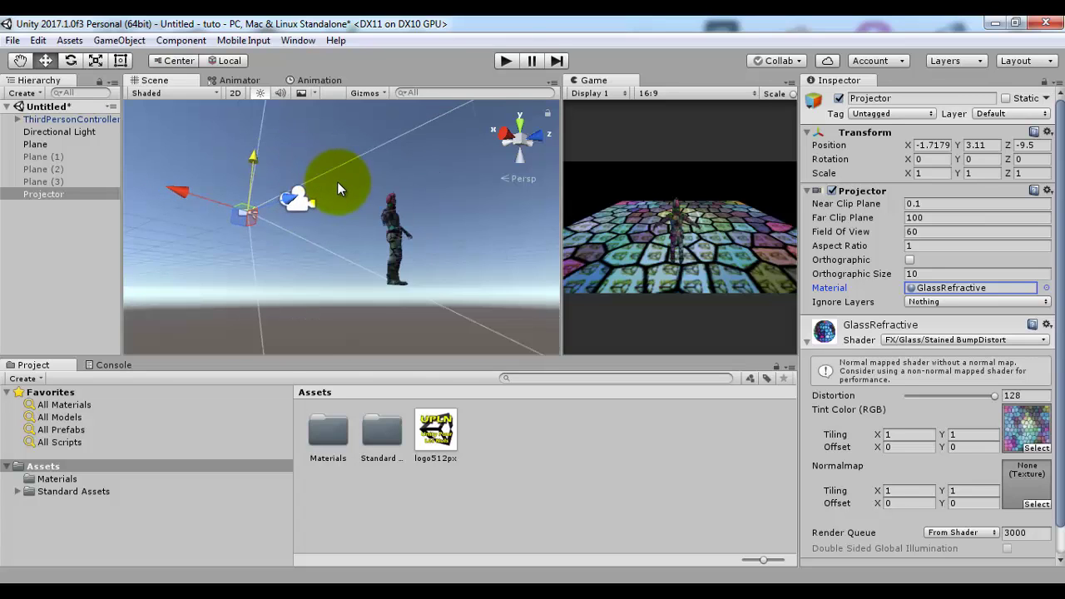
left_click(539, 144)
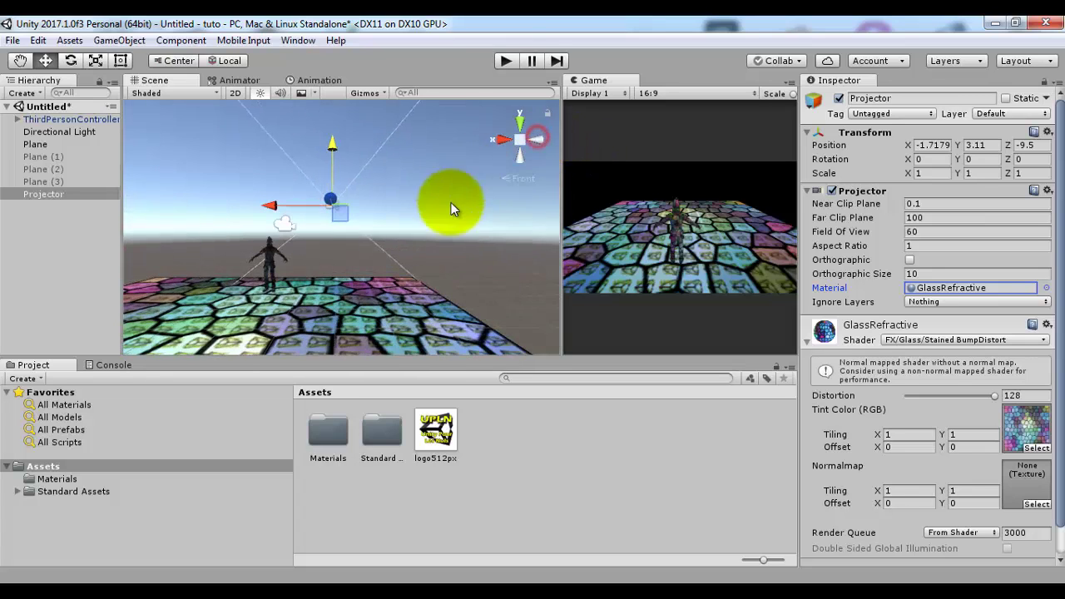
left_click(509, 142)
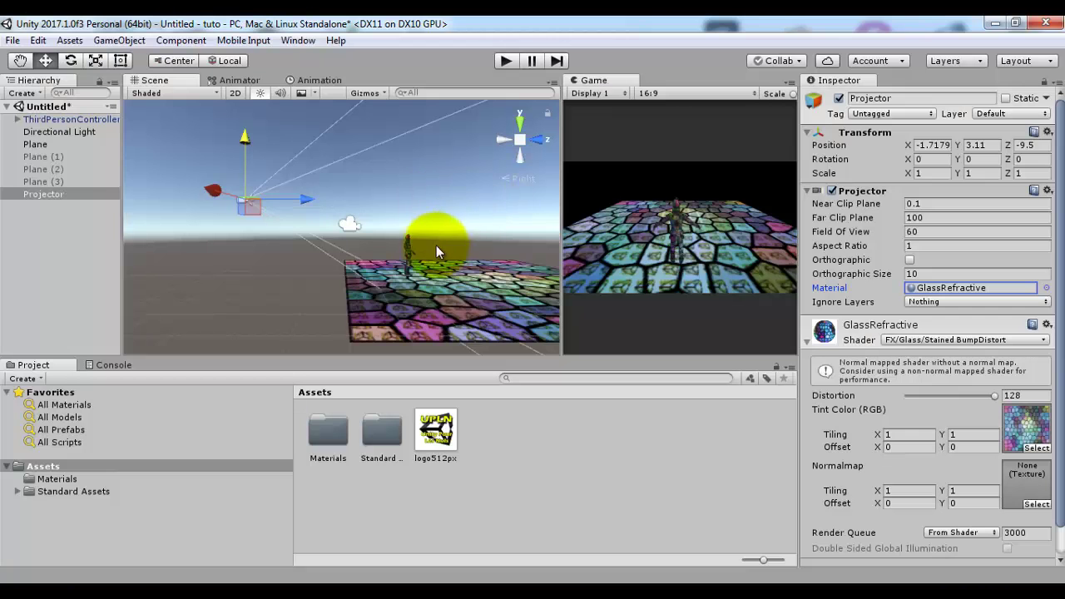
mouse_move(436, 245)
left_mouse_down("alt")
mouse_move(483, 228)
mouse_move(438, 258)
left_mouse_up("alt")
middle_click_drag(362, 241, 309, 238)
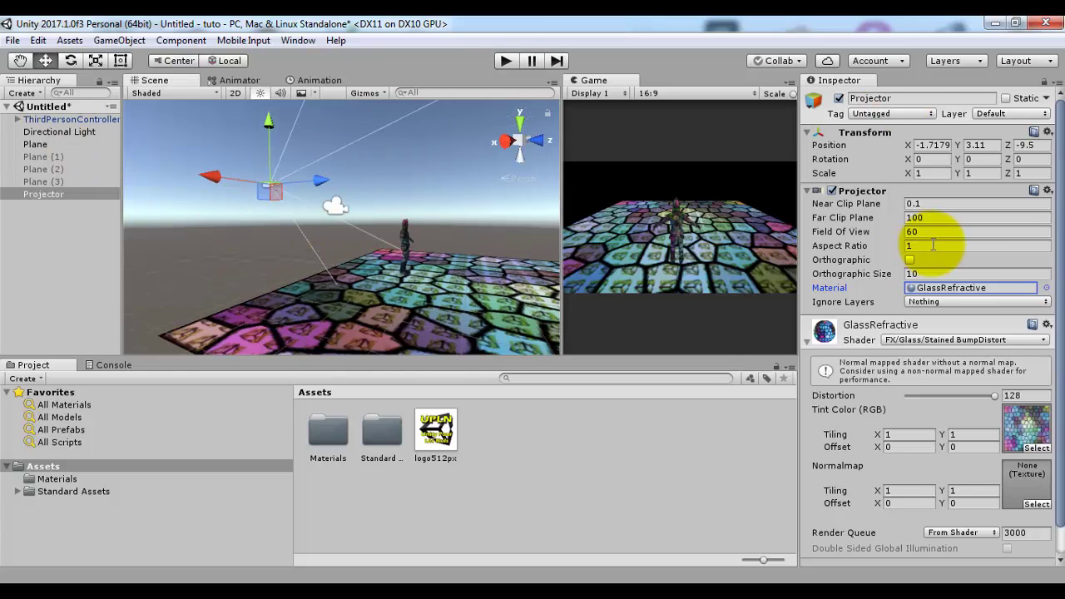
- Collapse the glass material settings and set Near Clip Plane to 2.27
left_click(807, 340)
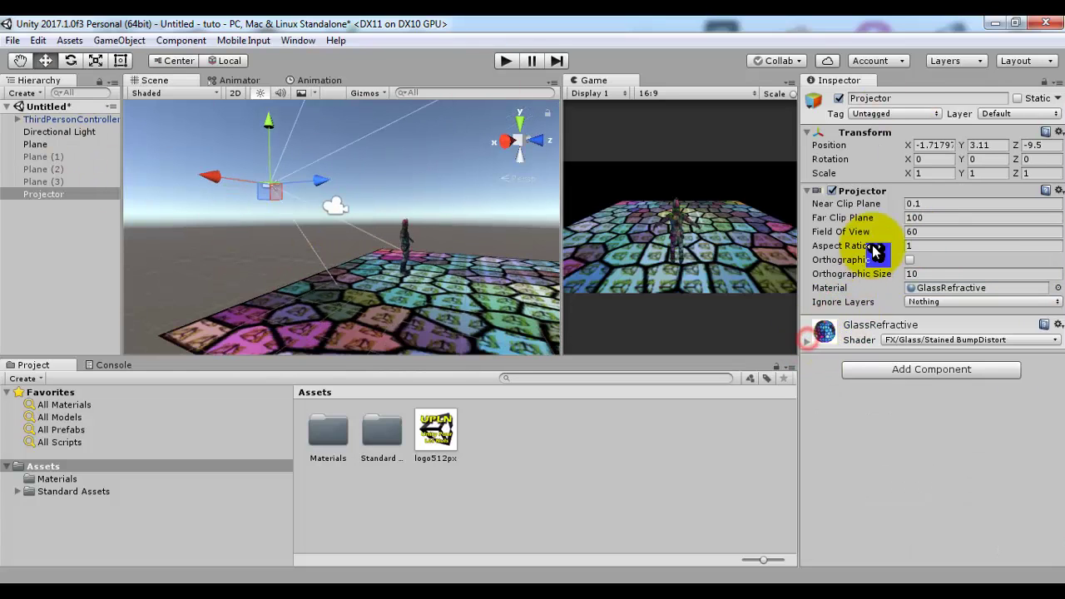
left_click(913, 204)
type("0.01")
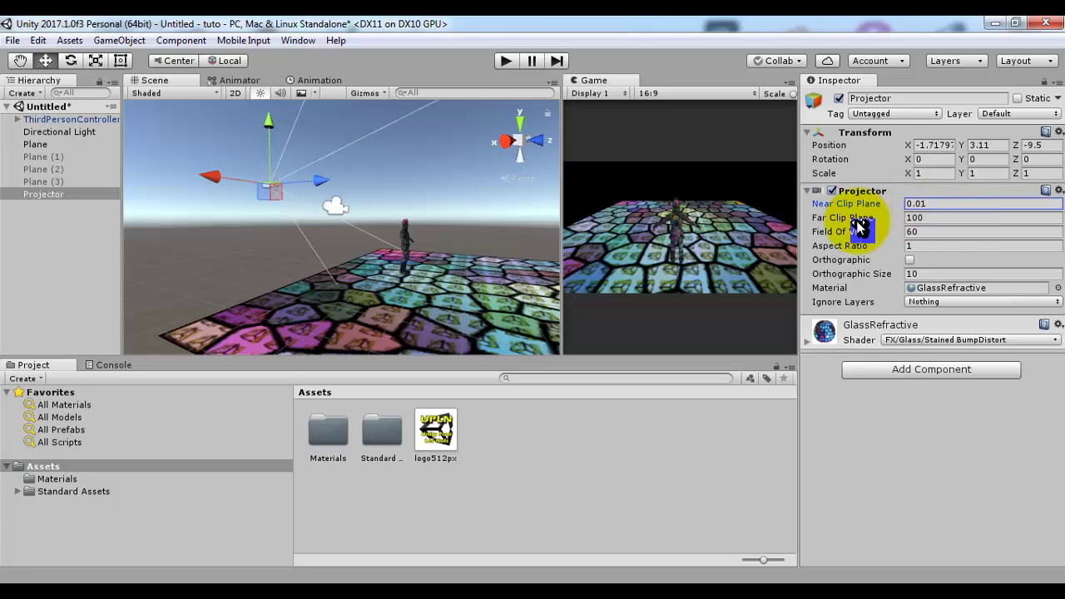
left_click_drag(860, 227, 968, 246)
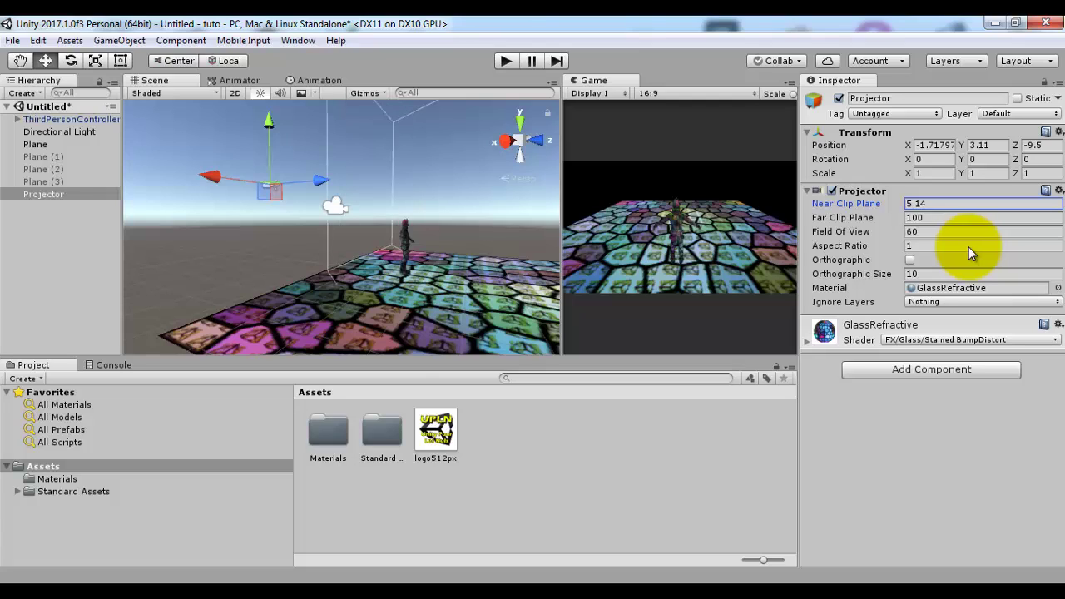
left_click_drag(969, 246, 996, 252)
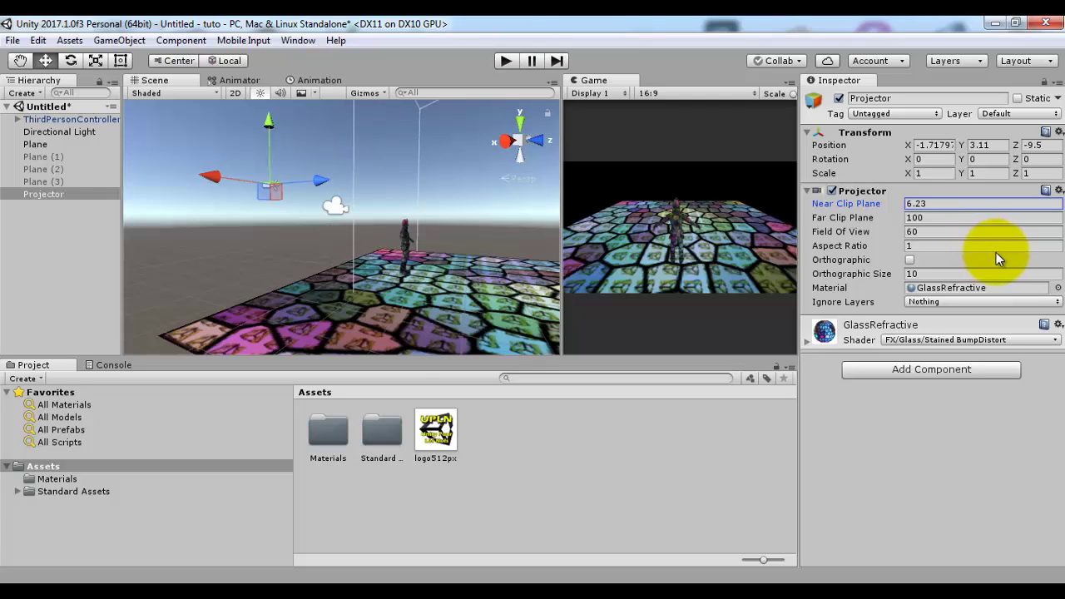
left_click_drag(997, 252, 1029, 263)
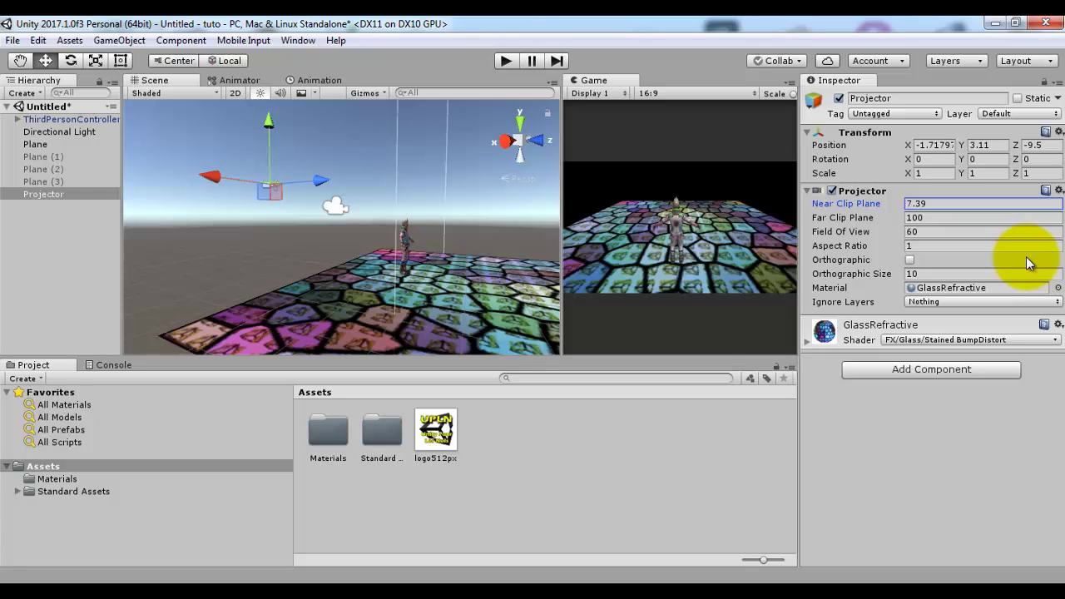
mouse_move(1026, 257)
left_mouse_down()
mouse_move(894, 258)
mouse_move(909, 215)
mouse_move(891, 224)
left_mouse_up()
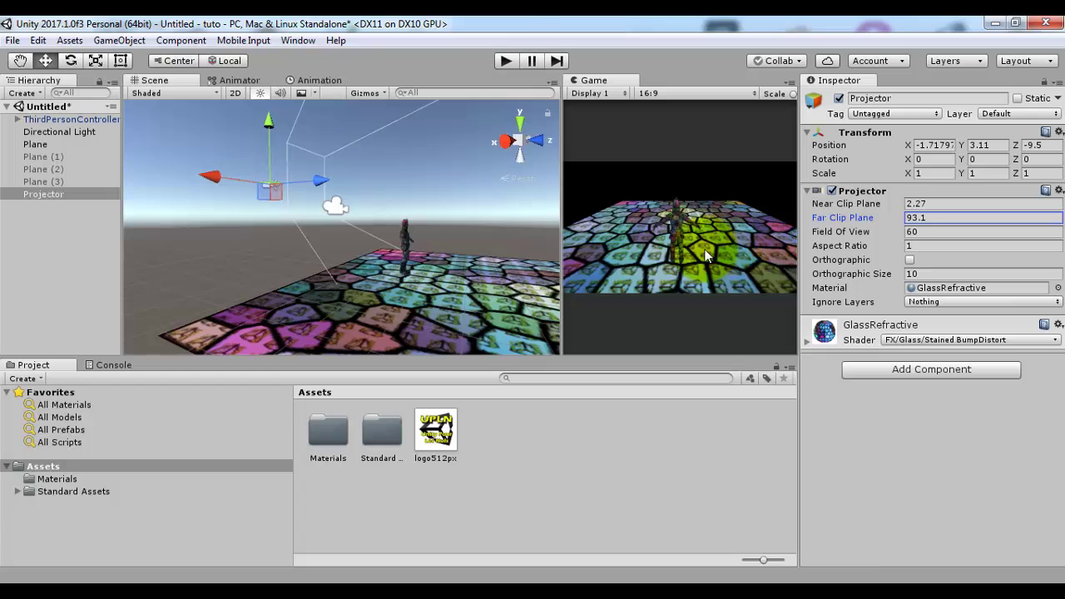
- Set Far Clip Plane to 113.63 and narrow Field Of View to 25.3
mouse_move(706, 255)
left_mouse_down()
mouse_move(131, 295)
mouse_move(45, 288)
left_mouse_up()
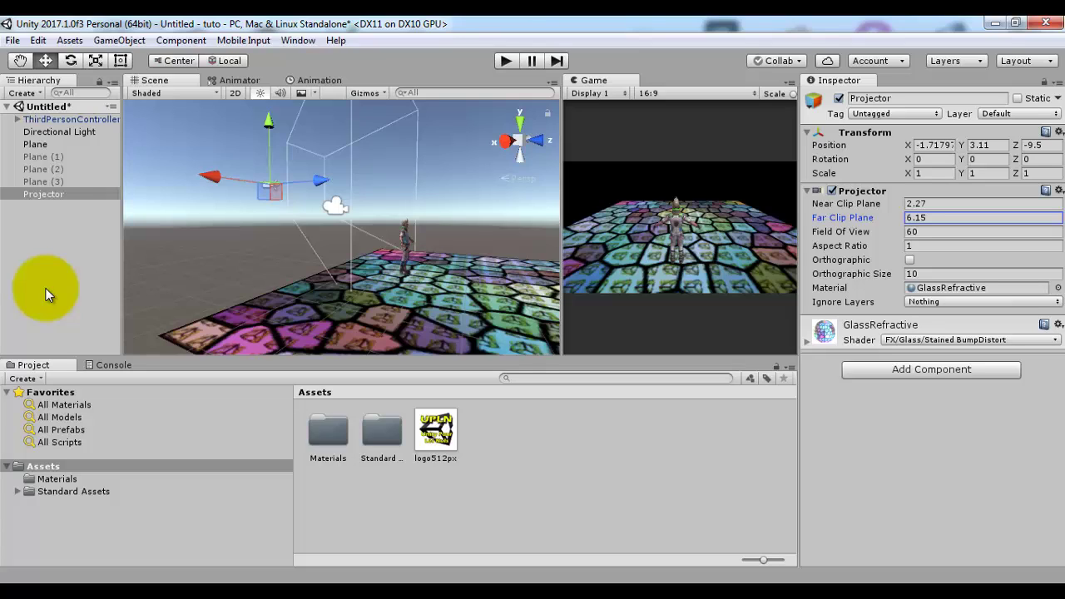
mouse_move(46, 289)
left_mouse_down()
mouse_move(59, 293)
mouse_move(37, 295)
mouse_move(222, 337)
left_mouse_up()
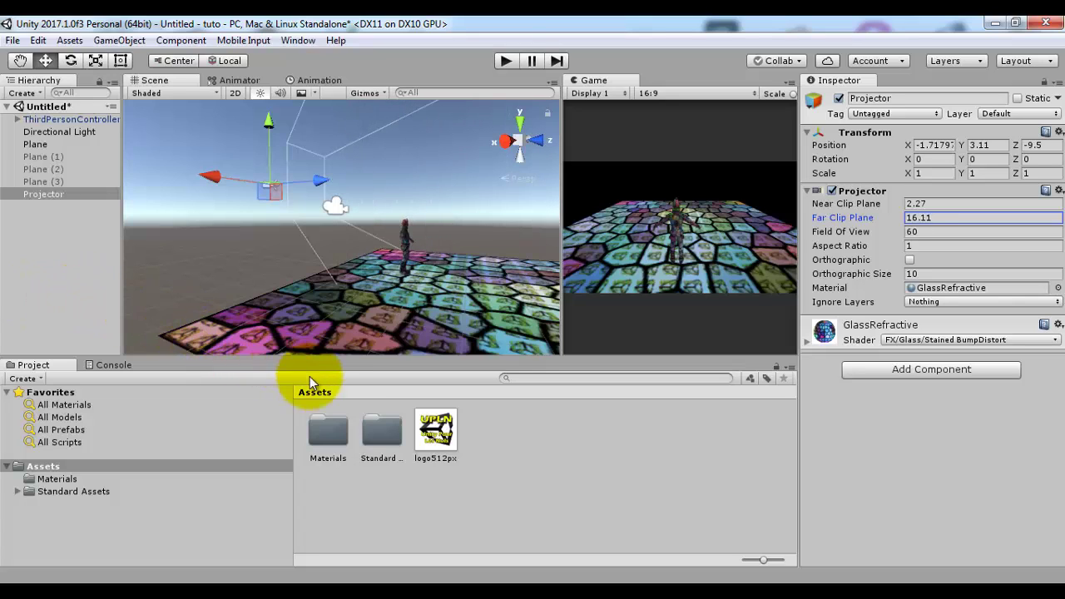
left_click_drag(310, 376, 561, 533)
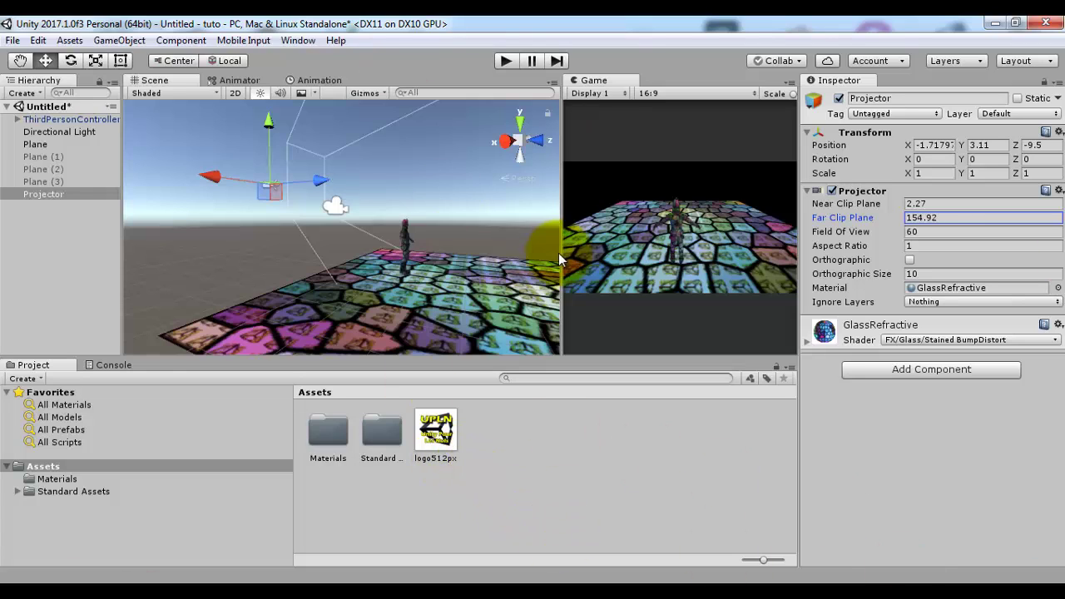
mouse_move(101, 233)
left_mouse_down()
mouse_move(1023, 238)
mouse_move(560, 308)
left_mouse_up()
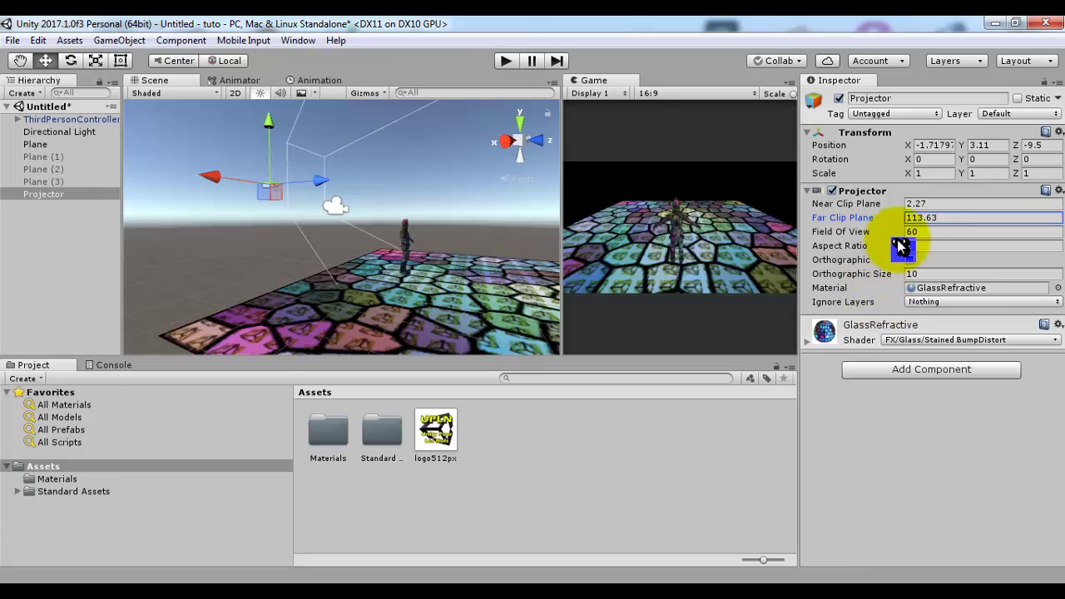
mouse_move(870, 233)
left_mouse_down()
mouse_move(806, 266)
mouse_move(815, 267)
left_mouse_up()
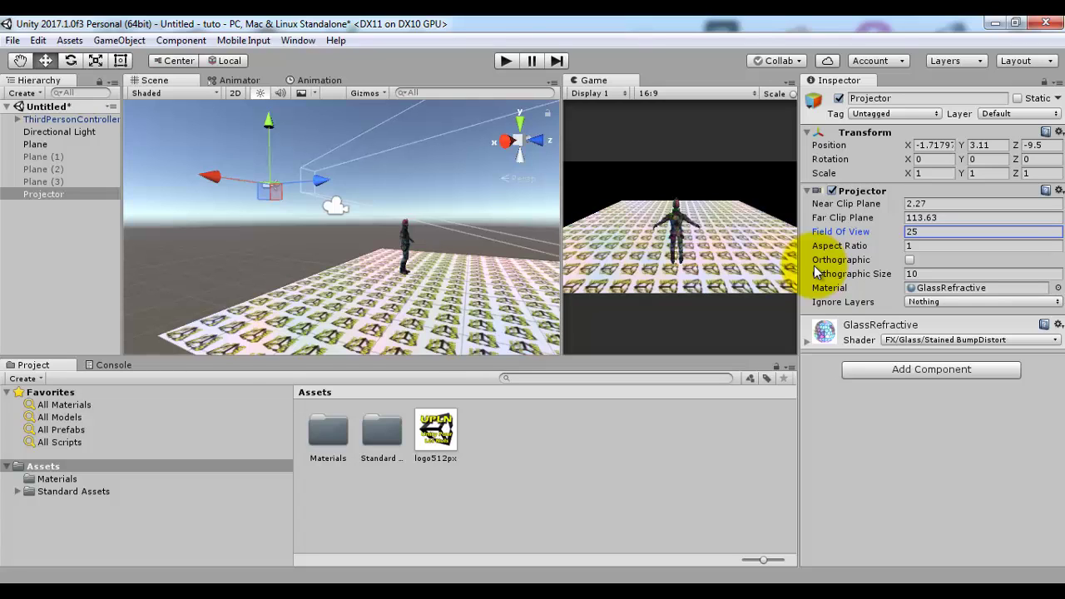
- Narrow the field of view to about 22, try a negative aspect ratio, and frame the projector
mouse_move(815, 271)
left_mouse_down()
mouse_move(806, 271)
mouse_move(863, 283)
left_mouse_up()
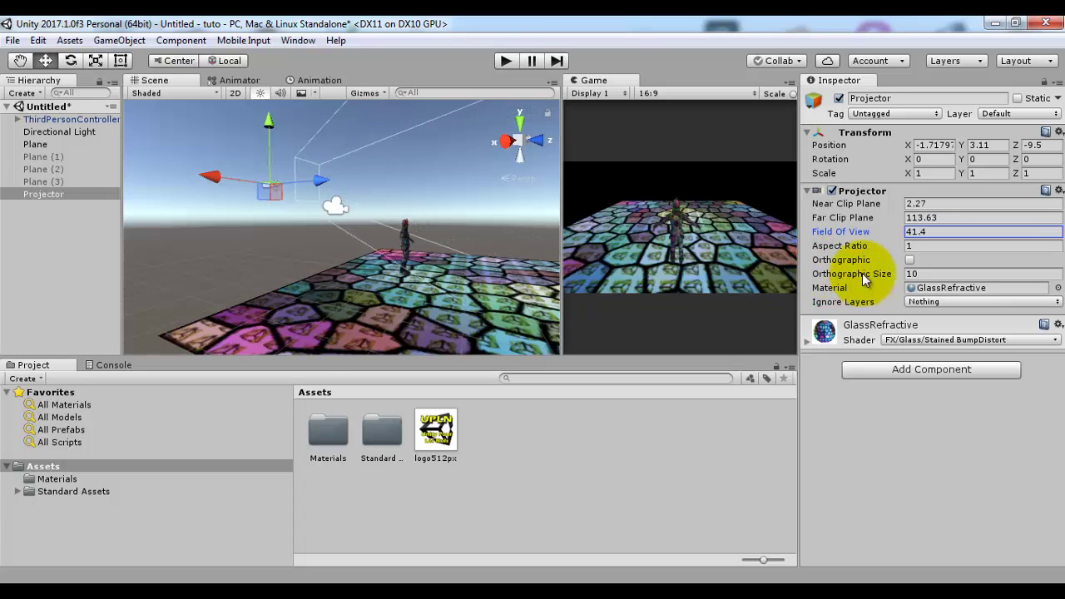
mouse_move(890, 245)
left_mouse_down()
mouse_move(844, 254)
mouse_move(264, 190)
left_mouse_up()
key("f")
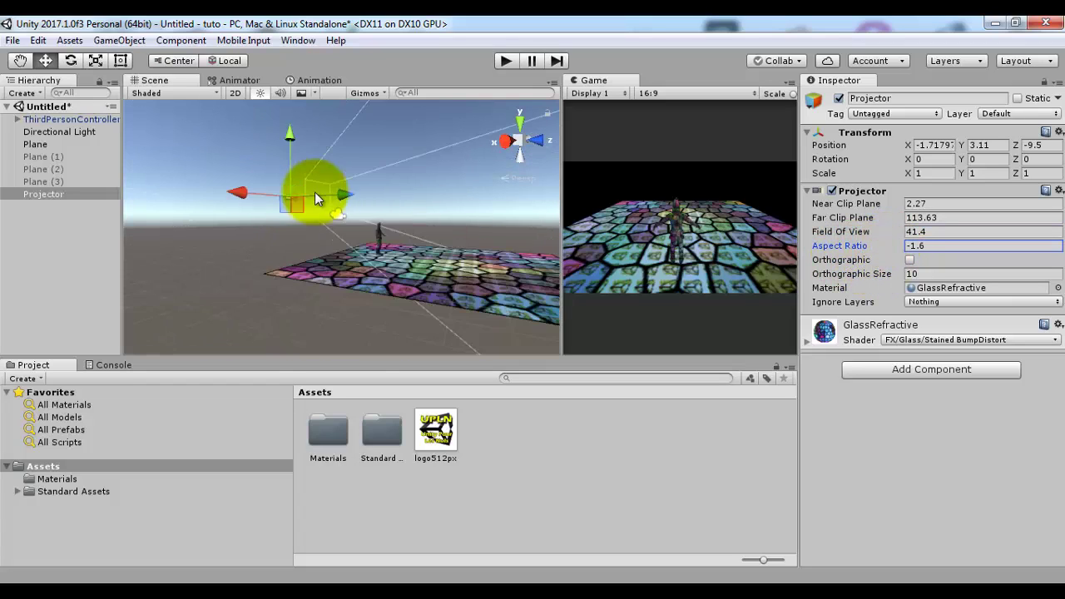
- View the scene from the top and select the Aspect Ratio value for replacement
left_click(543, 143)
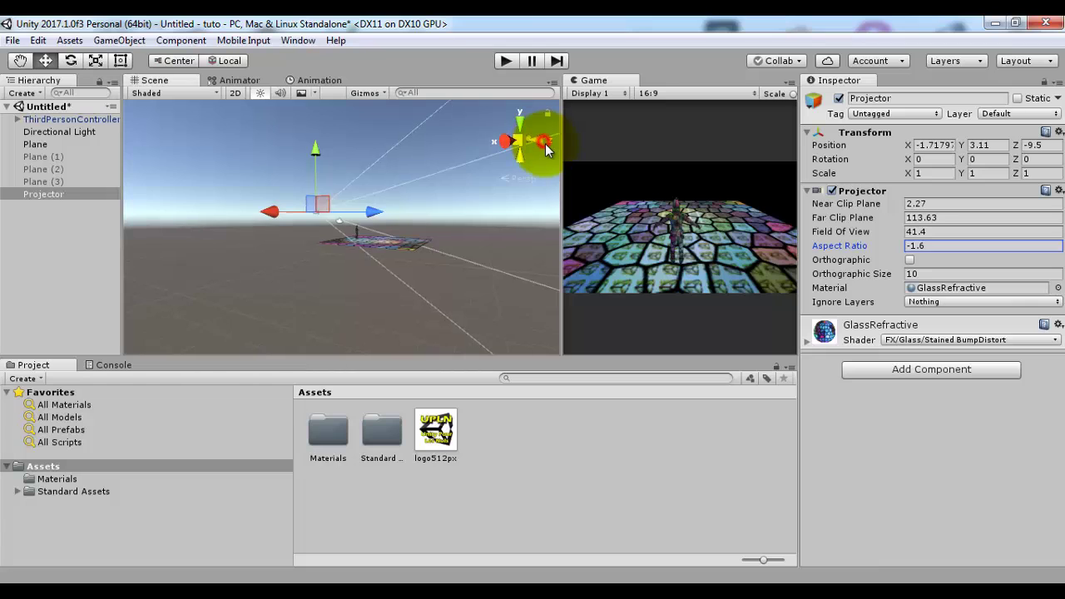
left_click(545, 143)
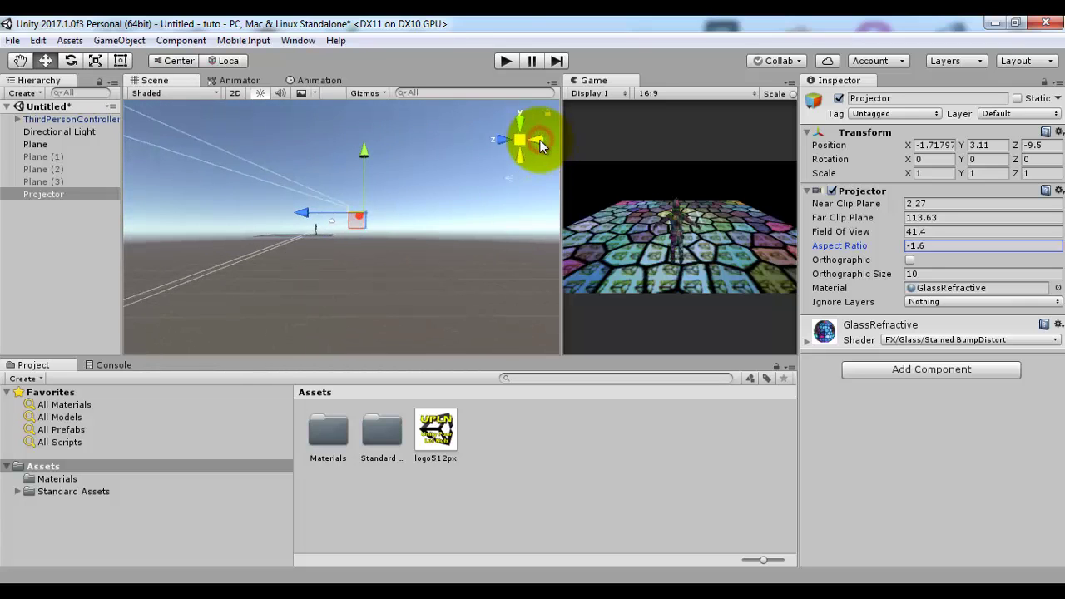
mouse_move(457, 224)
left_mouse_down("alt")
mouse_move(500, 272)
mouse_move(380, 286)
left_mouse_up("alt")
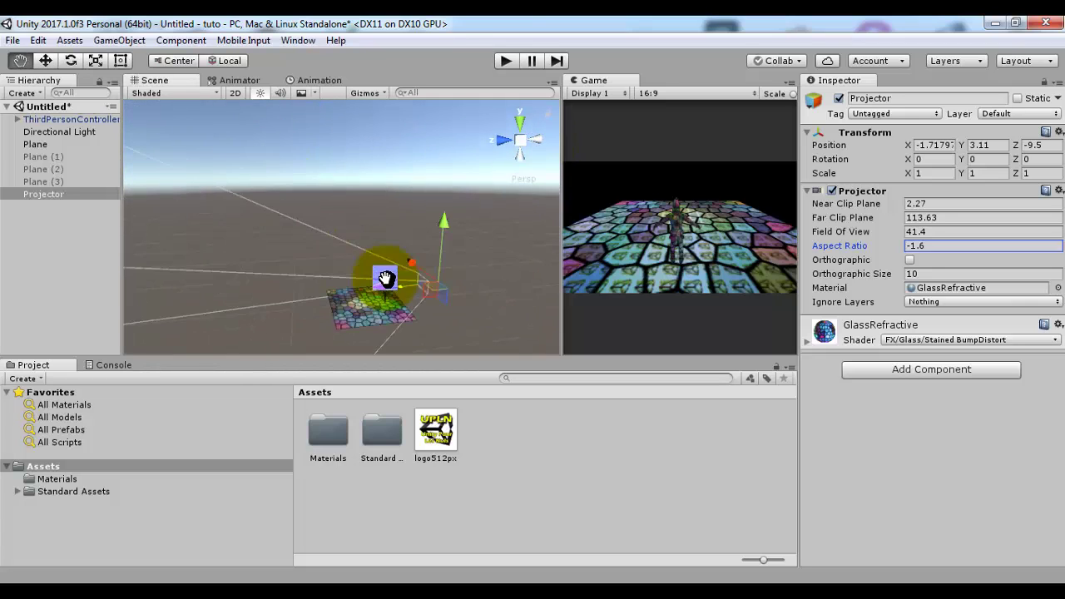
left_click(523, 117)
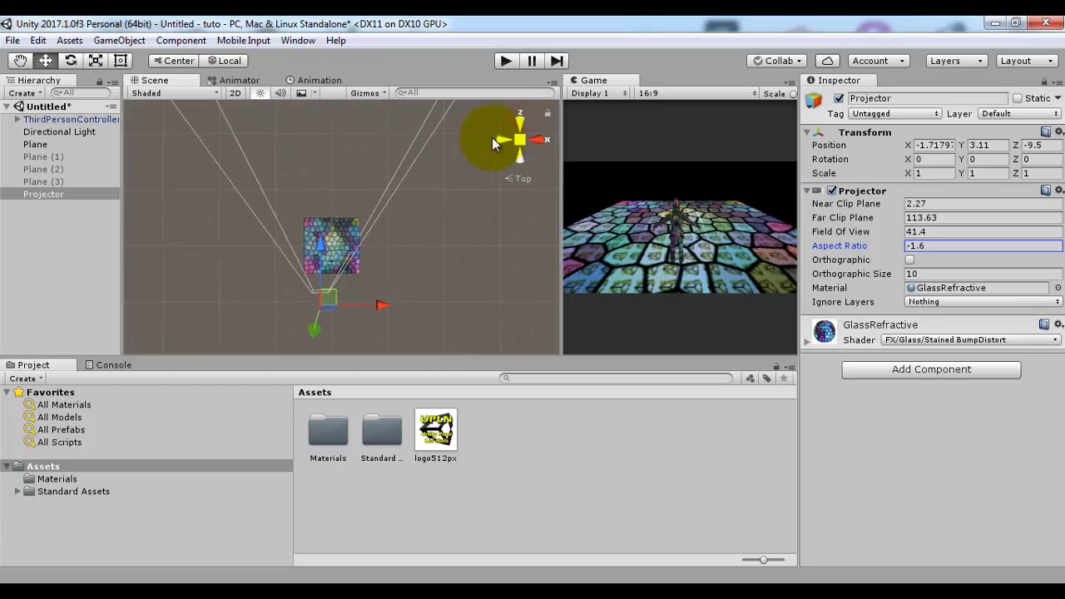
mouse_move(889, 250)
left_mouse_down()
mouse_move(899, 275)
mouse_move(933, 245)
left_mouse_up()
left_click(937, 243)
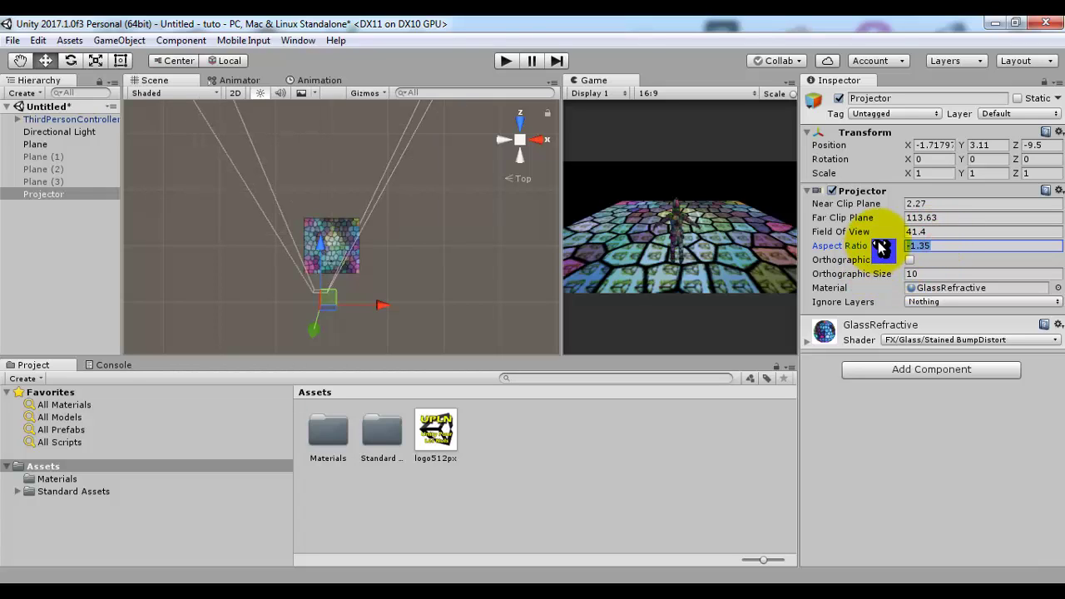
- Enter Aspect Ratio 1 and toggle Orthographic on and back off
type("1")
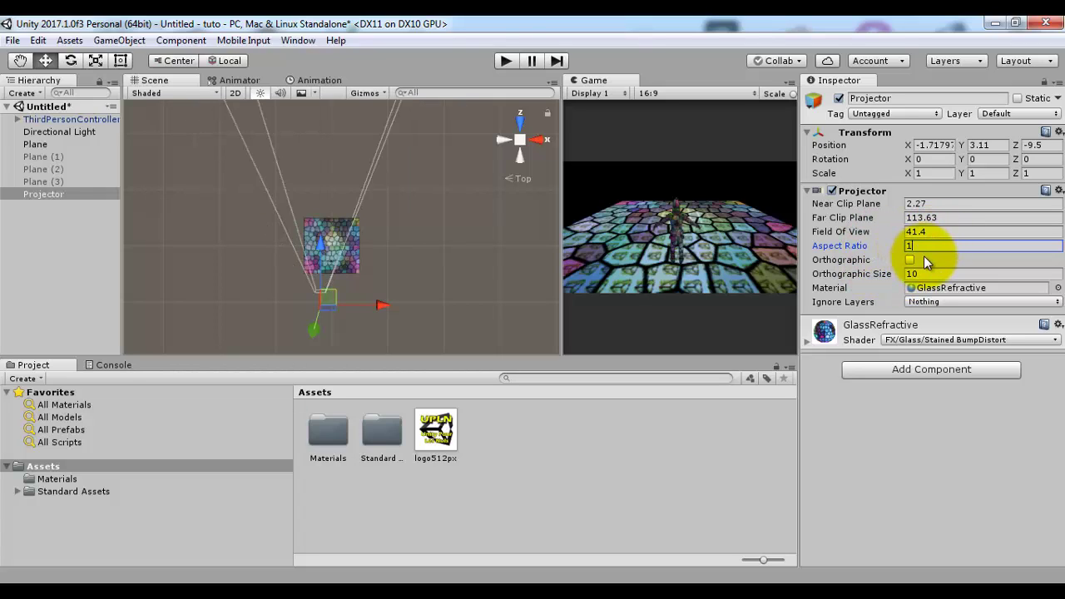
left_click(910, 261)
left_click(910, 261)
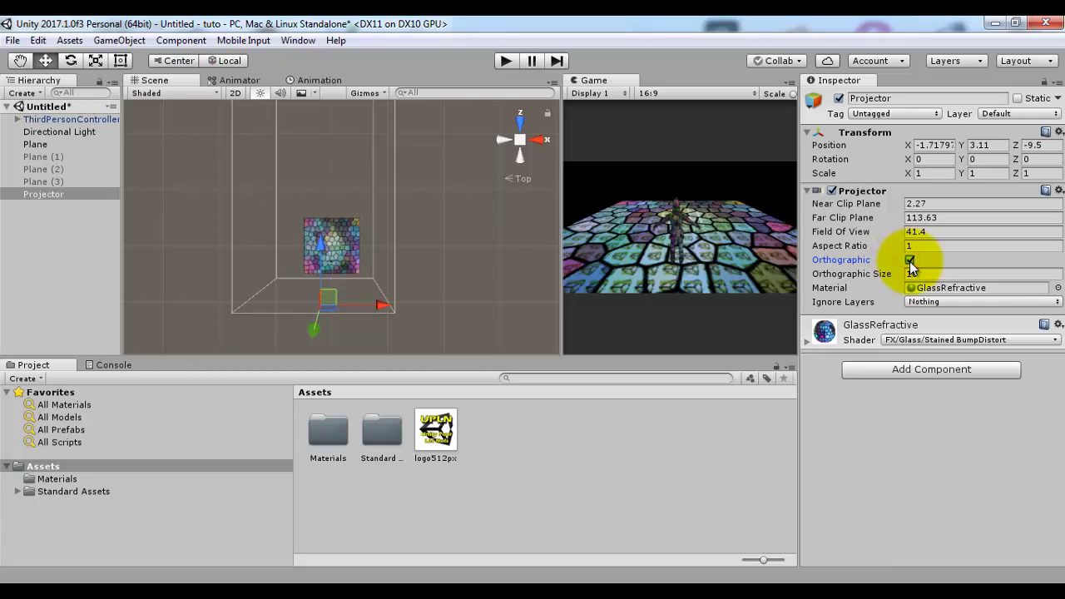
left_click(909, 261)
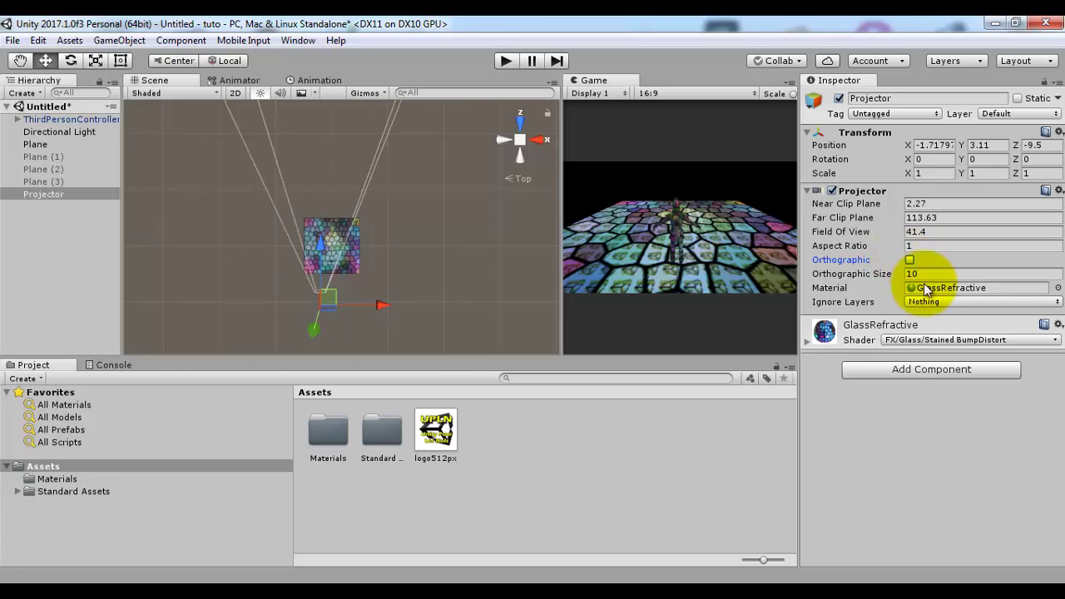
- Set Orthographic Size to 6.89 in perspective mode and move the projector to X 0.5
left_click_drag(905, 283, 913, 261)
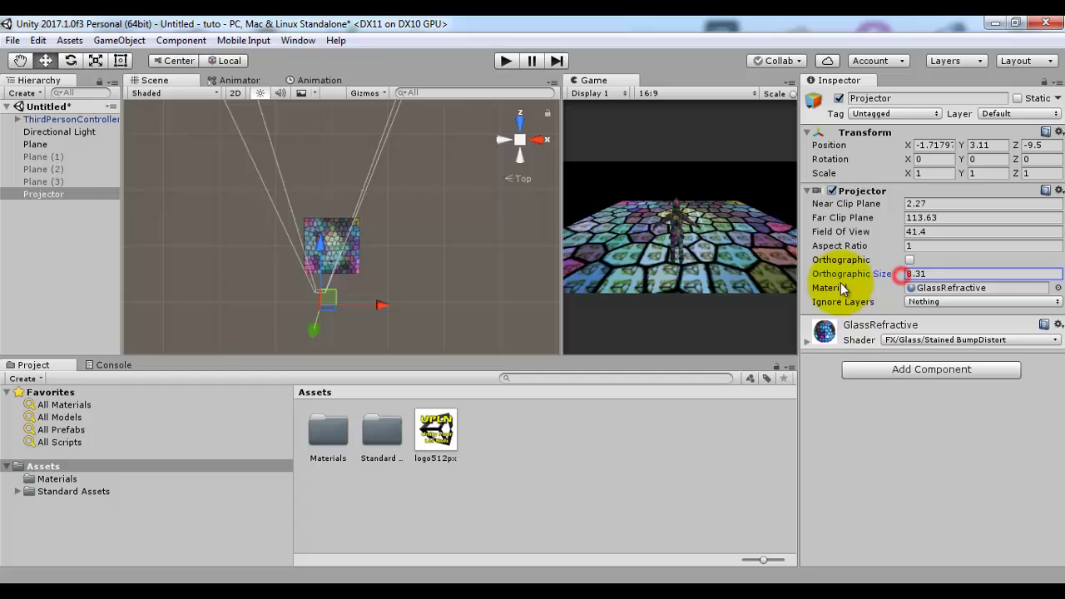
left_click(910, 260)
mouse_move(899, 278)
left_mouse_down()
mouse_move(931, 287)
mouse_move(903, 279)
left_mouse_up()
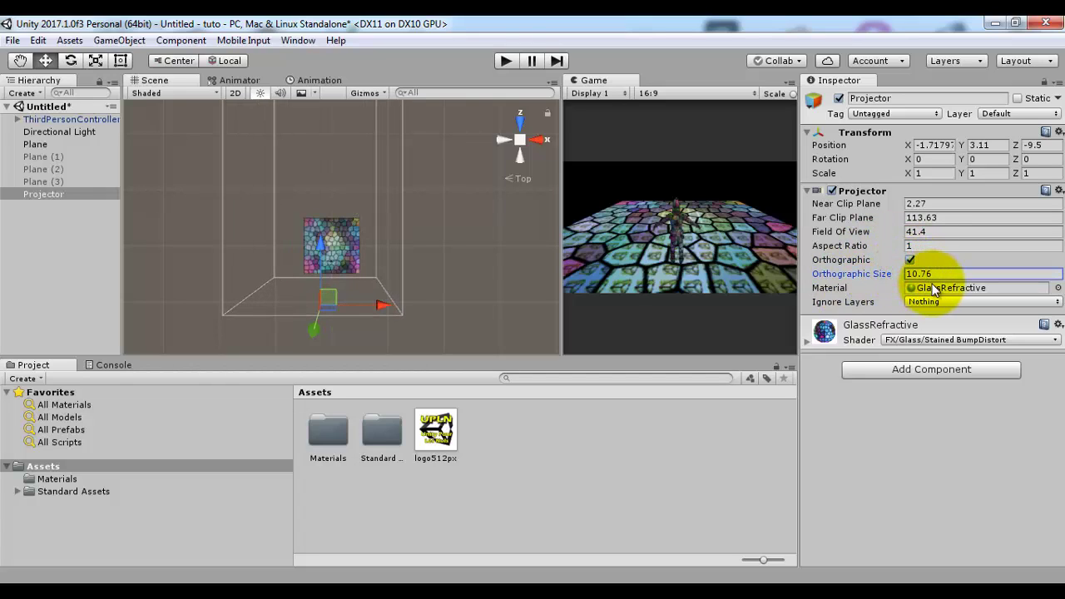
left_click(910, 261)
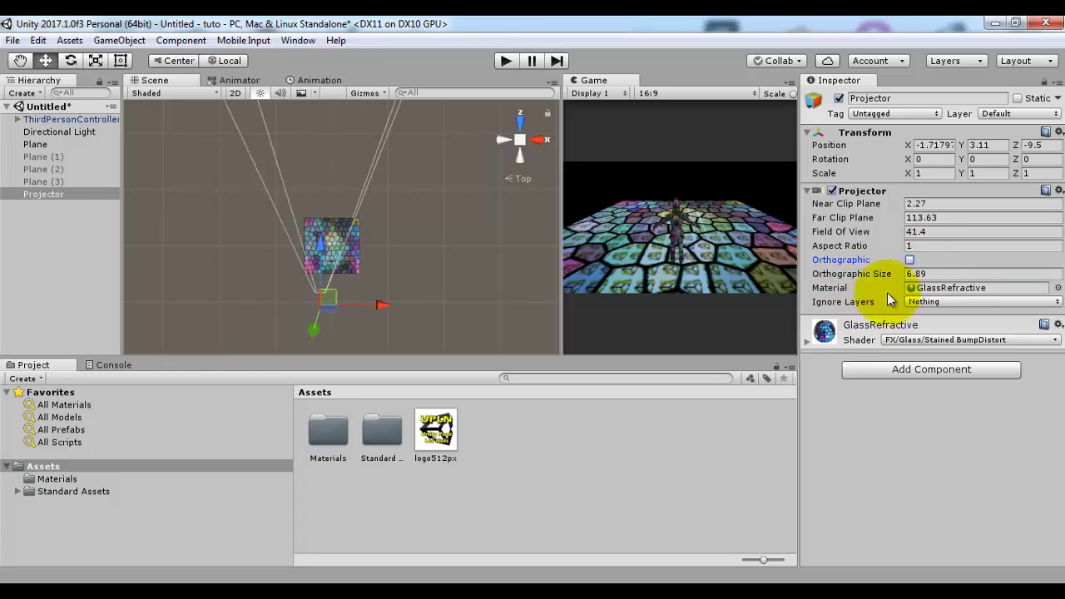
left_click_drag(390, 303, 403, 312)
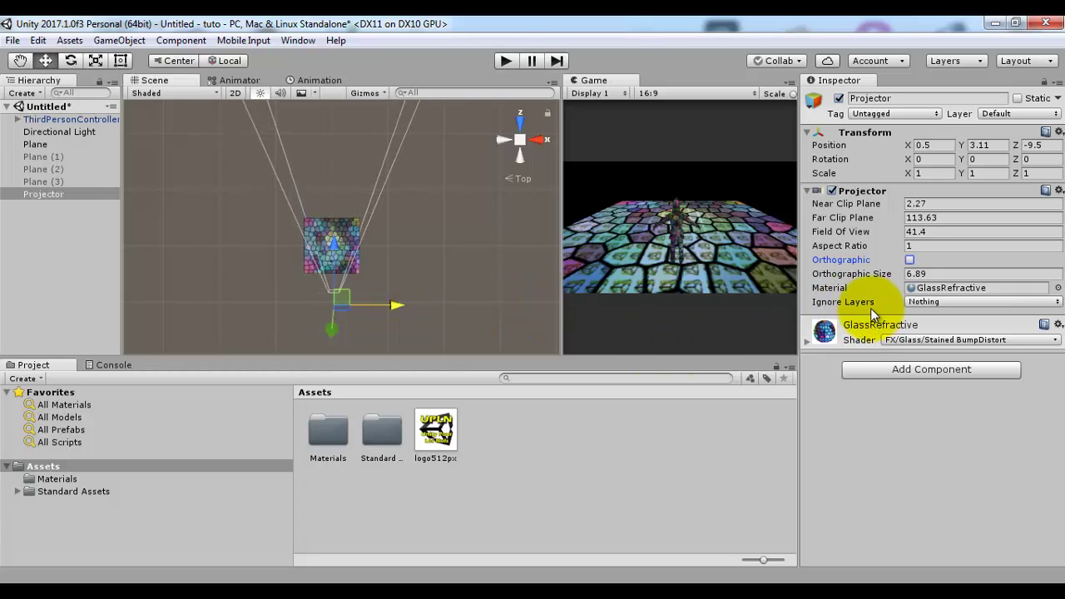
- Assign ThirdPersonController and its children to the Water layer, then reselect the Projector
left_click(37, 122)
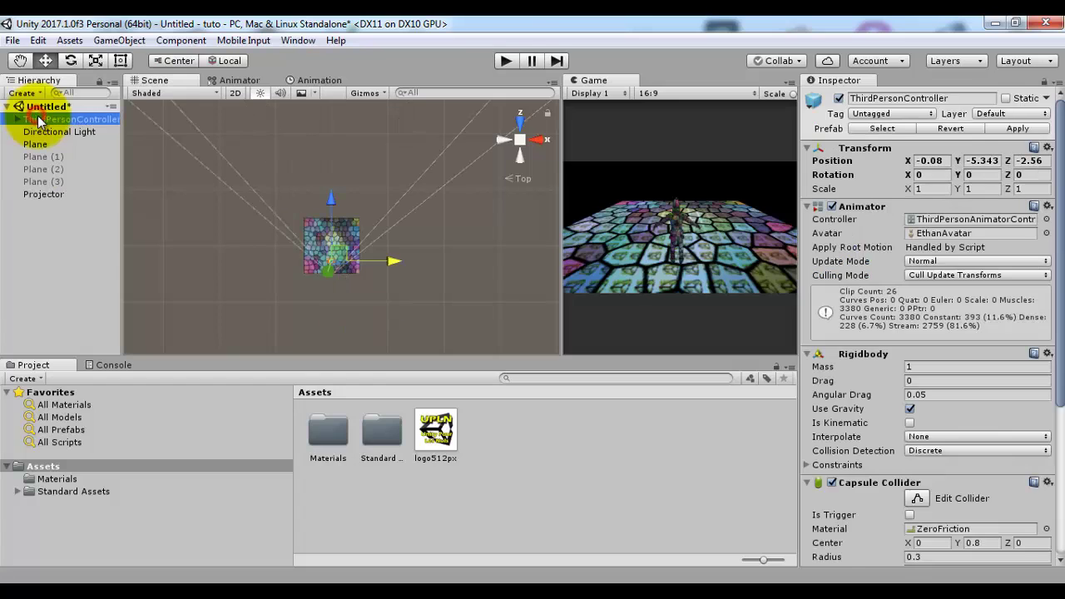
left_click(993, 116)
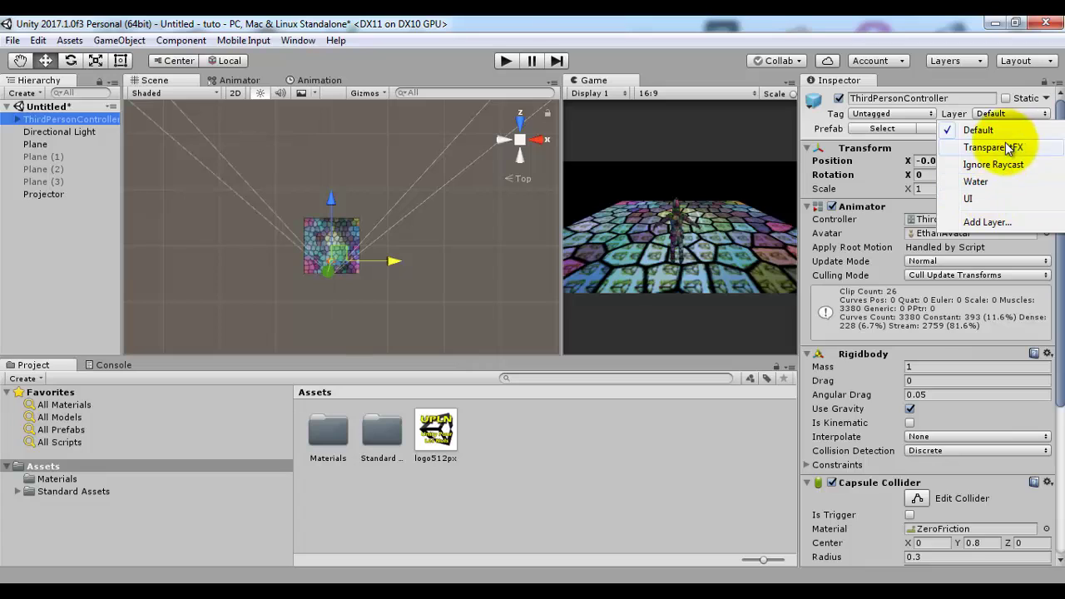
left_click(989, 183)
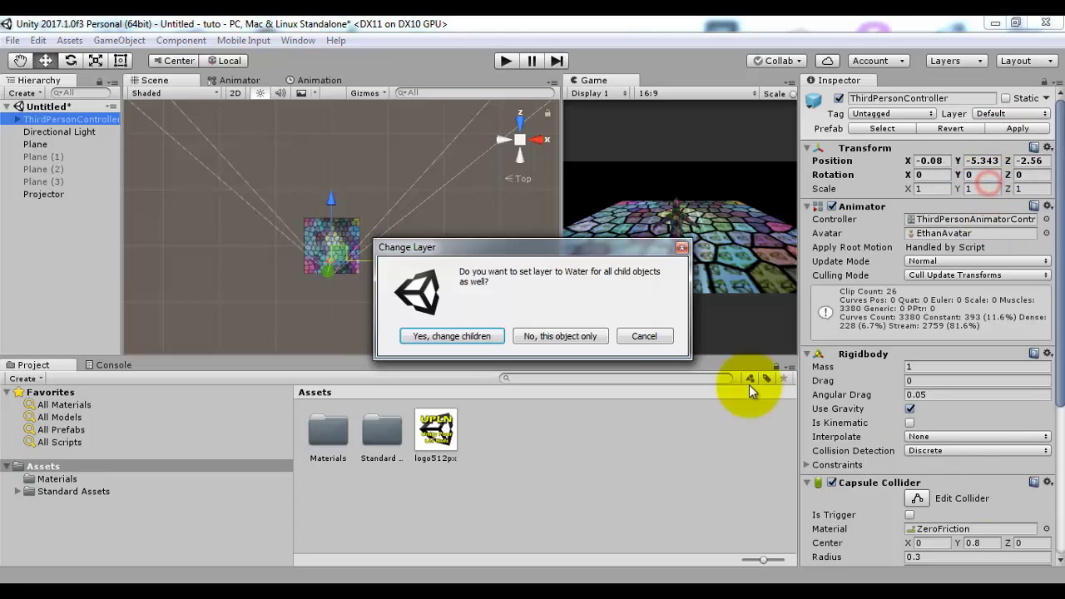
left_click(453, 337)
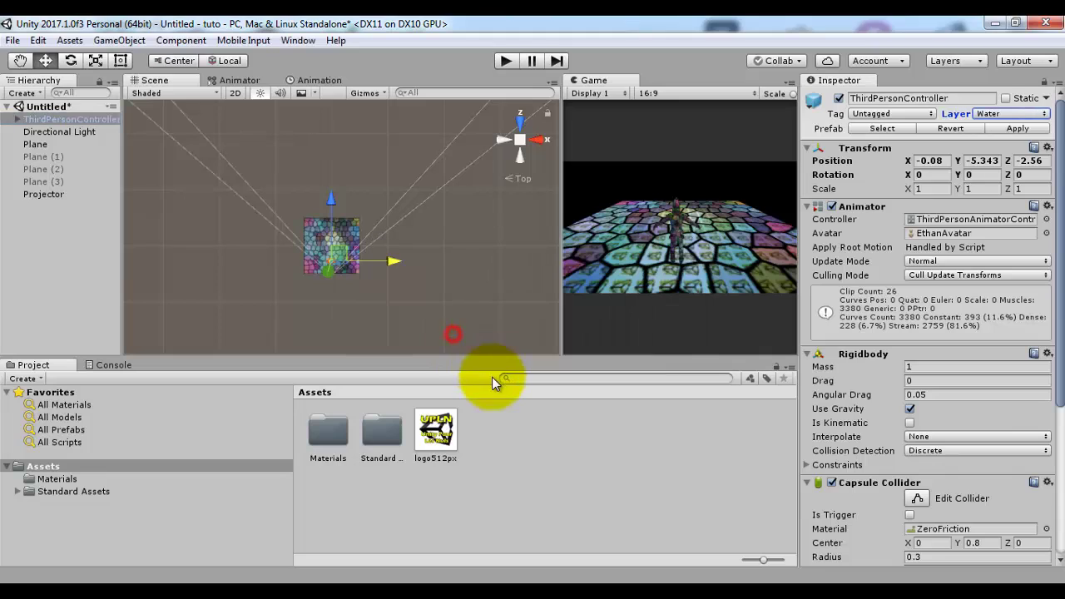
left_click(27, 193)
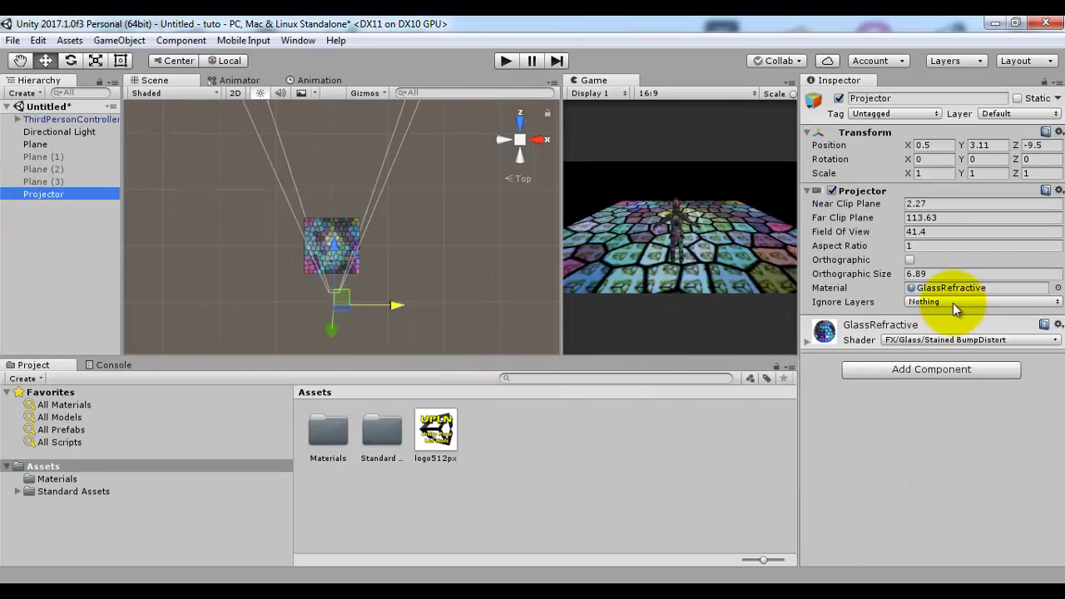
left_click(949, 303)
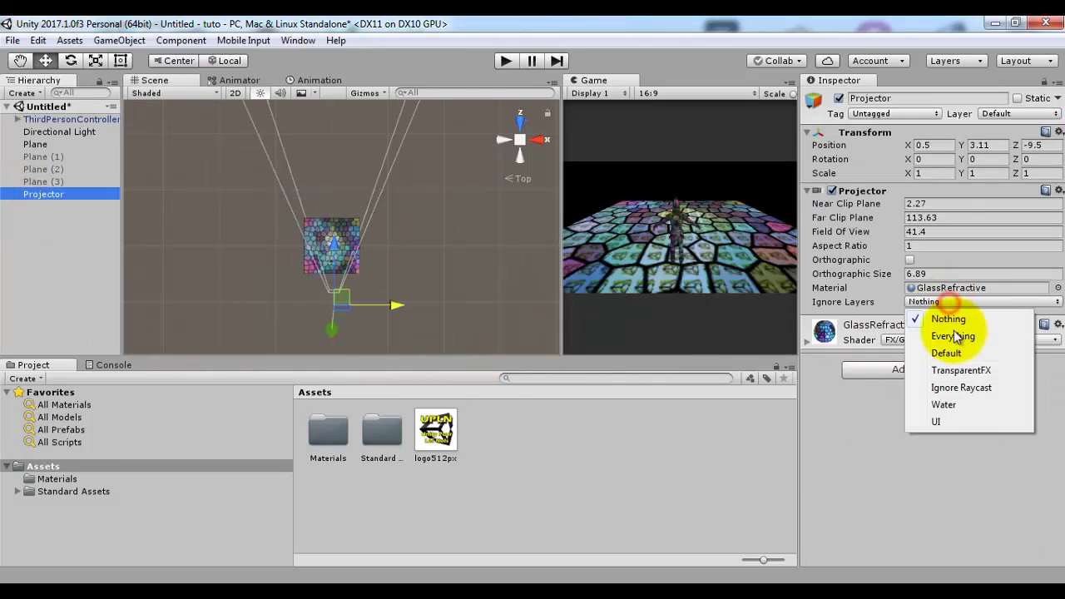
- Tick Water in the Projector's Ignore Layers and widen the Game view
left_click(949, 402)
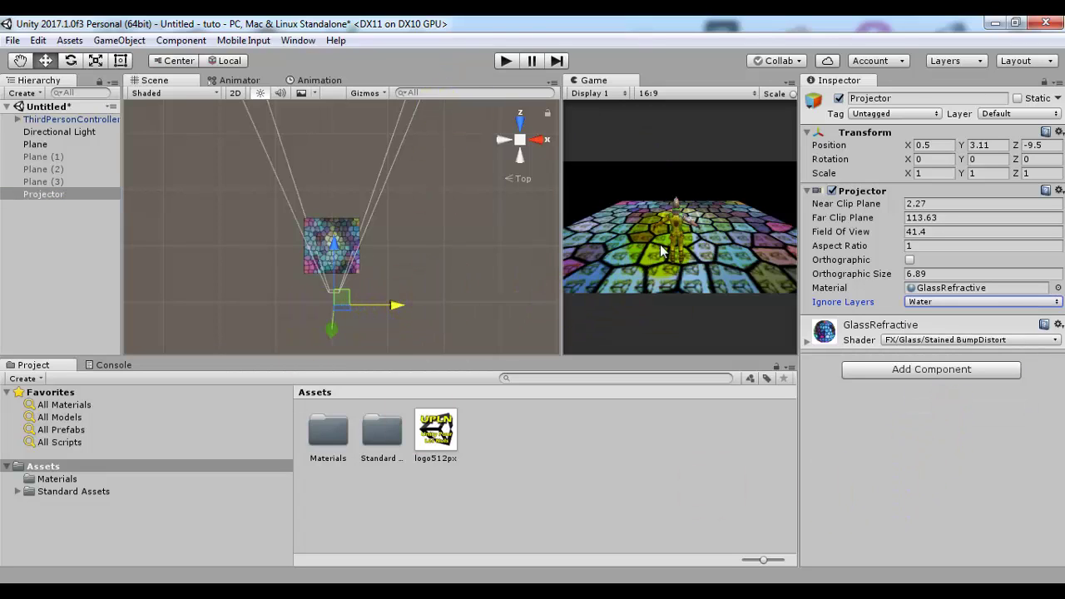
left_click_drag(564, 239, 471, 250)
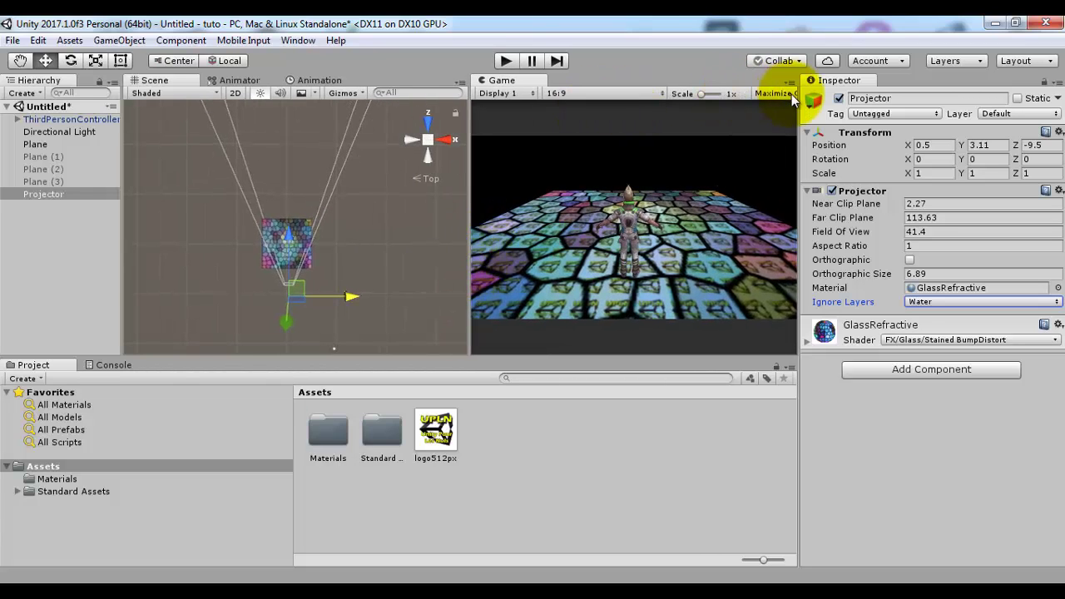
left_click(508, 62)
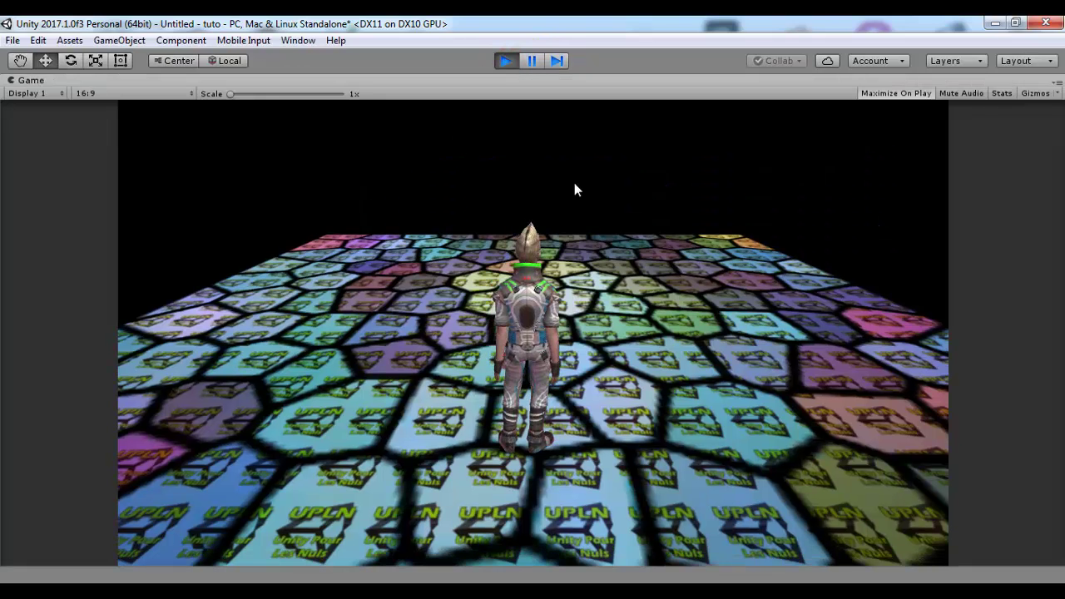
key("w")
key("d")
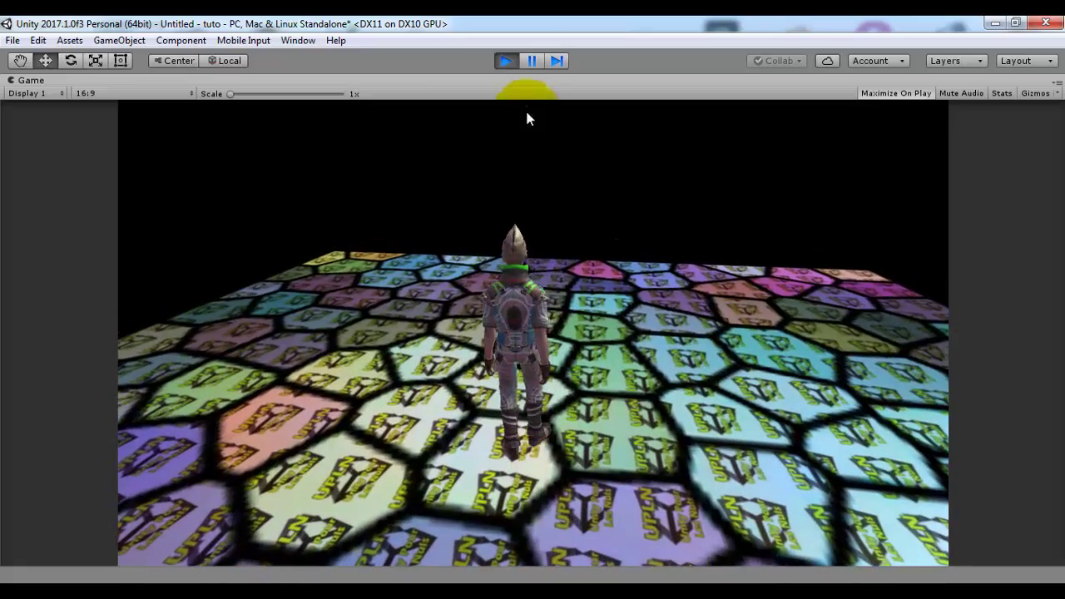
left_click(513, 61)
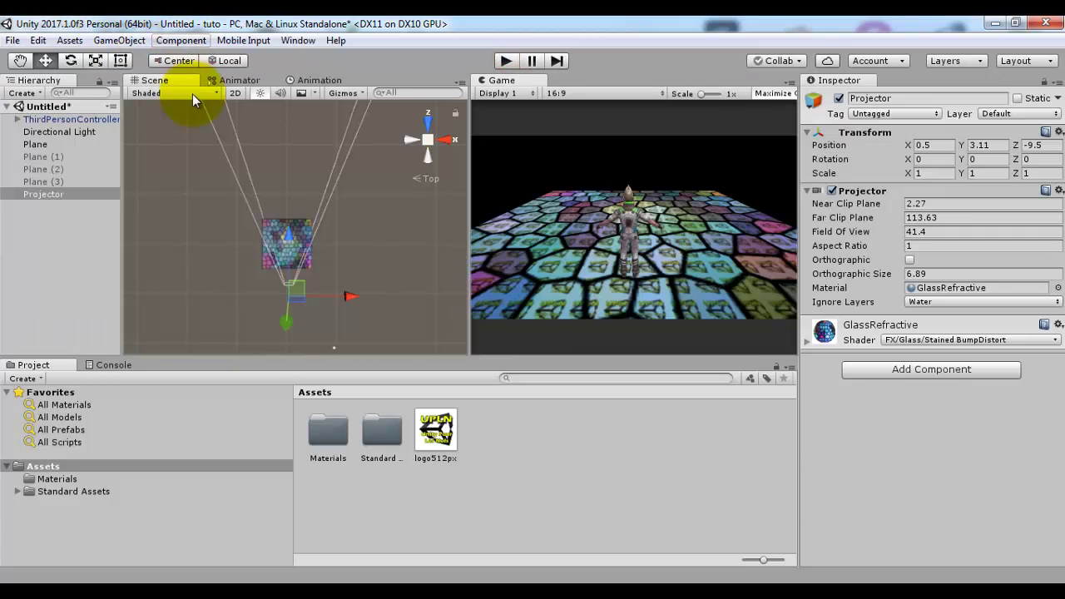
- Raise the projector to Y 17.1 from a side view and activate Plane (1), Plane (2) and Plane (3)
left_click(448, 140)
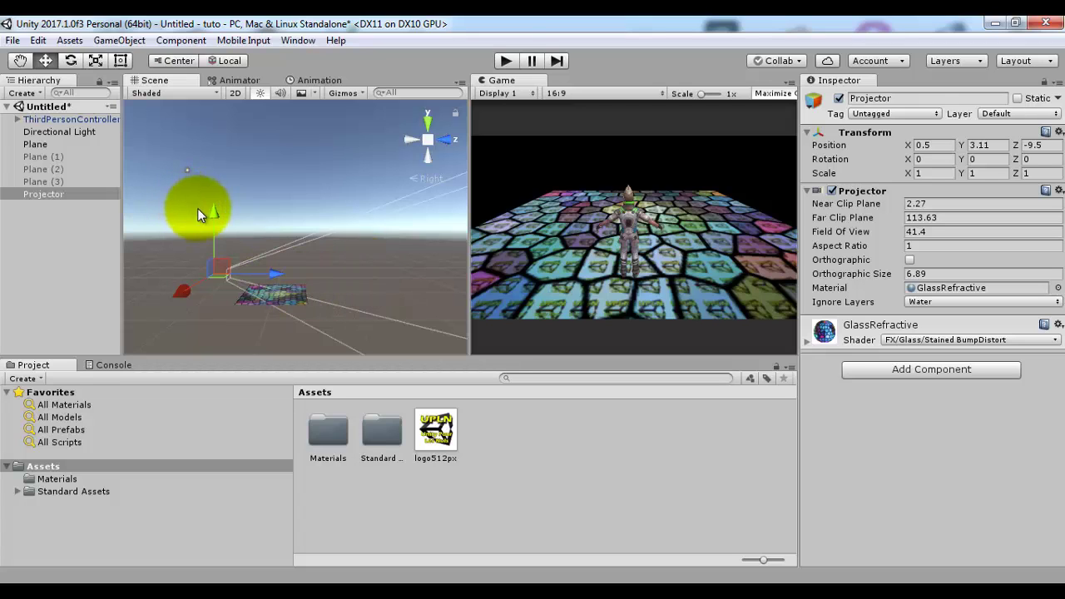
left_click_drag(211, 219, 238, 125)
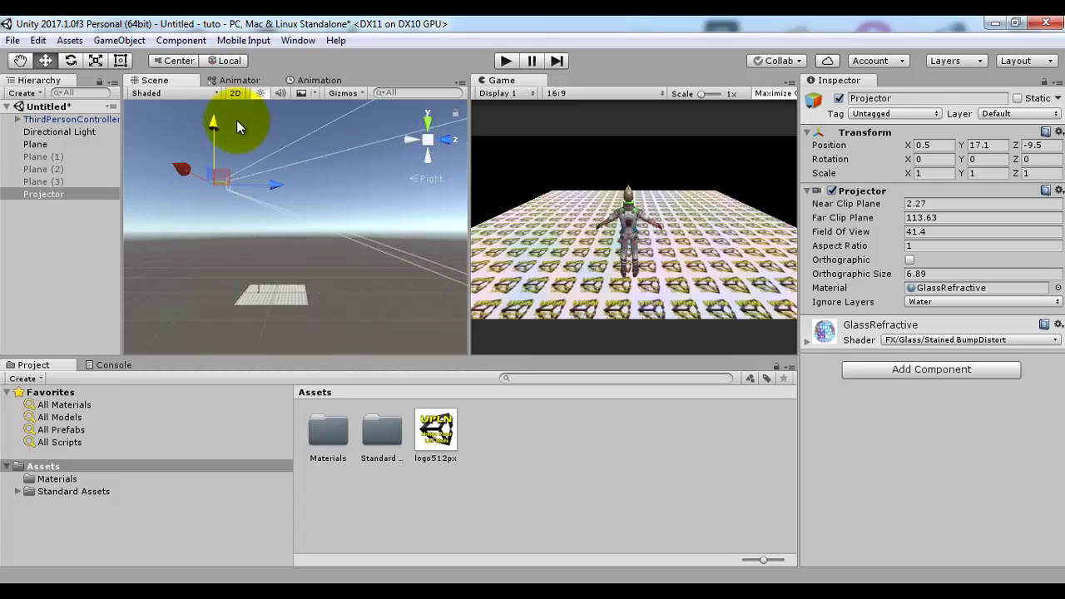
left_click(61, 156)
left_click(53, 169, "ctrl")
left_click(46, 182, "ctrl")
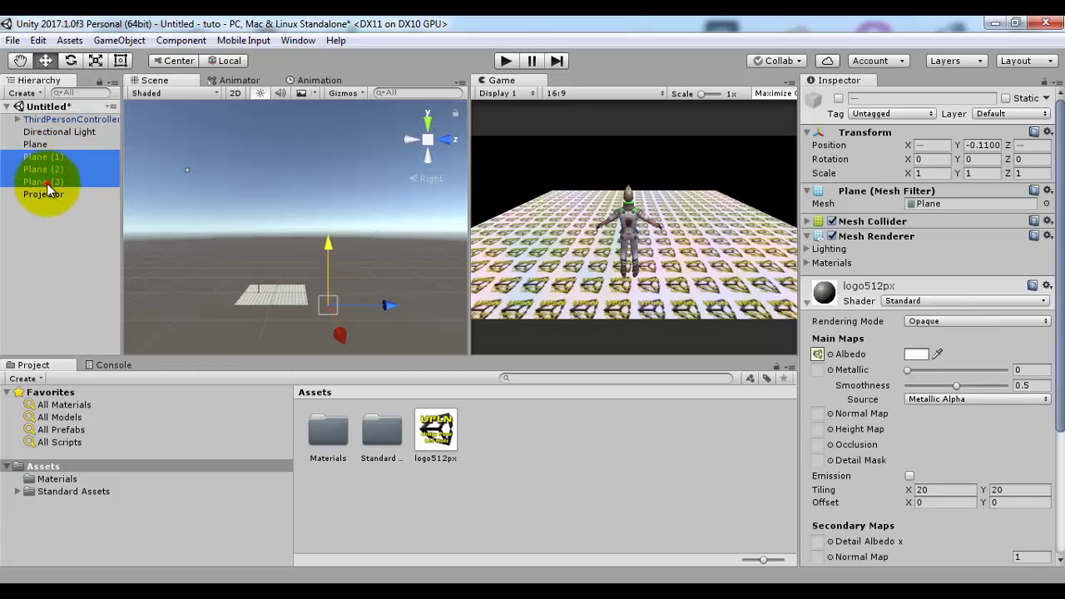
left_click(838, 98)
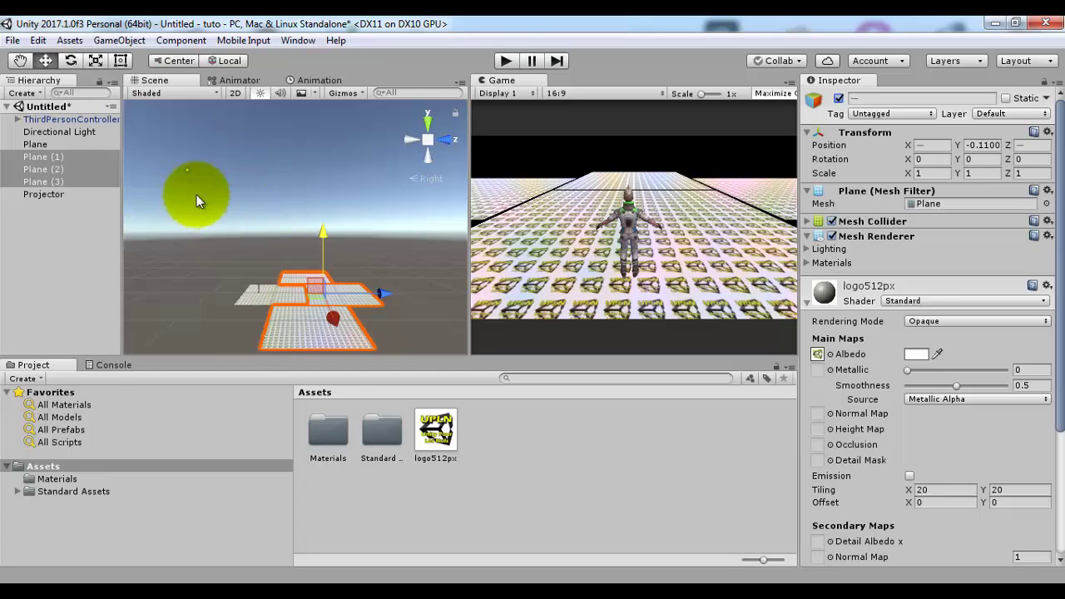
left_click(33, 194)
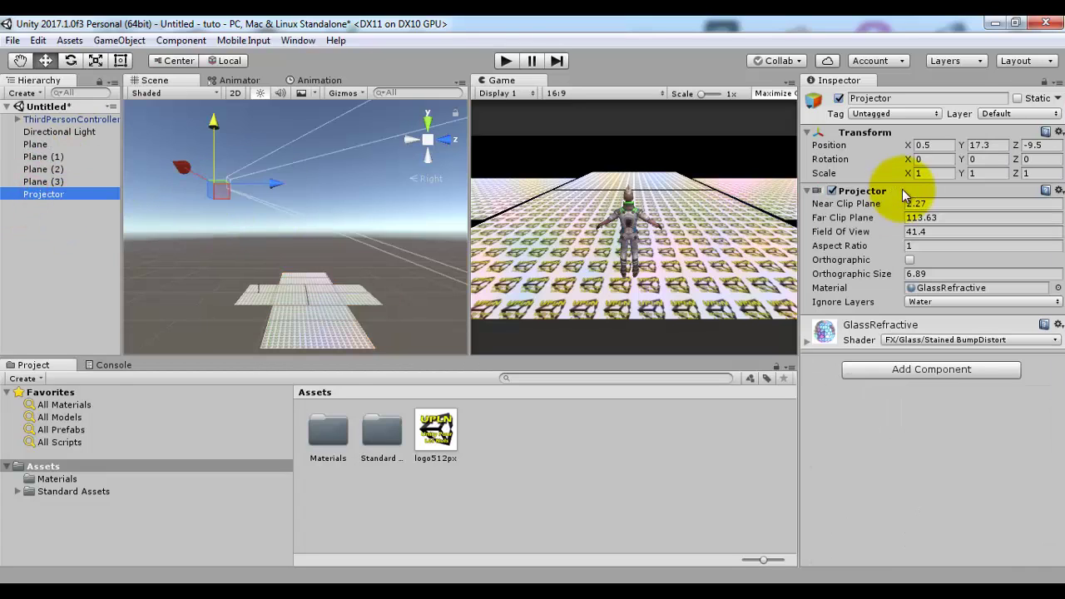
- Set the projector's Rotation X to 90, lift it to Y 26.8, and start play mode
left_click(929, 159)
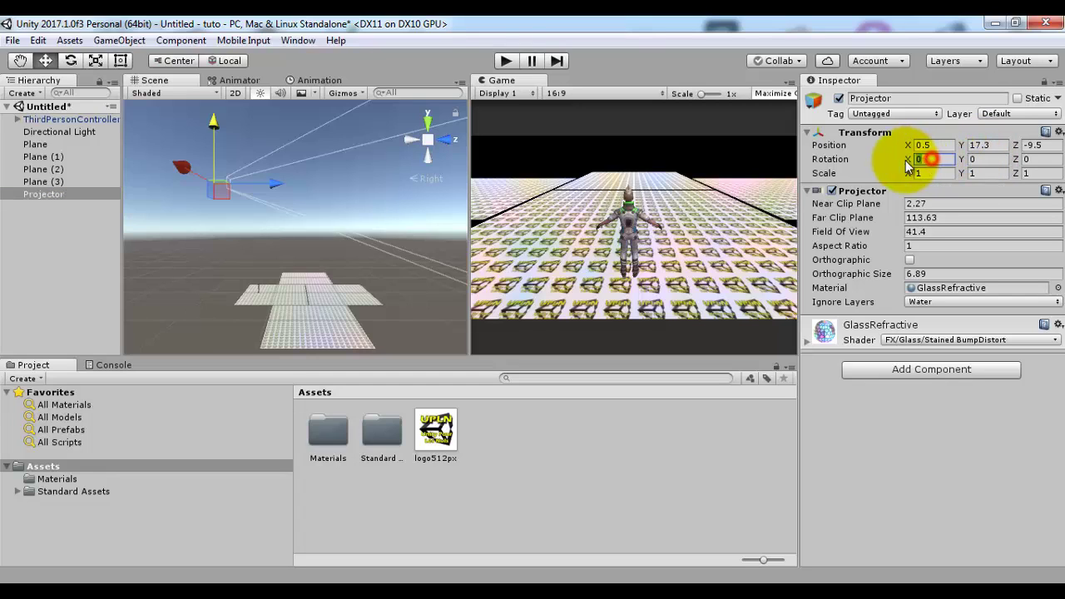
type("90")
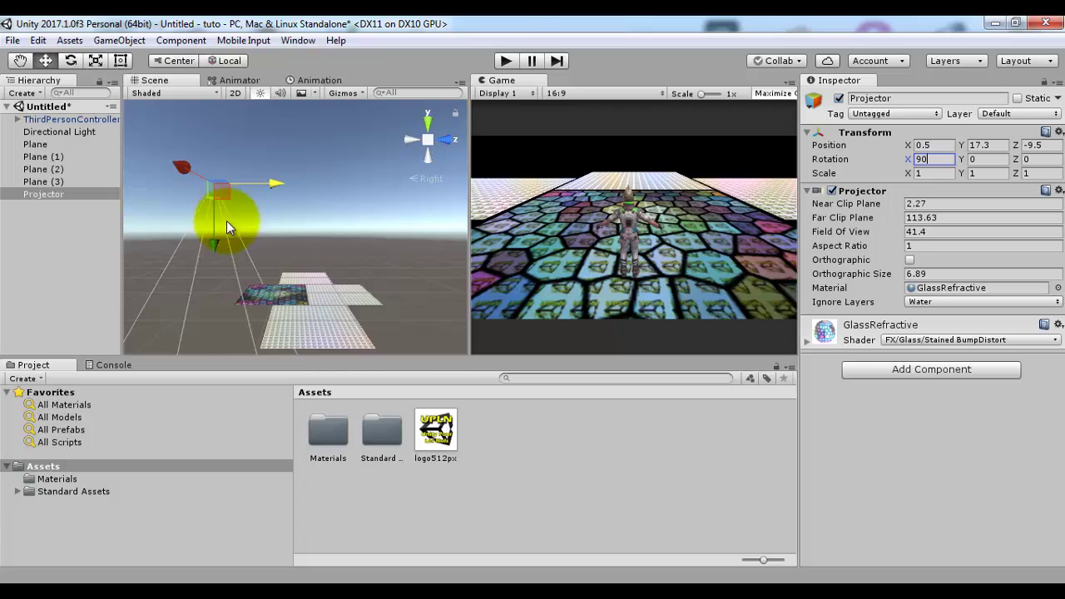
mouse_move(221, 232)
left_mouse_down()
mouse_move(258, 155)
mouse_move(352, 140)
left_mouse_up()
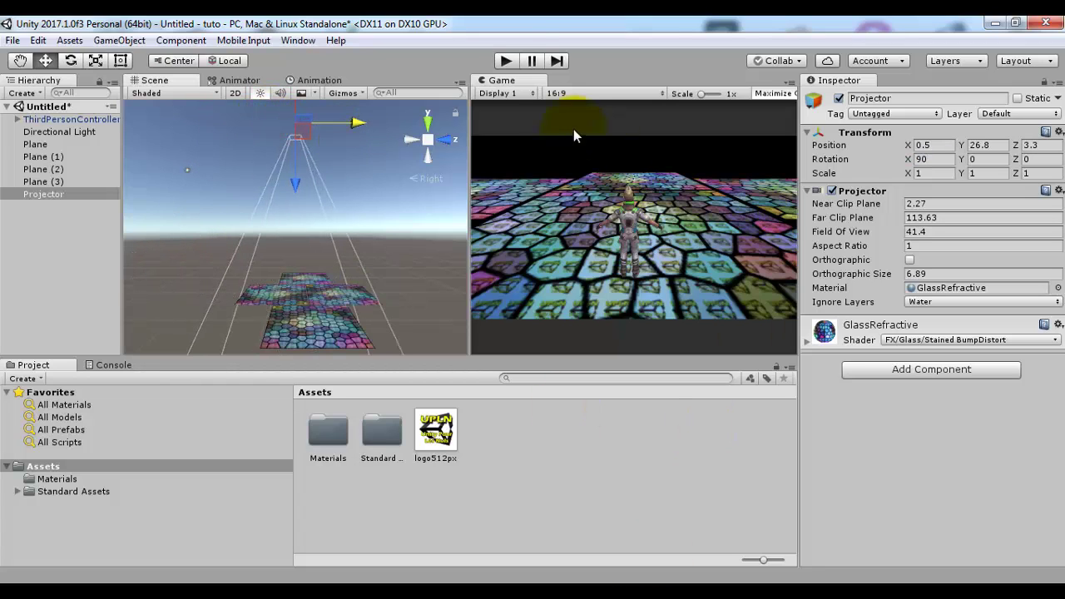
left_click(507, 62)
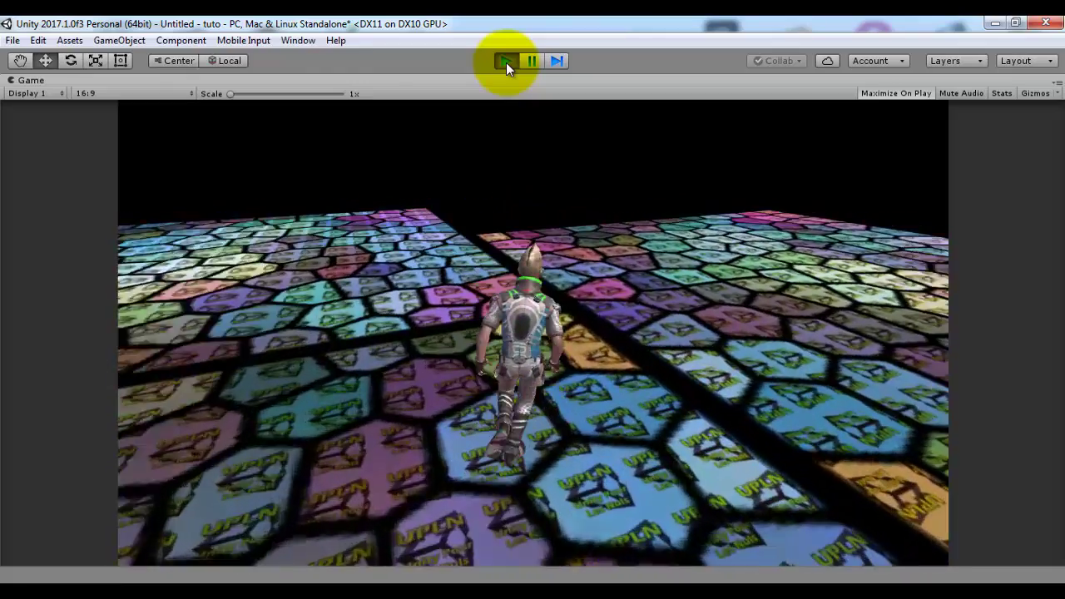
- Stop the play-test, rerun it to walk across the stained-glass planes, then stop again
left_click(506, 62)
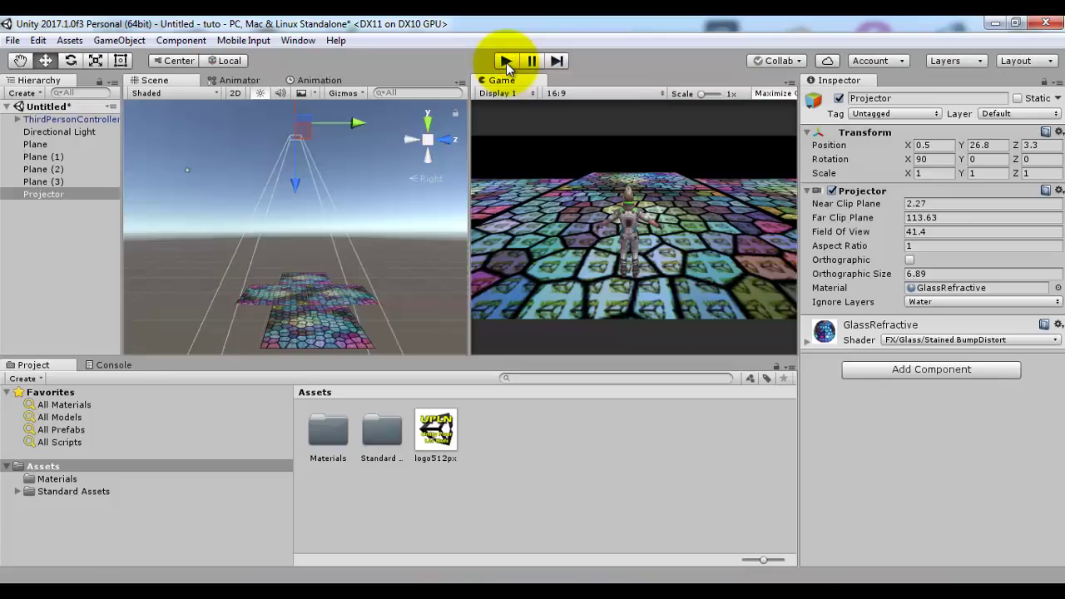
left_click(506, 63)
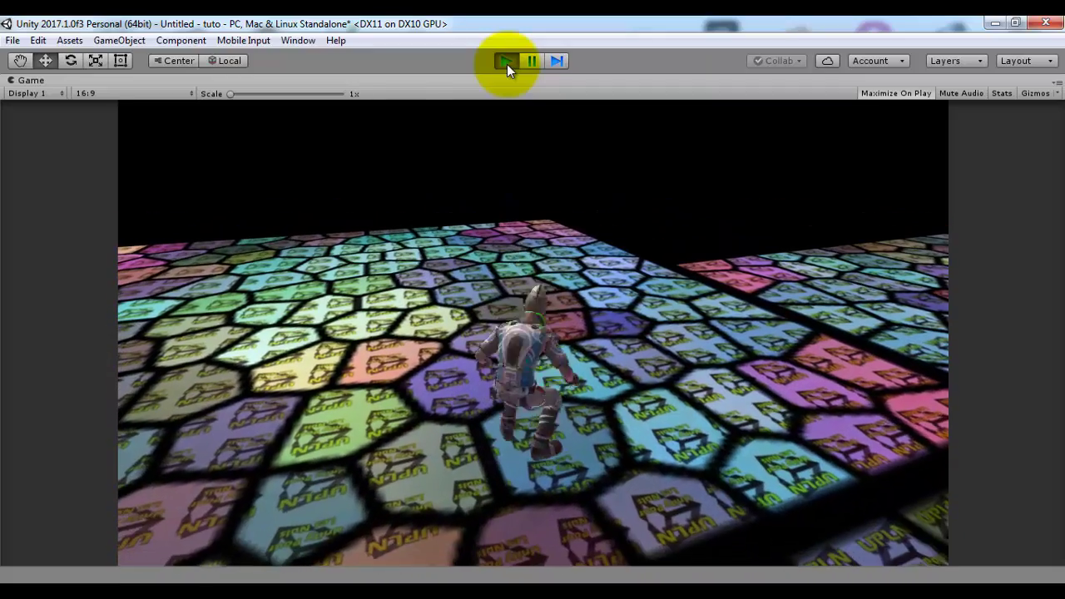
left_click(505, 64)
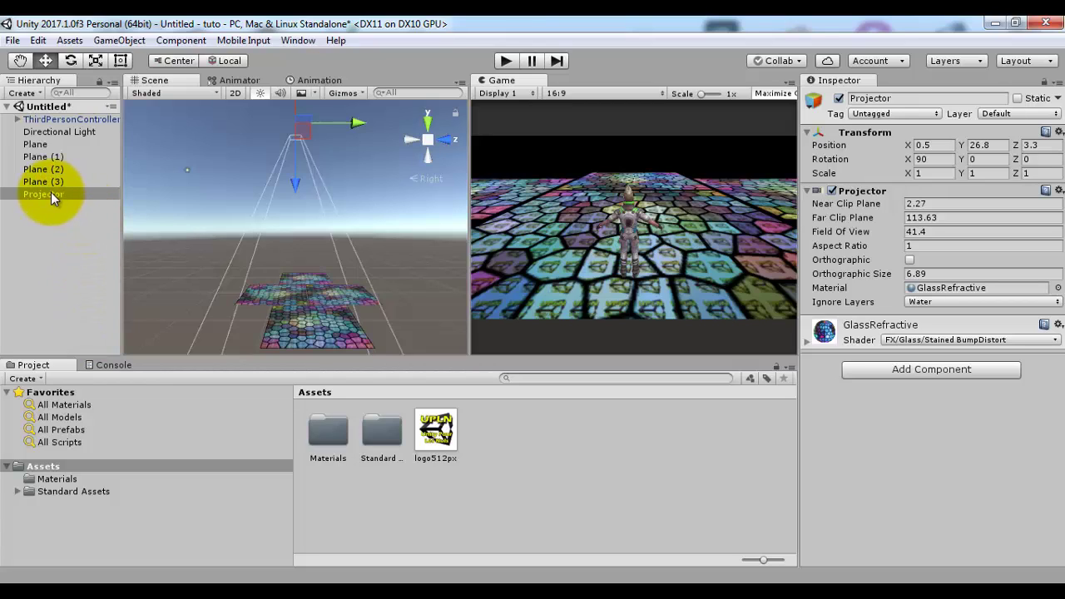
- Parent the Projector under ThirdPersonController, reset its Transform to zero, and set Rotation X to 90
left_click_drag(51, 193, 82, 155)
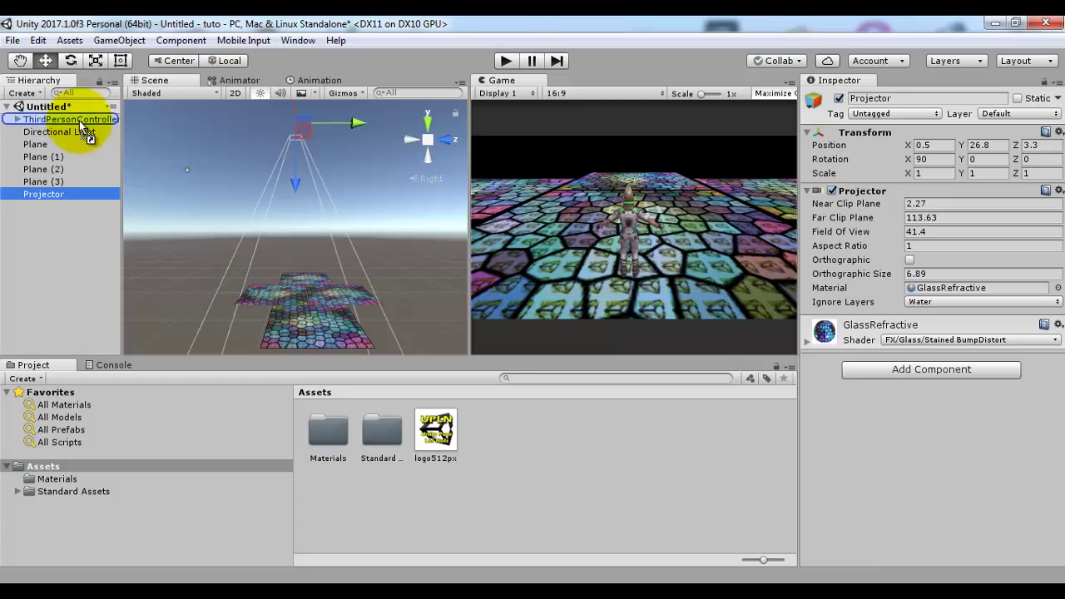
left_click_drag(79, 121, 77, 120)
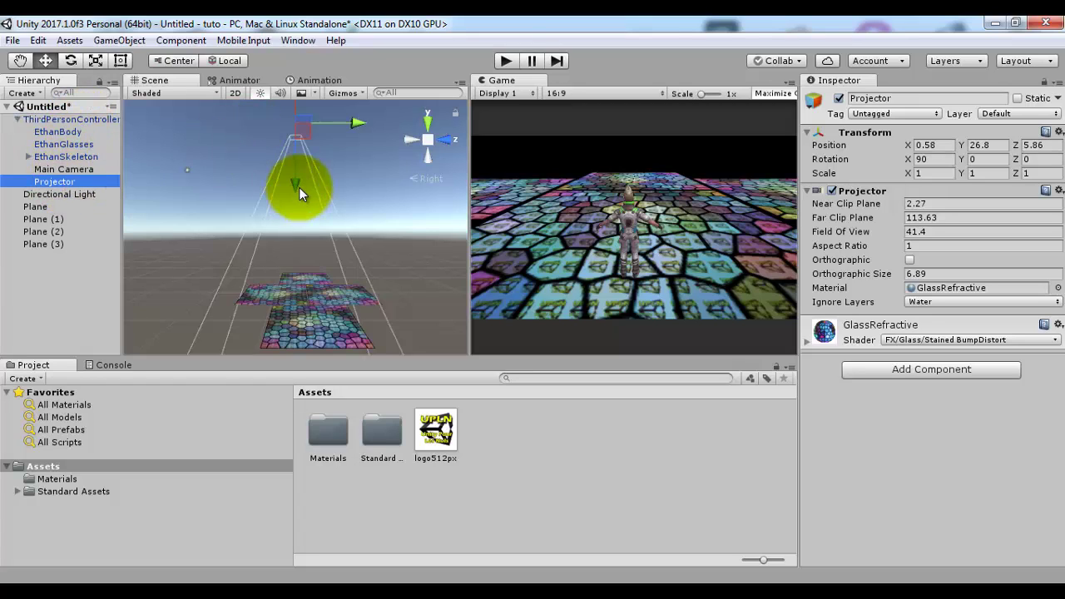
left_click_drag(301, 189, 297, 296)
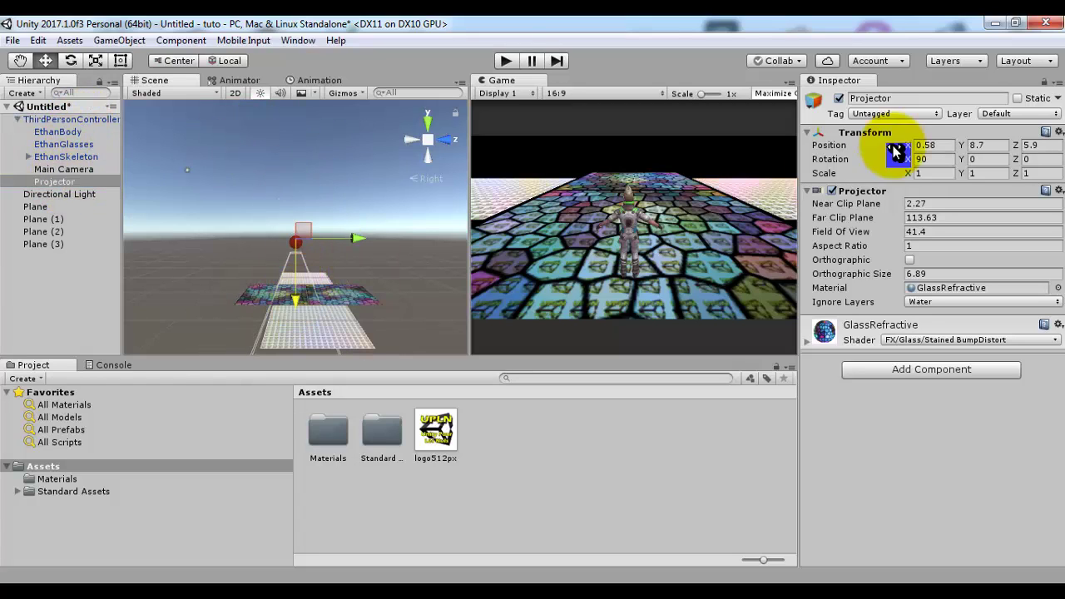
left_click(1056, 133)
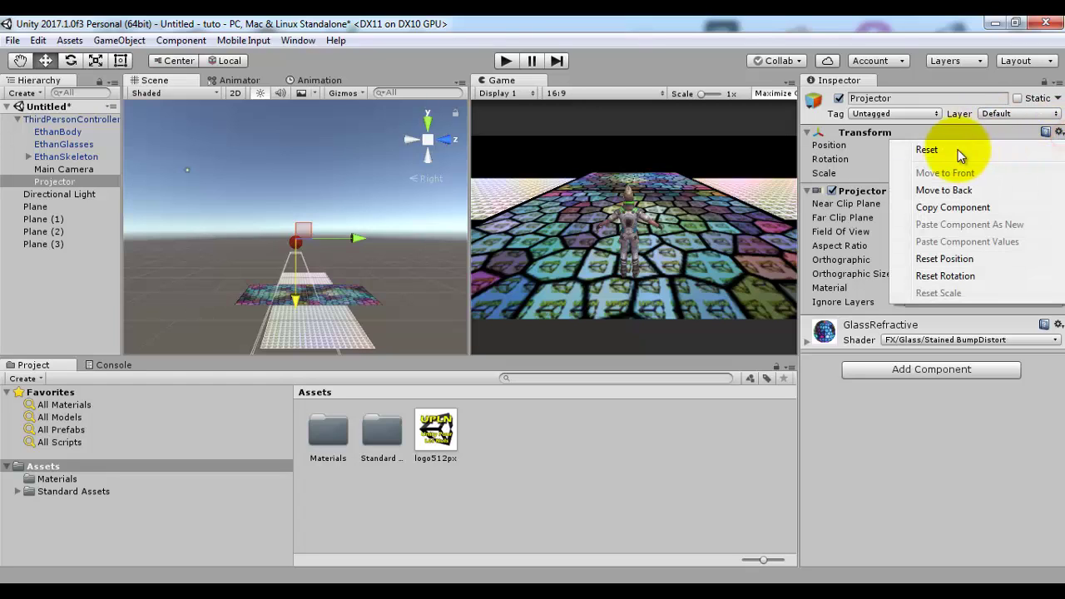
left_click(955, 152)
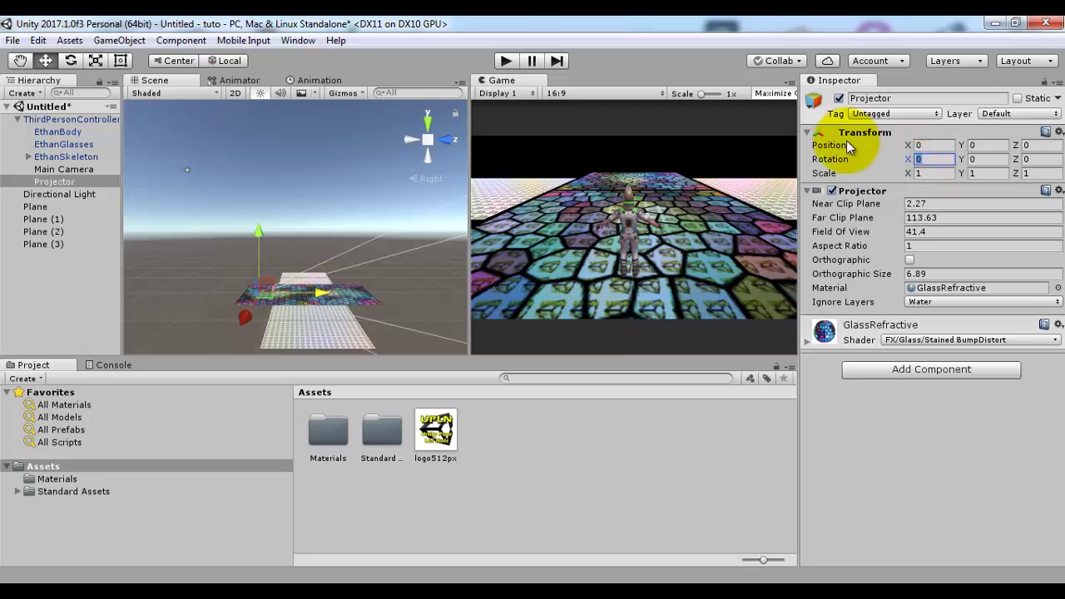
type("90")
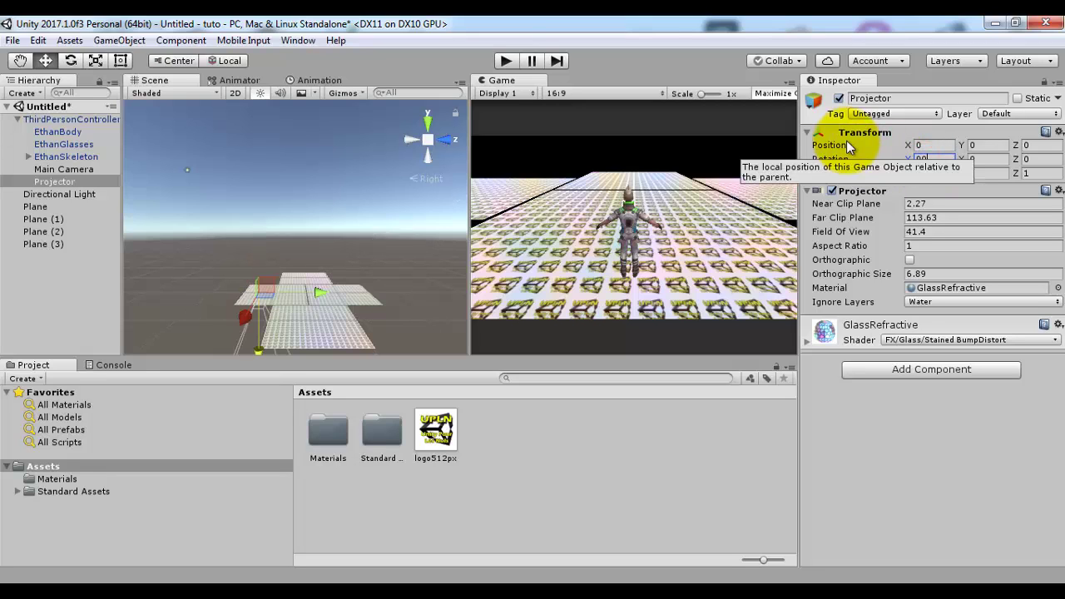
double_click(46, 181)
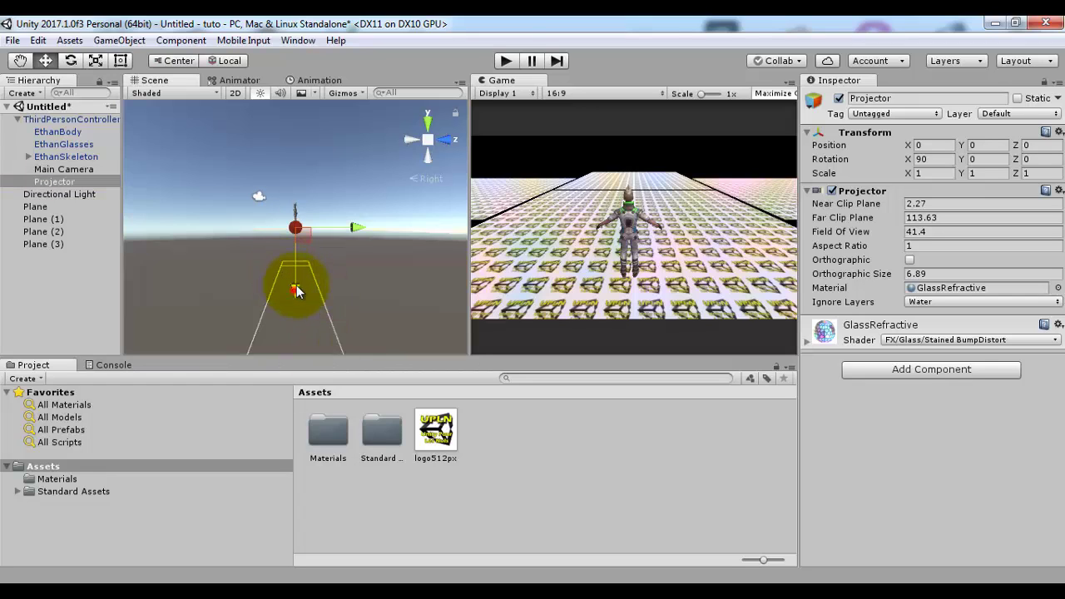
- Lift the Projector to Y 4.45 above the character and drag Field Of View down to 5.56
left_click_drag(296, 284, 309, 220)
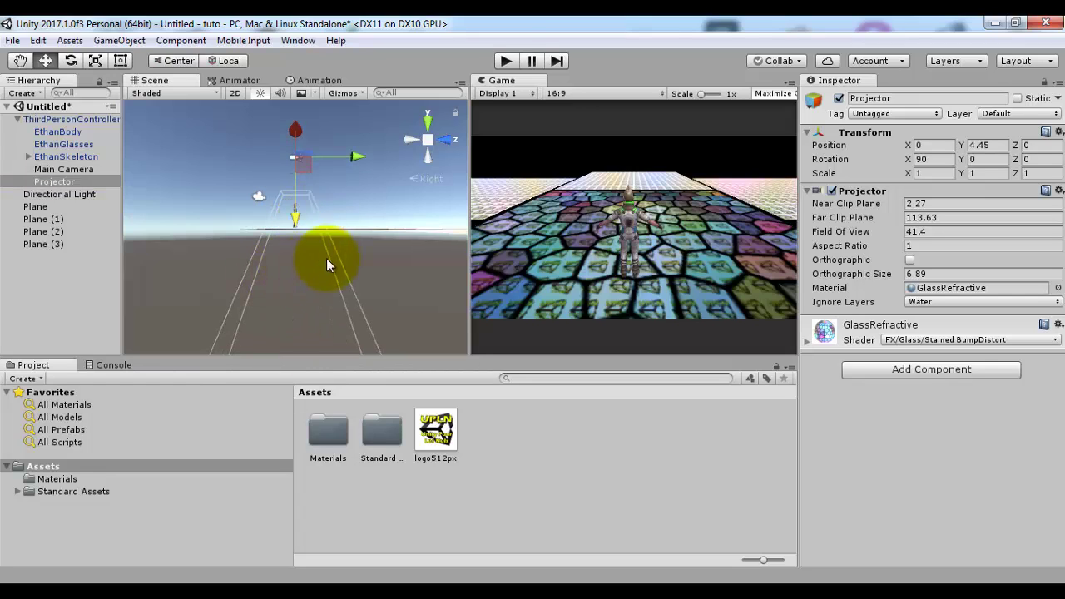
middle_click_drag(328, 350, 323, 161)
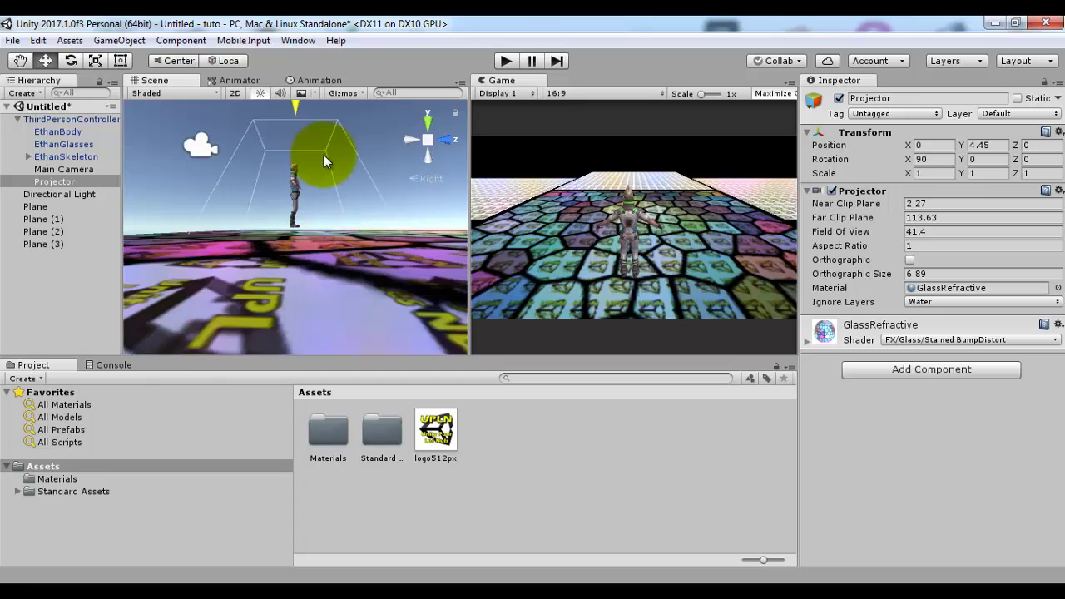
left_click(897, 243)
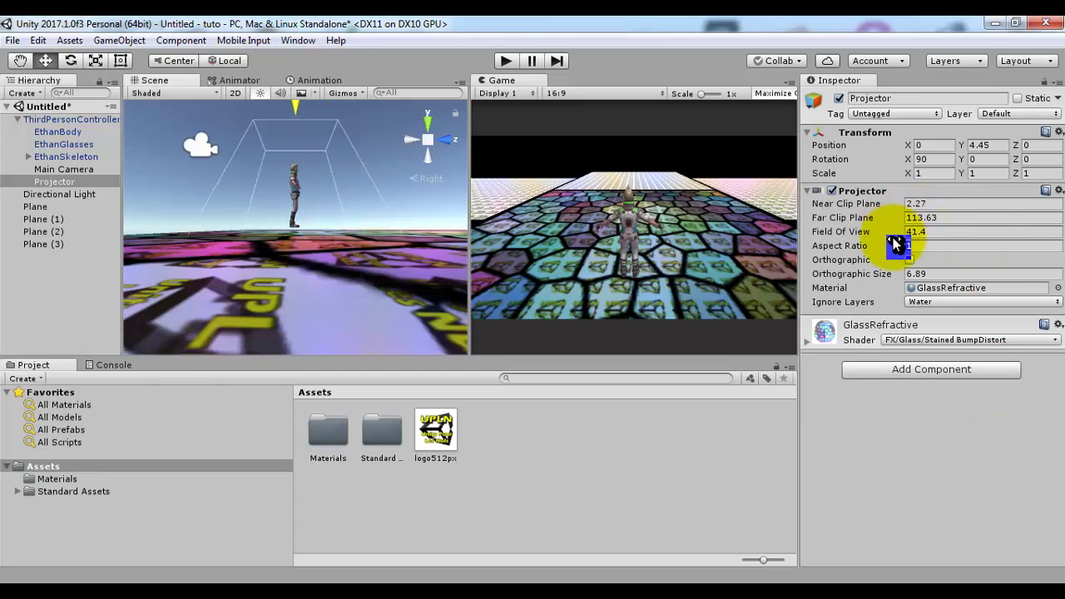
left_click_drag(902, 241, 947, 245)
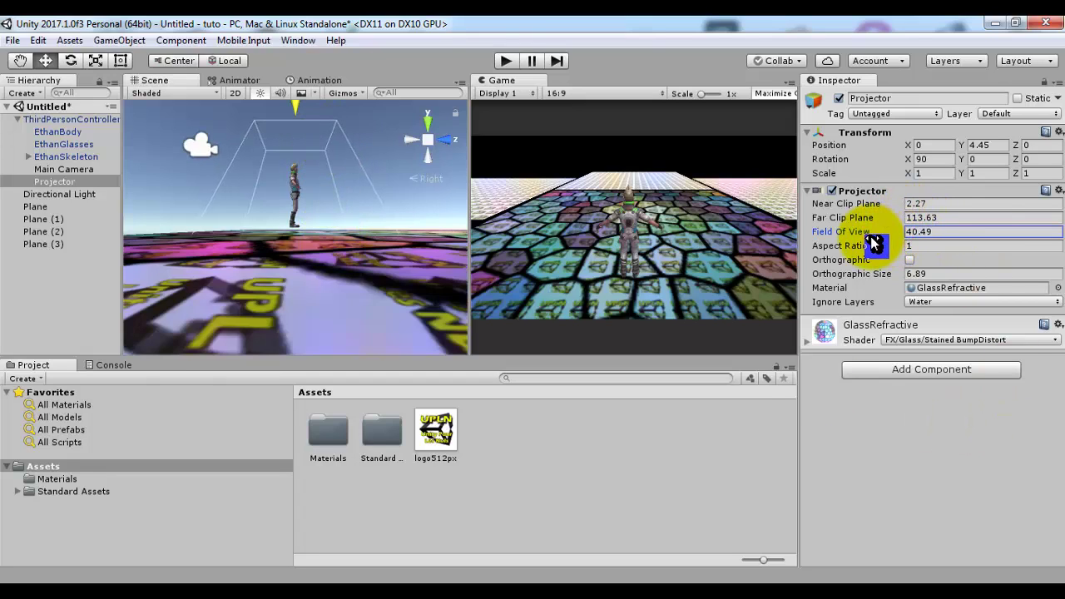
left_click_drag(764, 262, 480, 272)
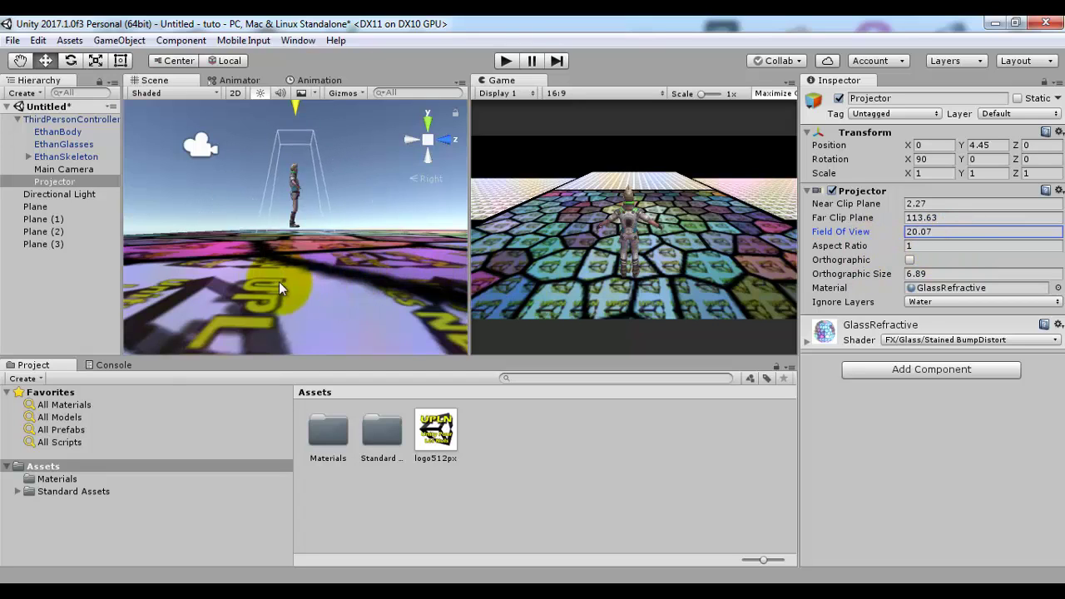
left_click_drag(25, 301, 1032, 301)
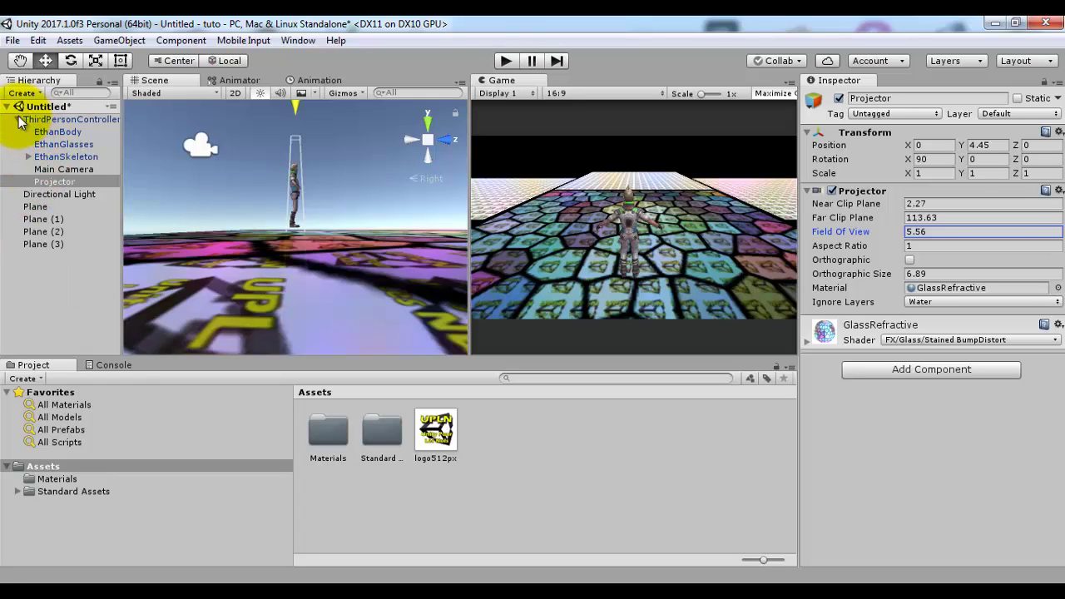
- Angle the view down onto the tiled floor and start a play-test
scroll(375, 233, "down", 3)
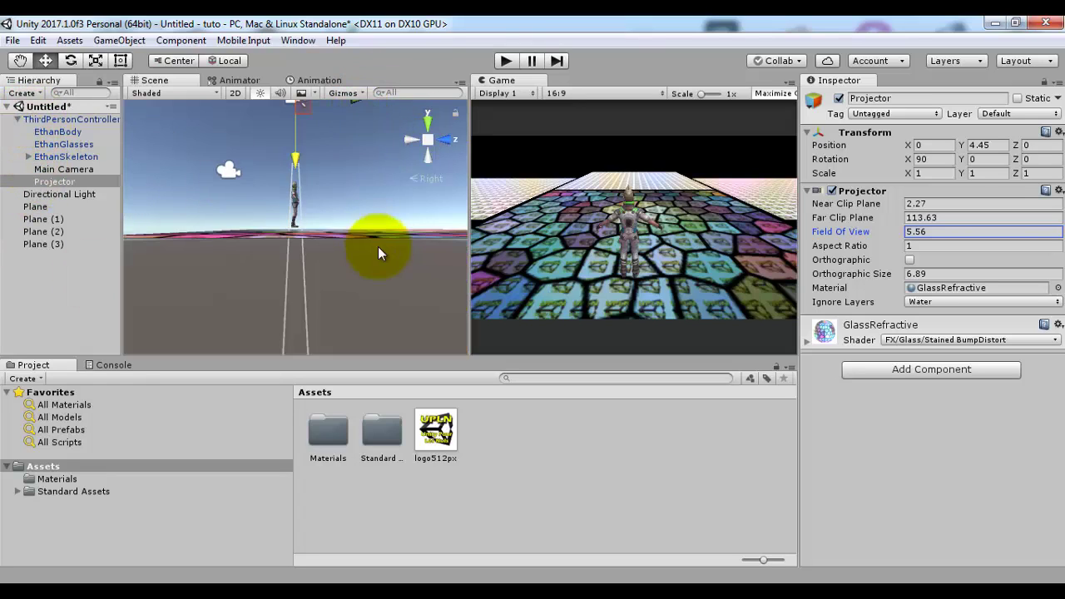
left_click_drag(387, 208, 349, 278, "alt")
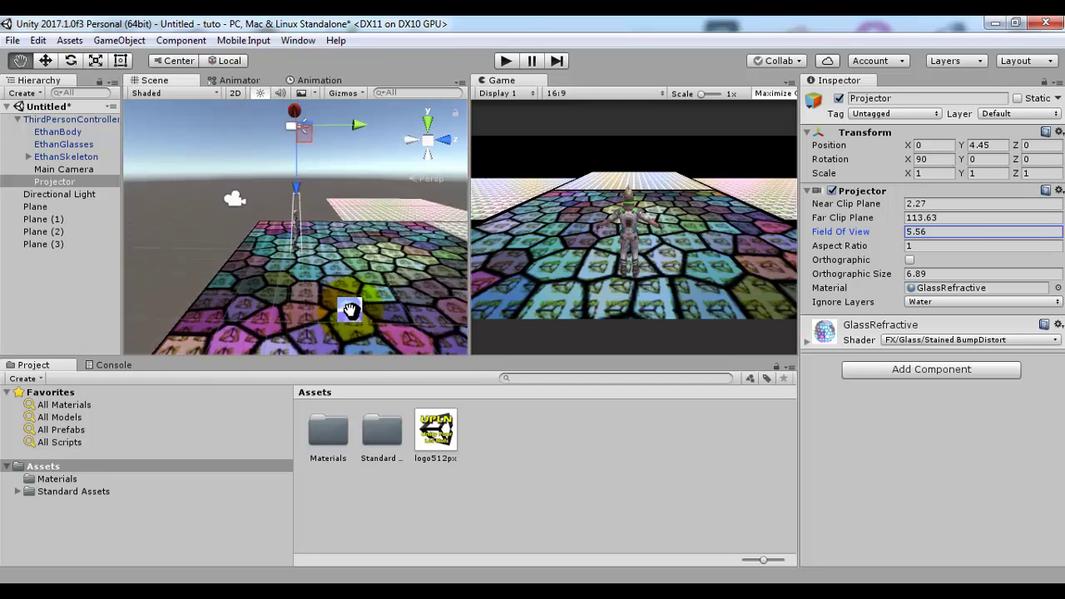
left_click(507, 61)
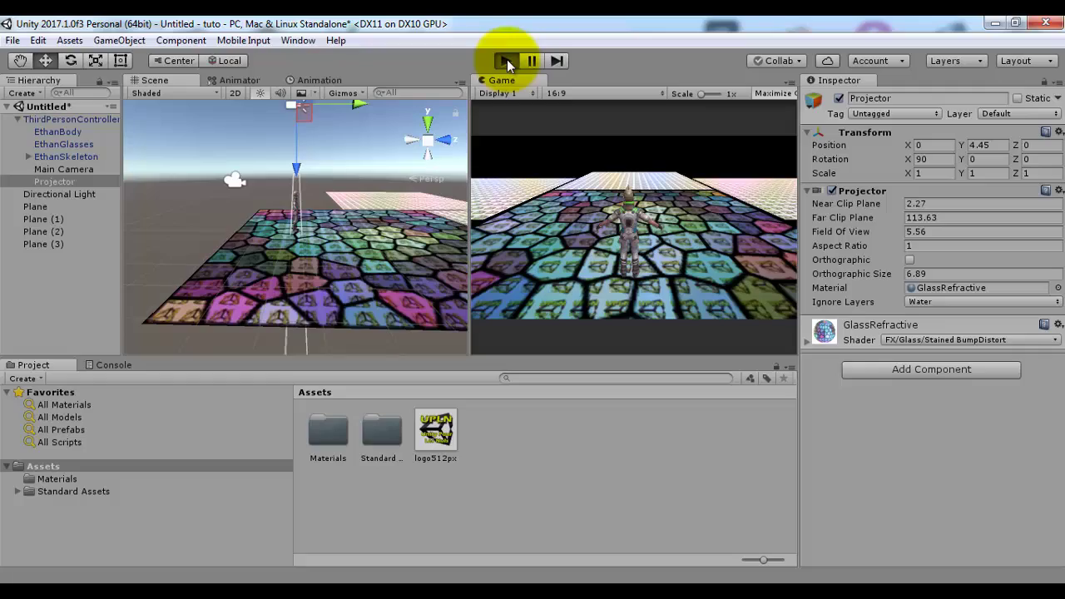
key("Up")
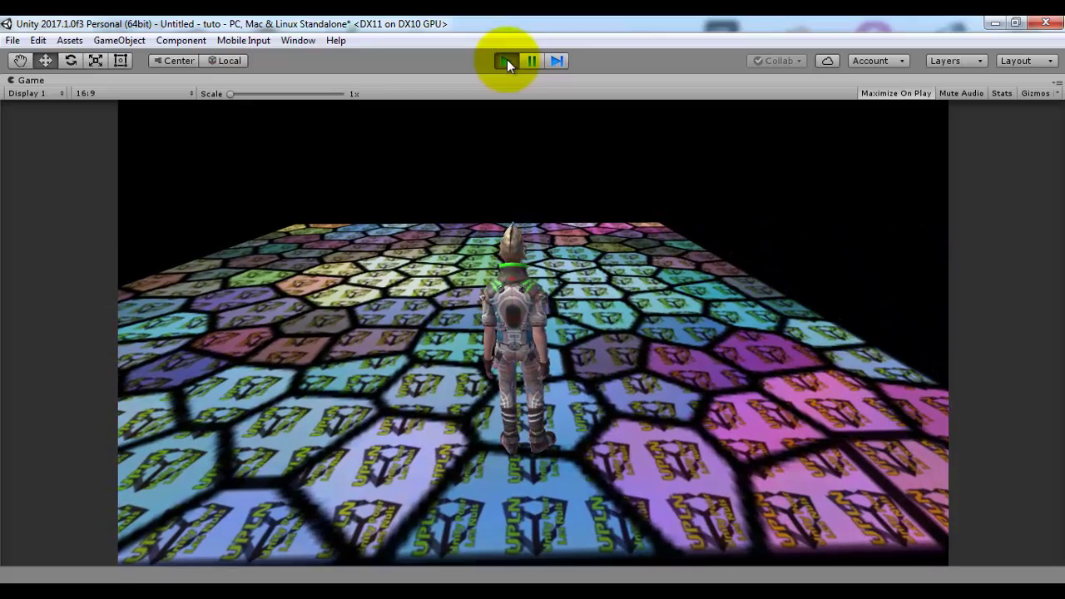
left_click(507, 61)
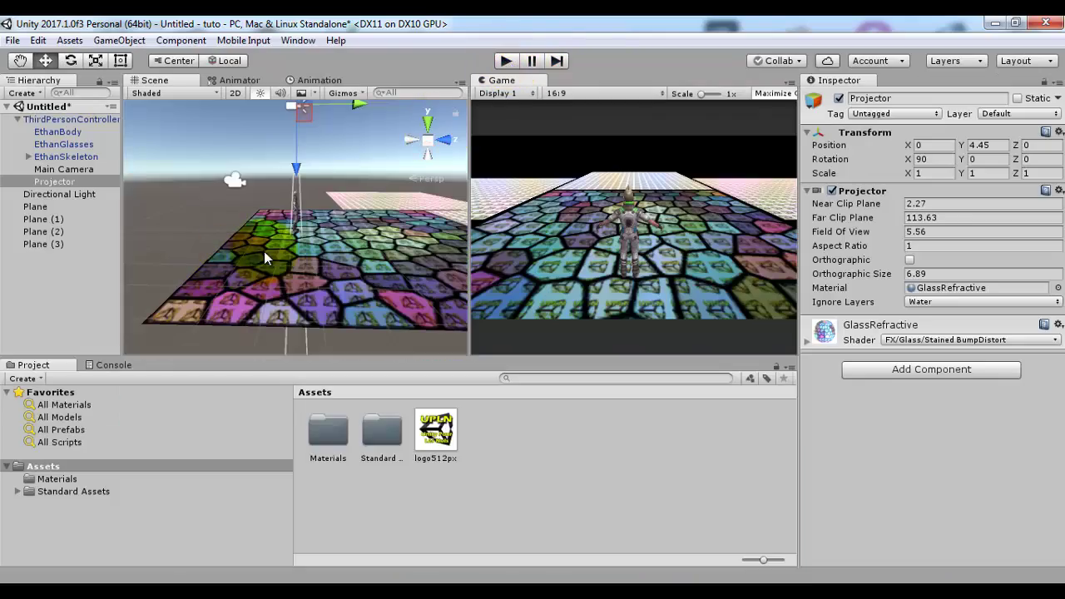
- From a front view, set Near Clip 2.83, Far Clip 180.8 and Field of View 1.2, then play
scroll(313, 268, "up", 3)
scroll(358, 173, "up", 3)
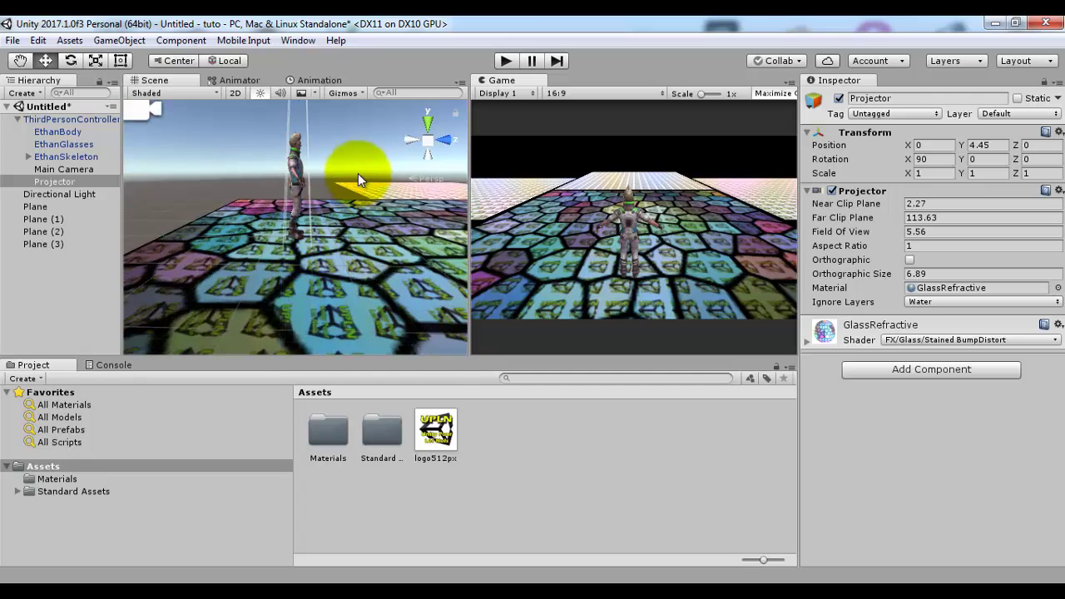
left_click(443, 143)
type("2.77")
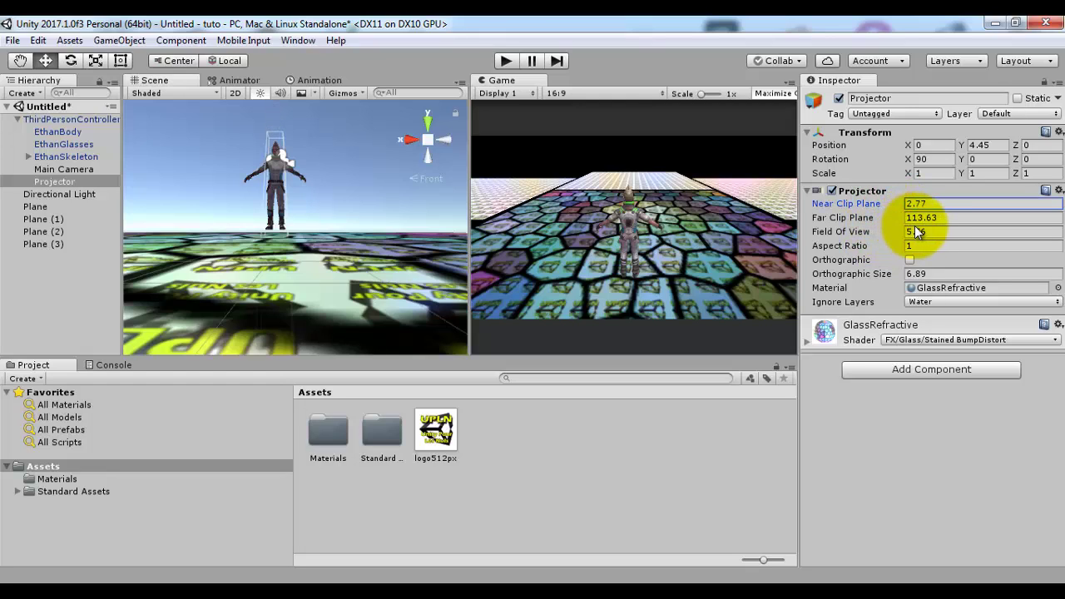
left_click_drag(917, 231, 897, 240)
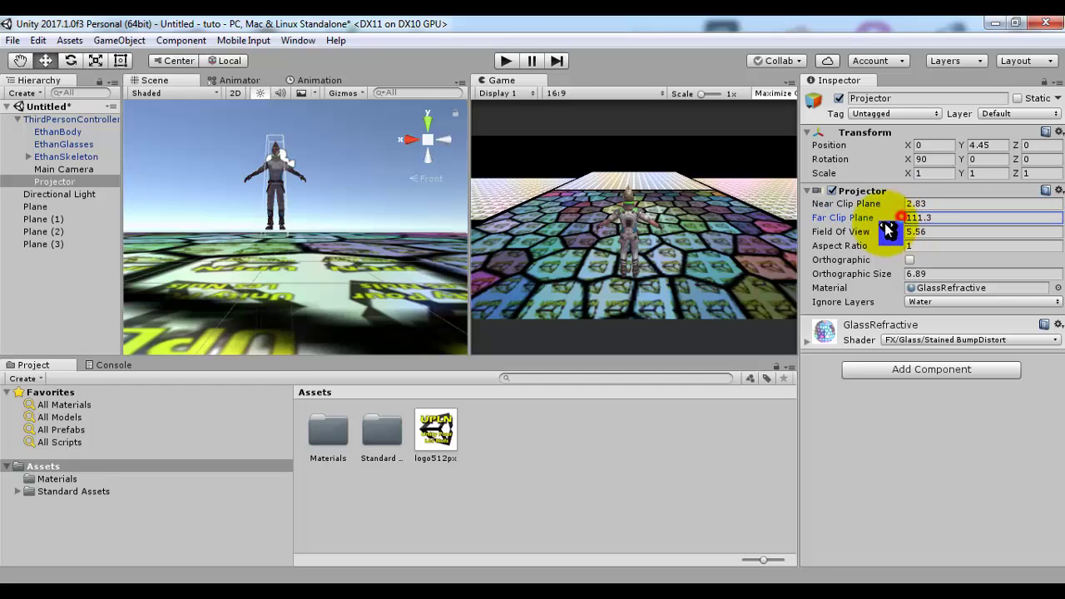
left_click_drag(770, 229, 579, 271)
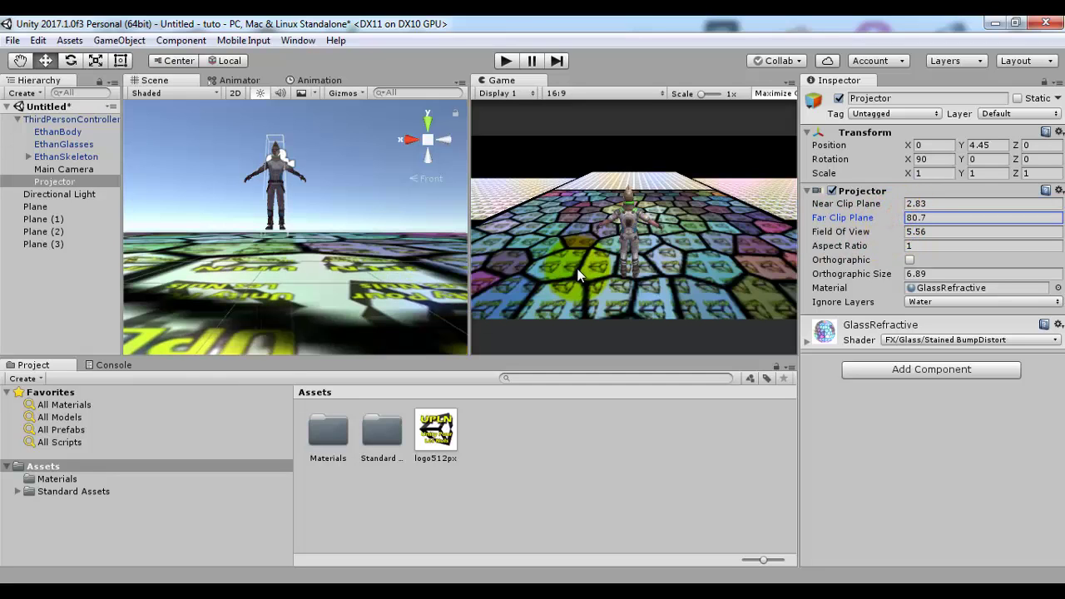
left_click_drag(774, 290, 896, 261)
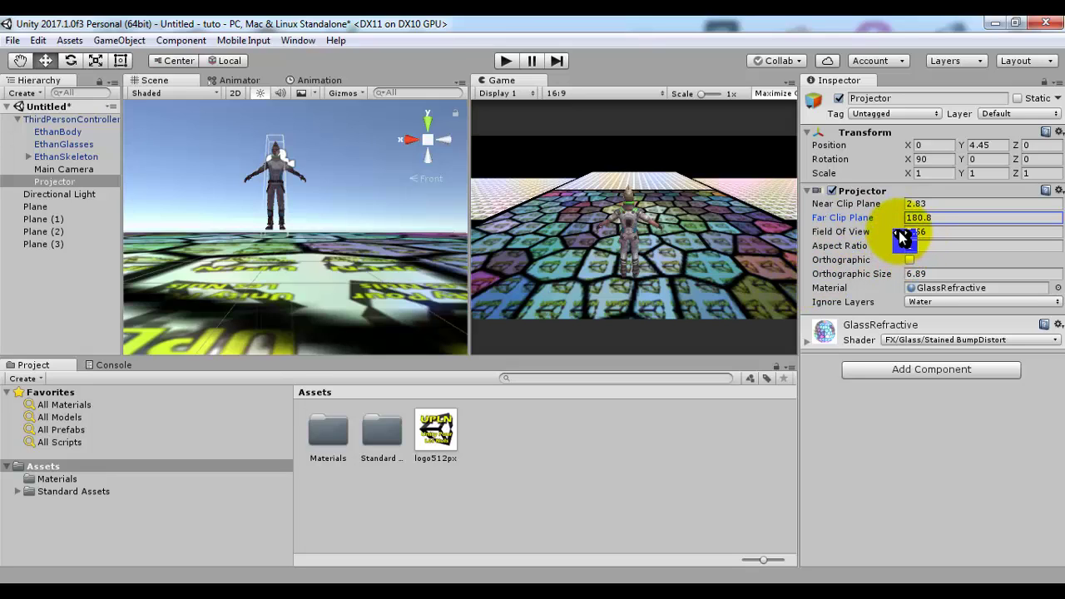
left_click_drag(899, 237, 887, 239)
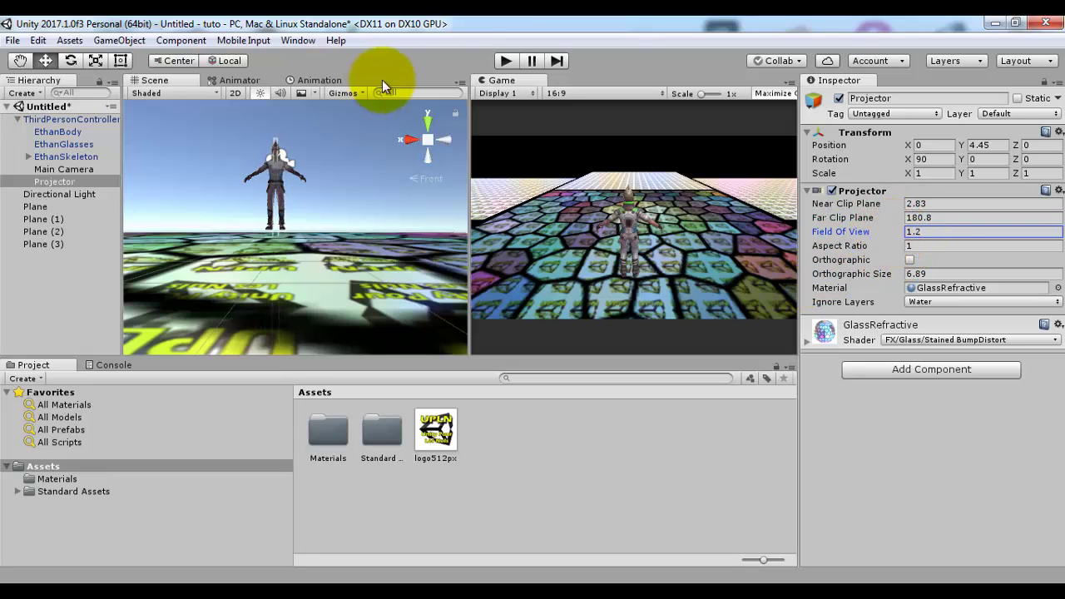
left_click(505, 59)
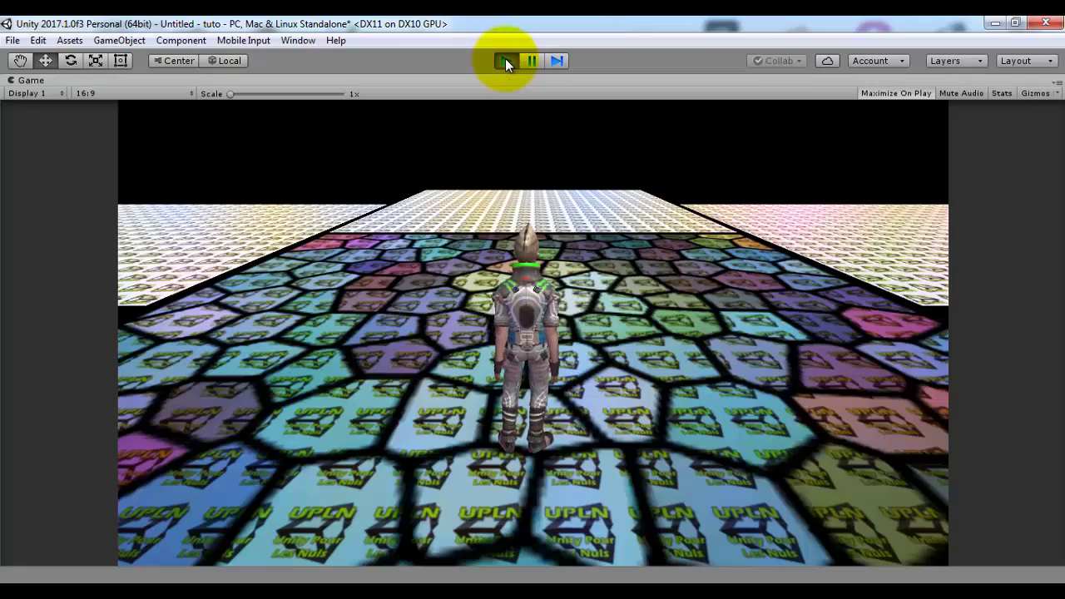
key("w")
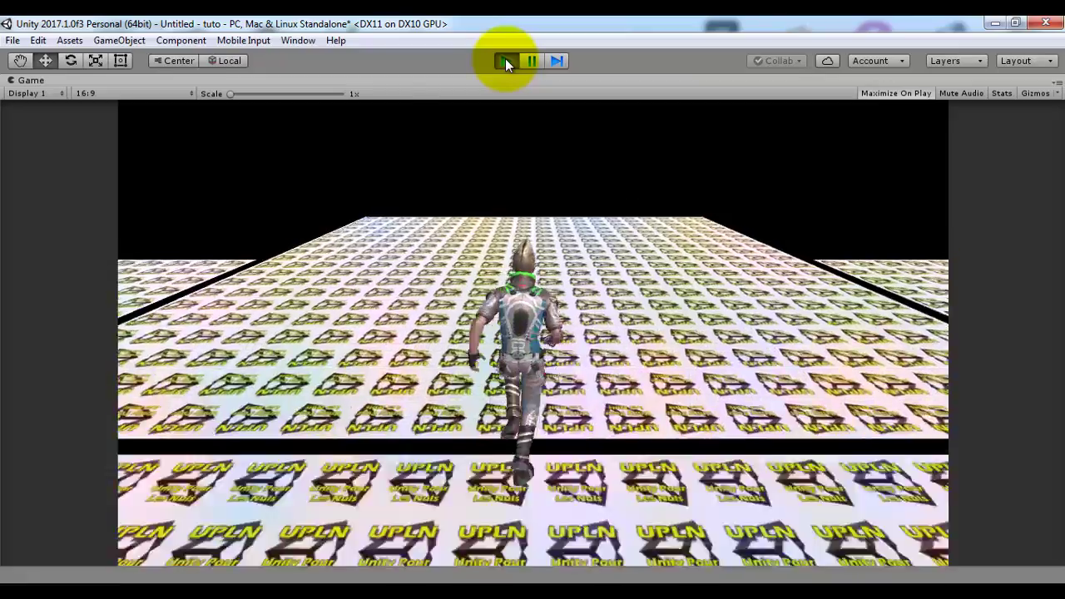
key("d")
key("a")
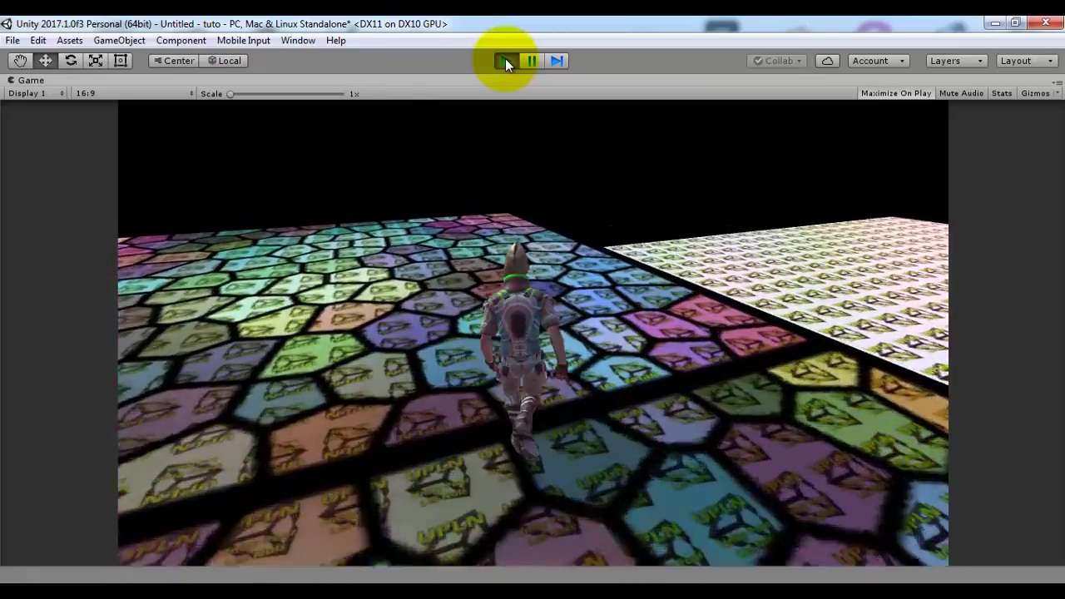
key("a")
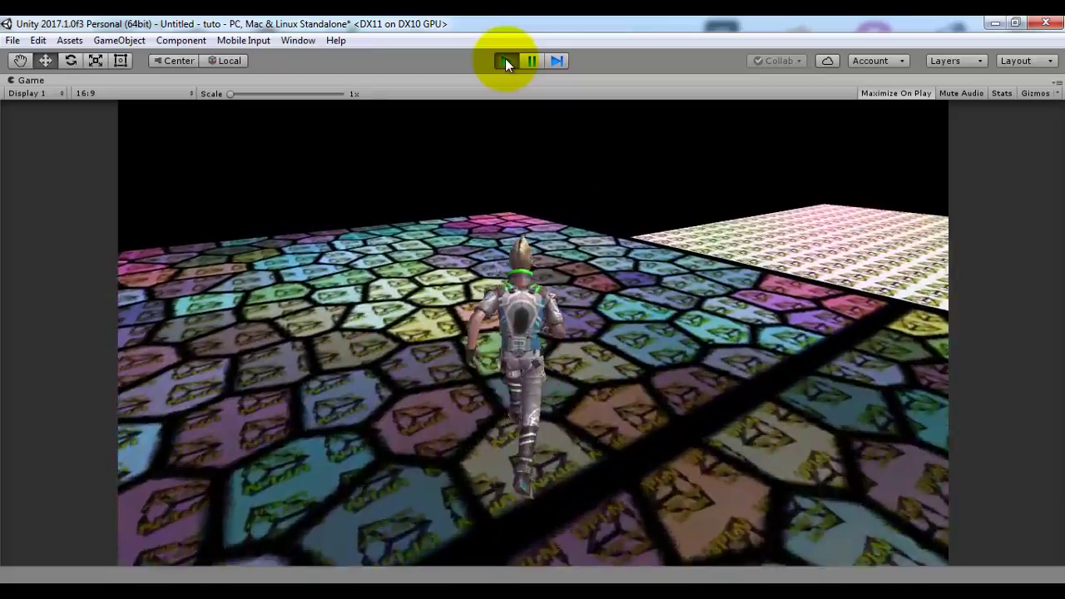
key("a")
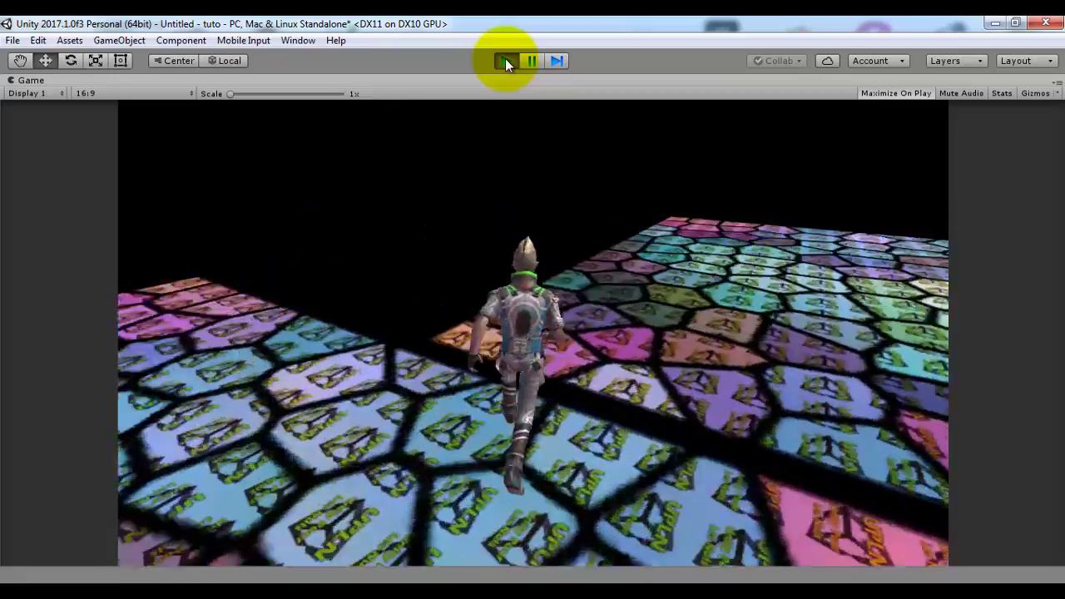
key("a")
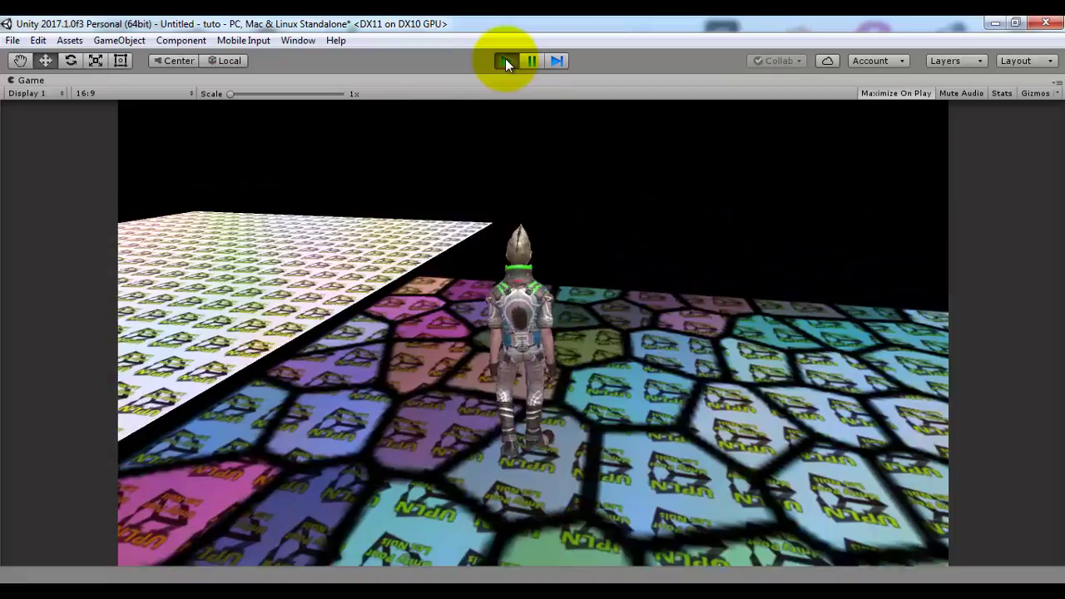
left_click(505, 60)
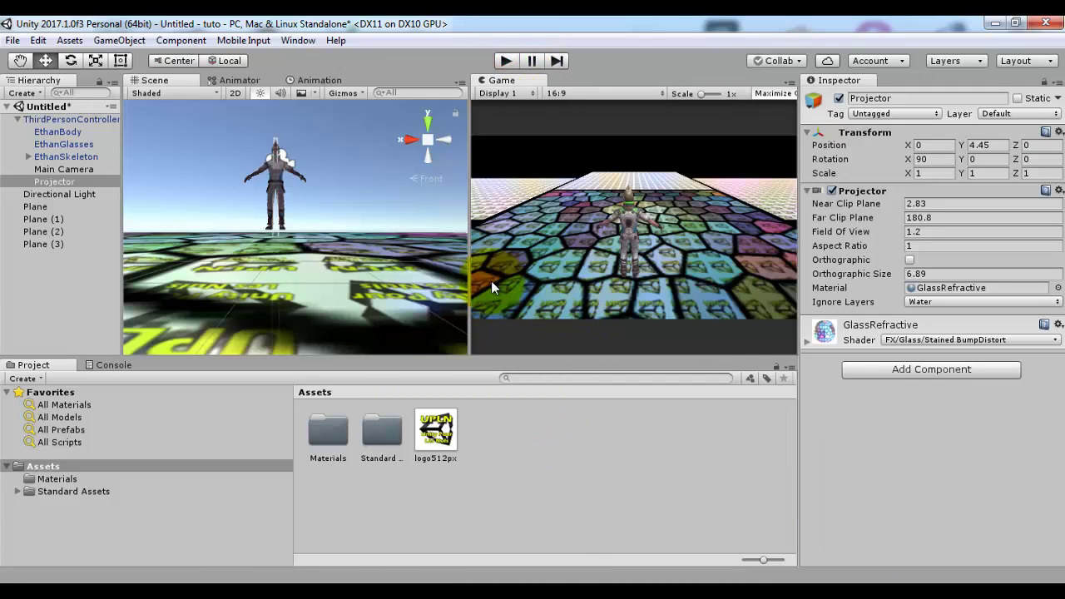
- Try the logo512px and ToonLitOutline materials on the Projector
left_click(1058, 288)
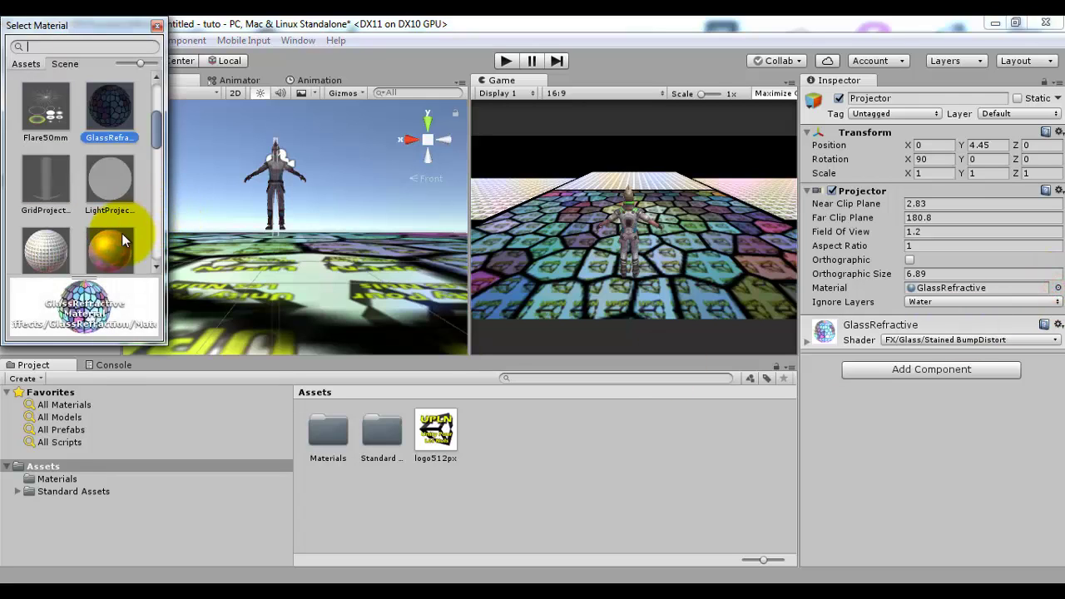
left_click(52, 239)
scroll(75, 192, "down", 5)
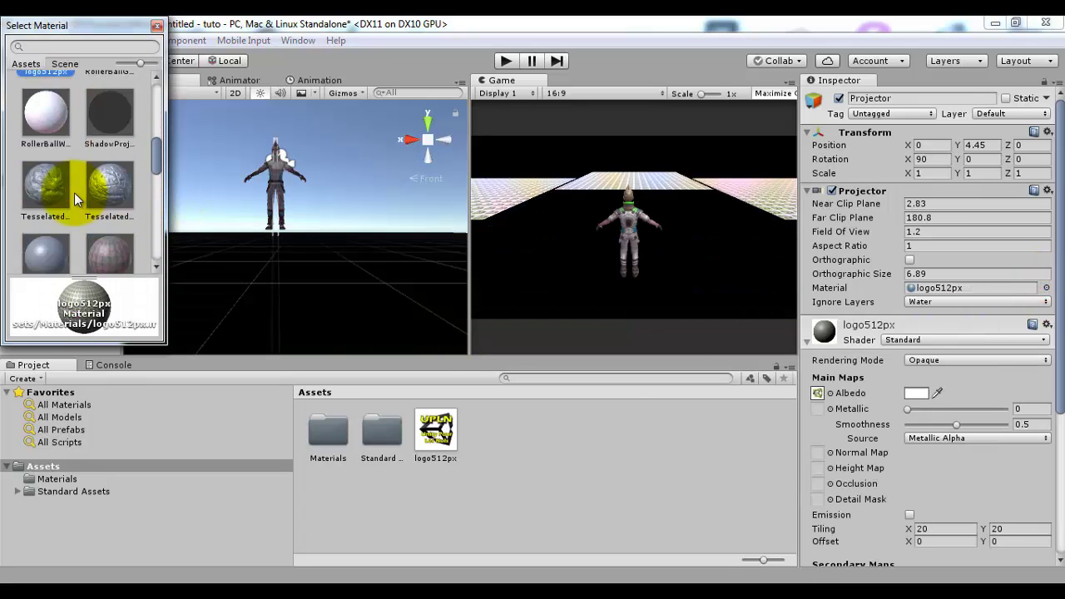
scroll(74, 192, "down", 3)
scroll(75, 192, "down", 3)
scroll(78, 190, "down", 2)
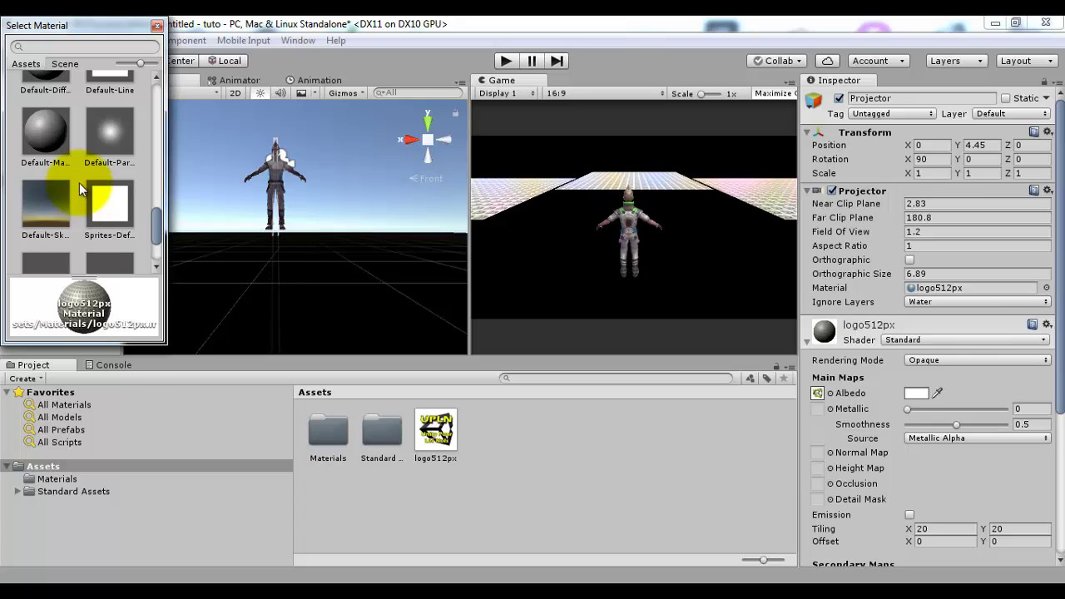
scroll(90, 142, "down", 3)
scroll(97, 171, "down", 3)
left_click(109, 149)
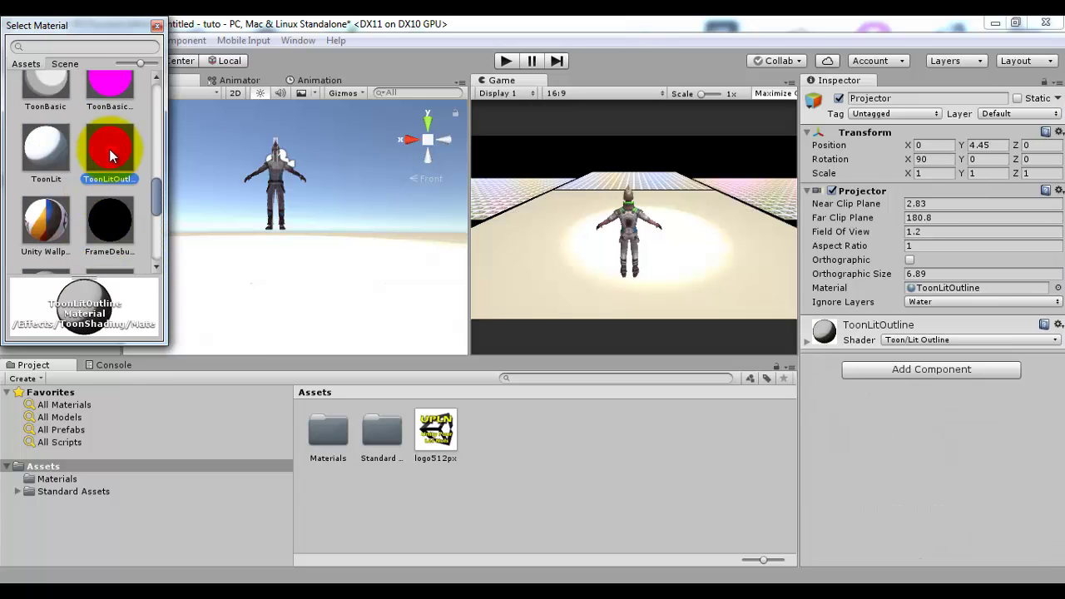
- Try ToonLit, ToonBasic and the photoshop texture, then settle on SpatialMappingWireframe
left_click(62, 173)
left_click(40, 77)
scroll(84, 209, "up", 1)
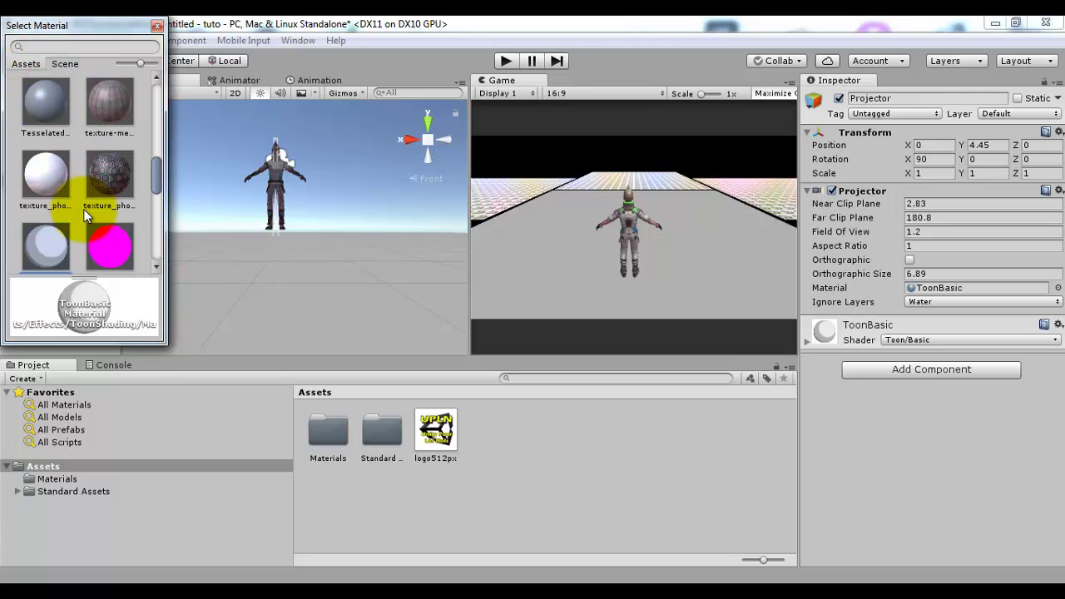
left_click(46, 175)
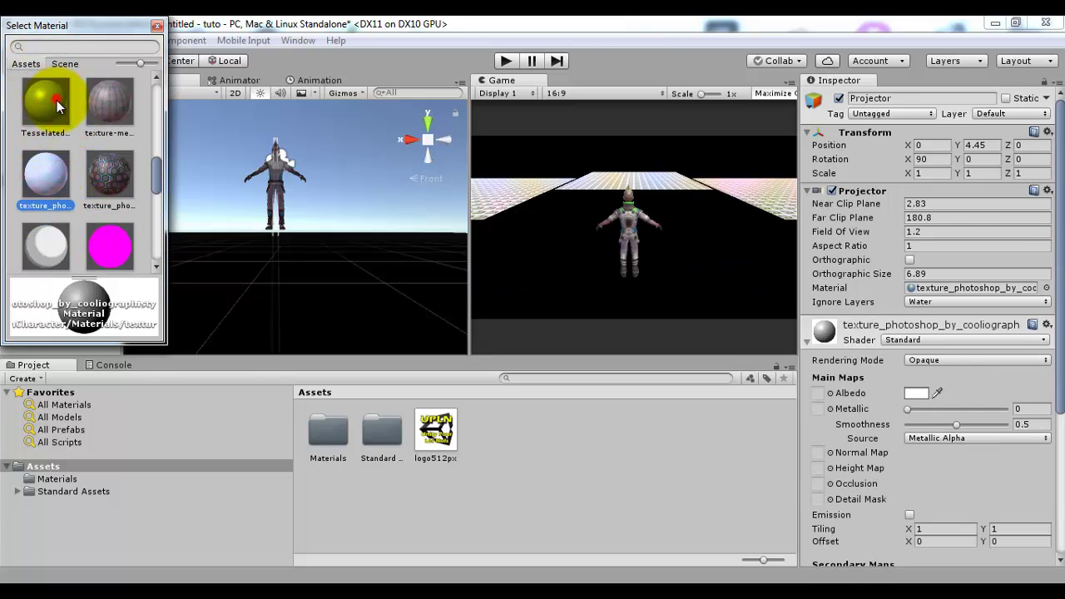
scroll(57, 105, "down", 5)
left_click(45, 96)
left_click(52, 225)
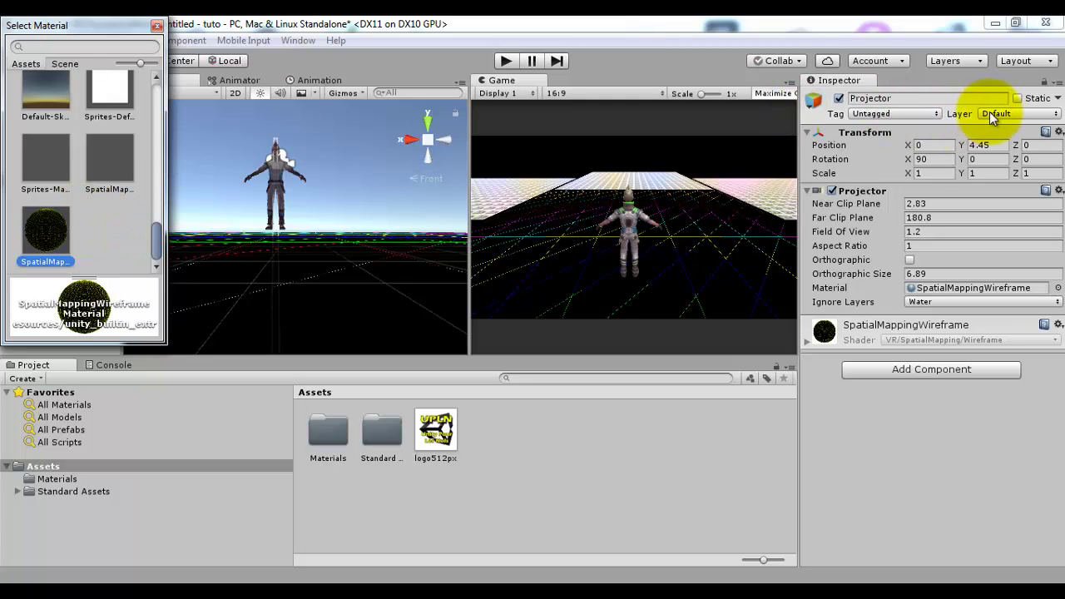
left_click(156, 28)
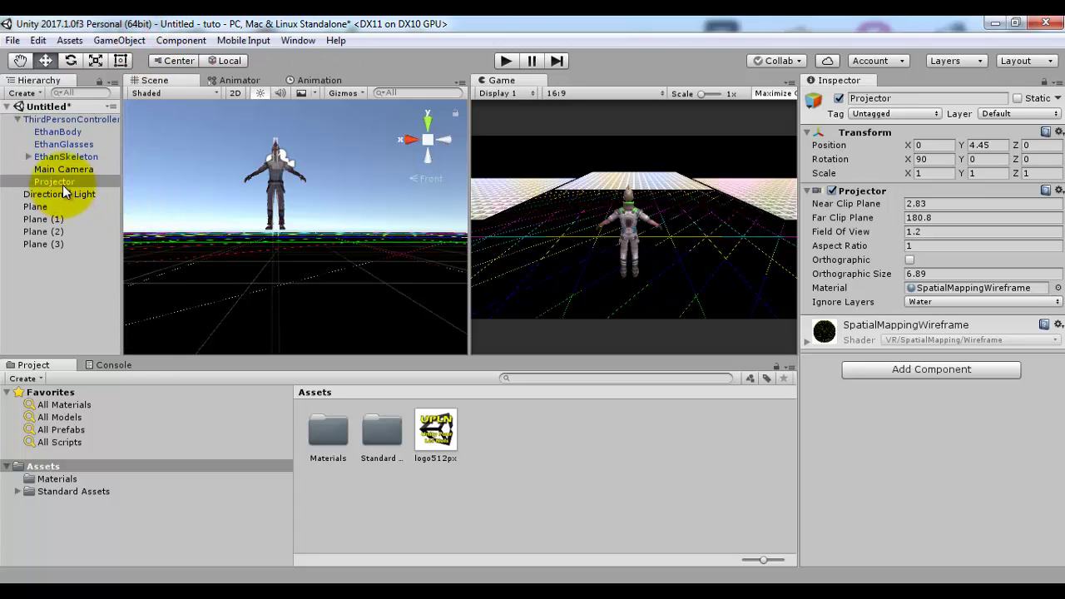
- Switch ThirdPersonController and its children from Water to the Default layer, then start play mode
left_click(84, 122)
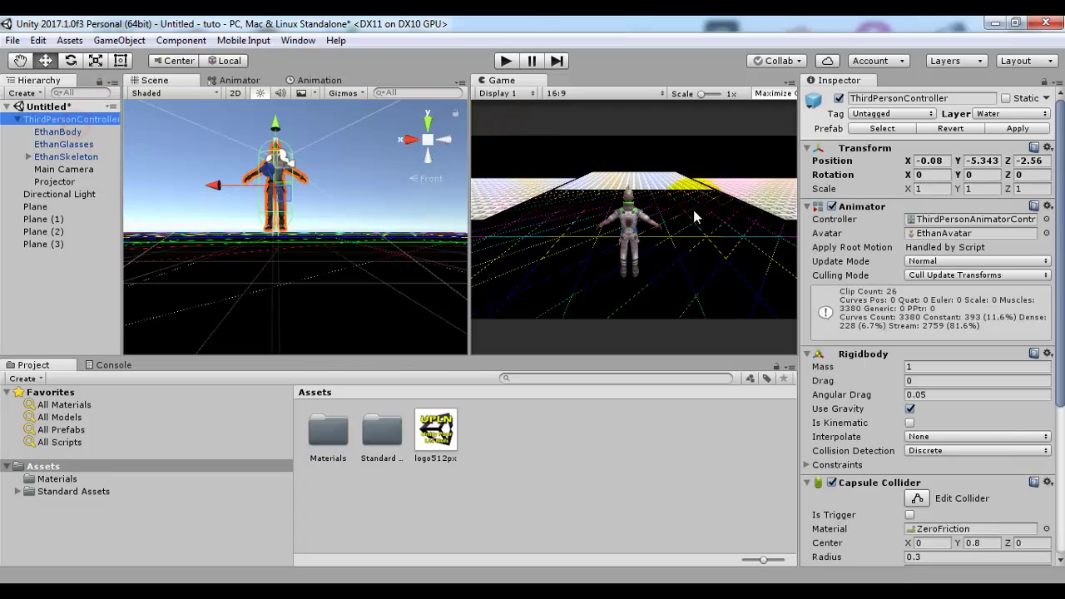
left_click(990, 121)
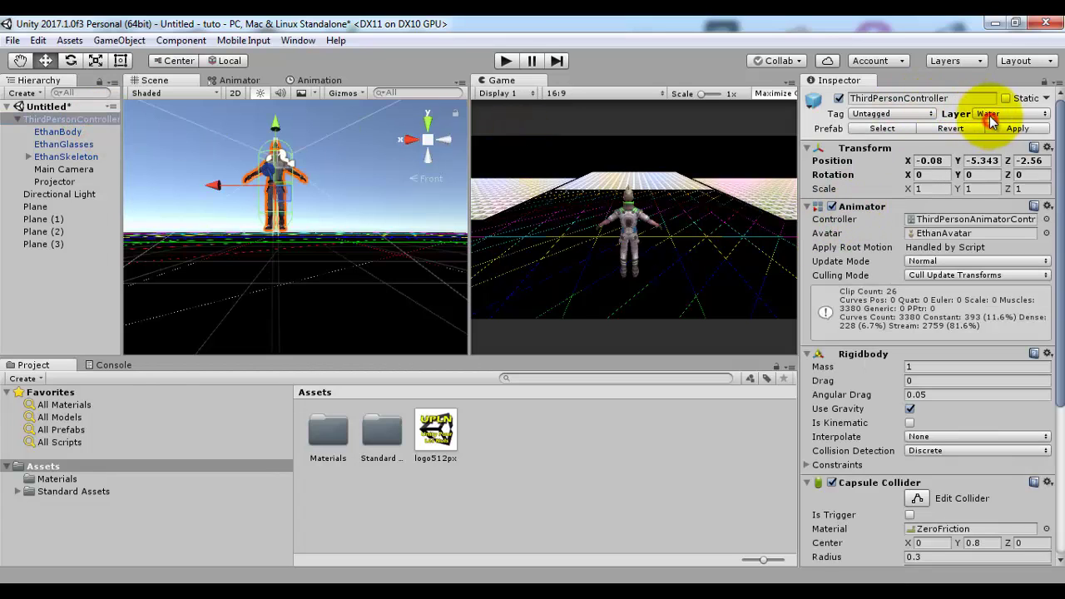
left_click(990, 115)
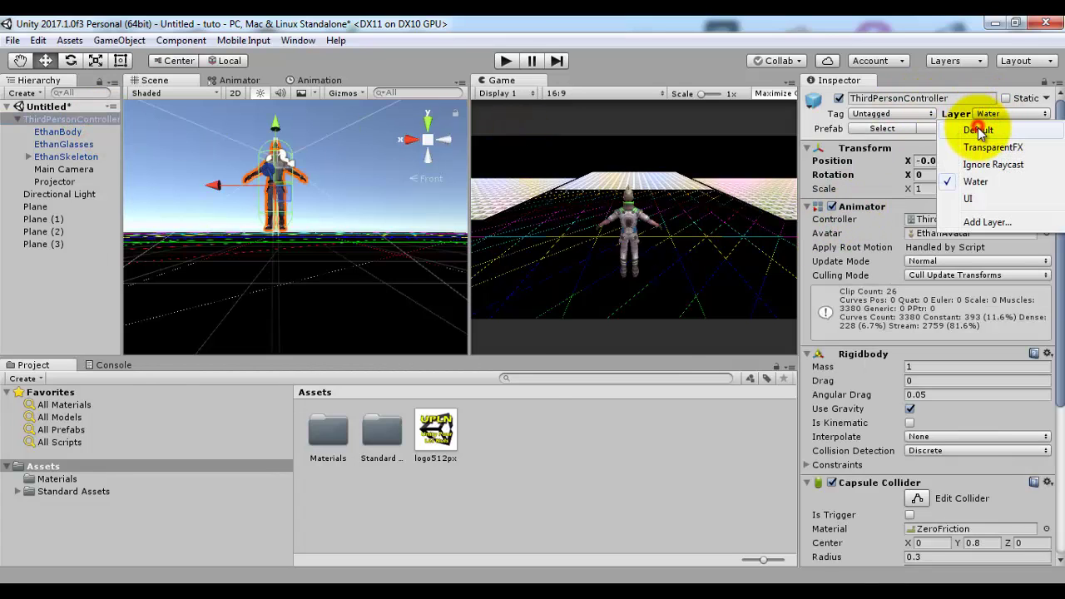
left_click(979, 131)
left_click(420, 334)
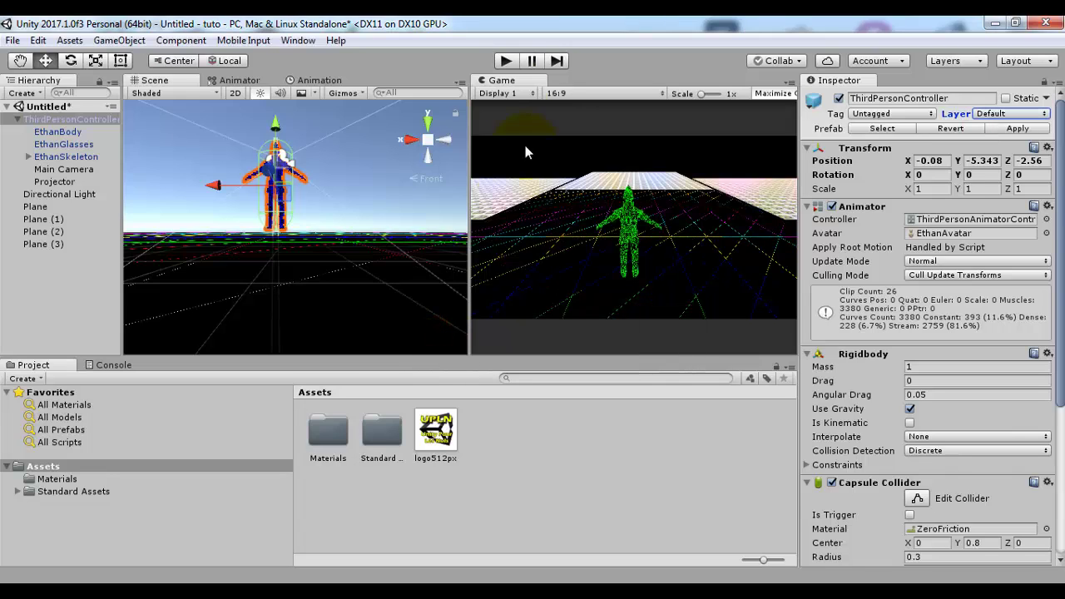
left_click(513, 63)
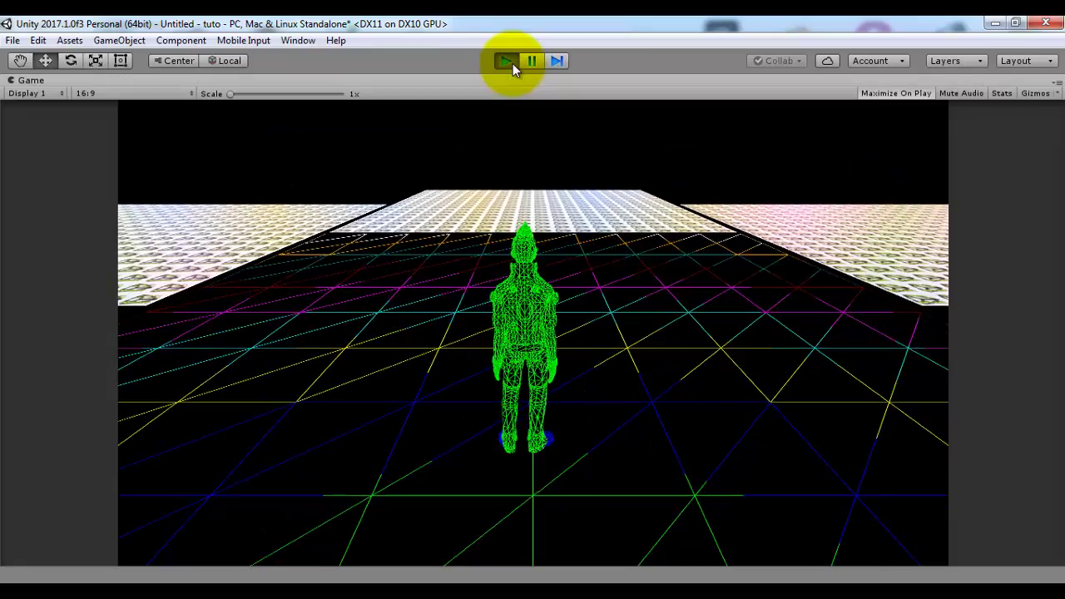
- Walk the character with S, D and W, jump with Space, then stop the game
key("s")
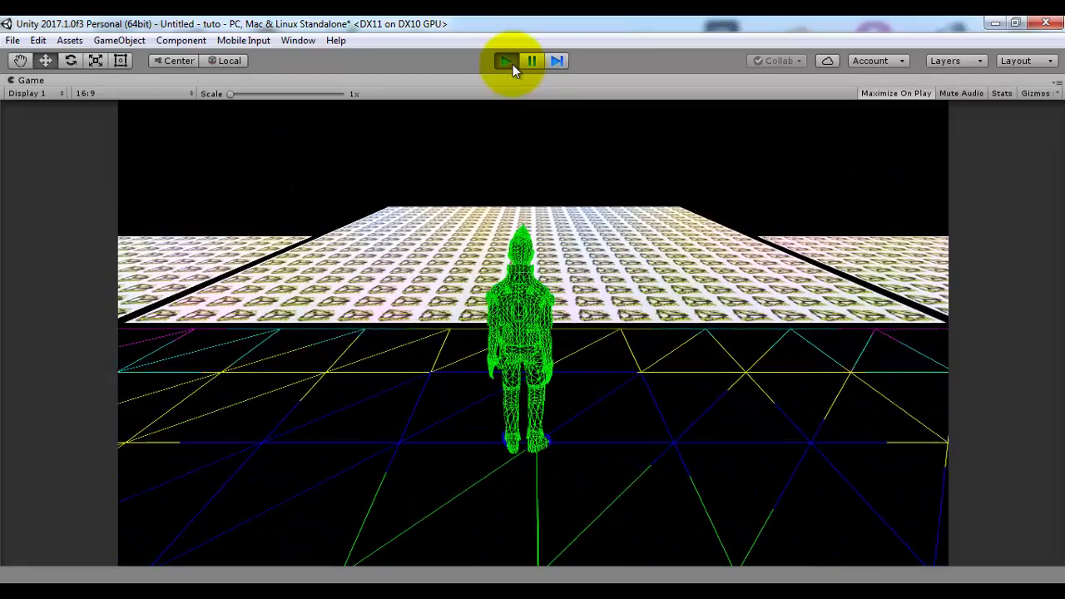
key("d")
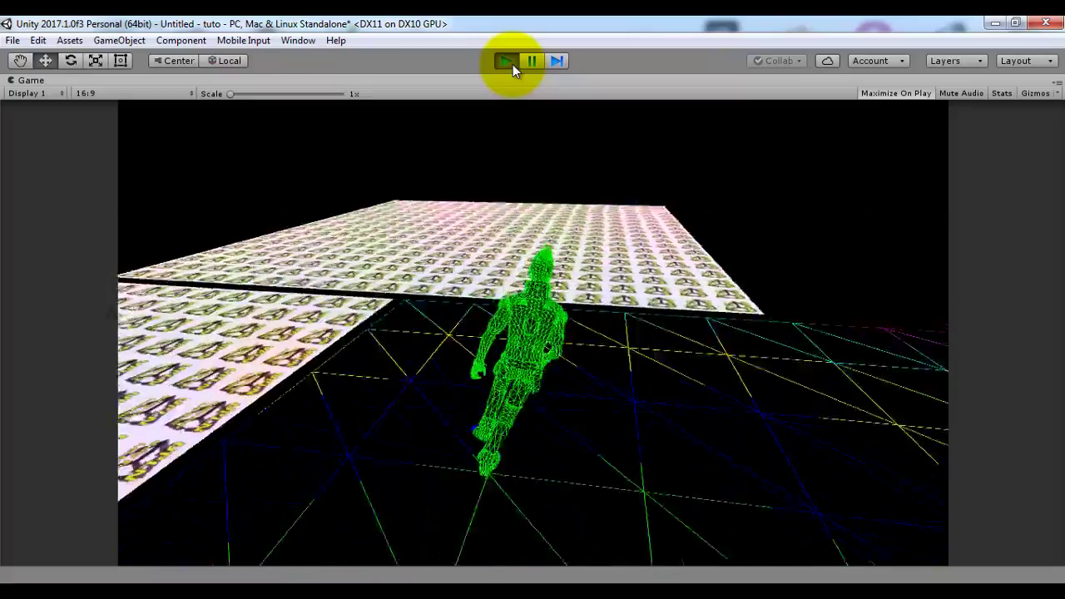
key("space")
key("w")
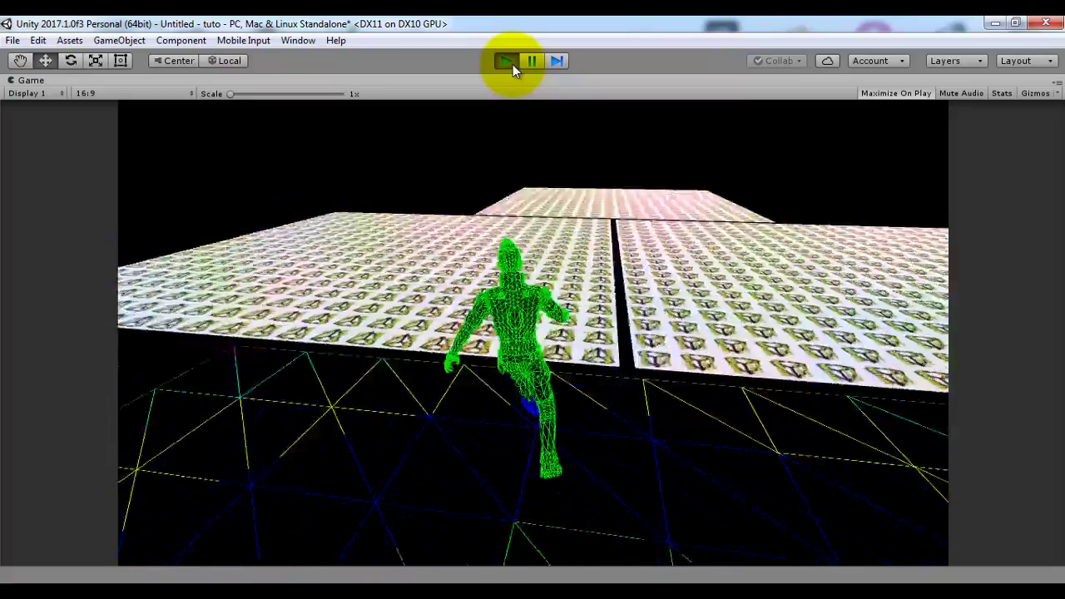
key("d")
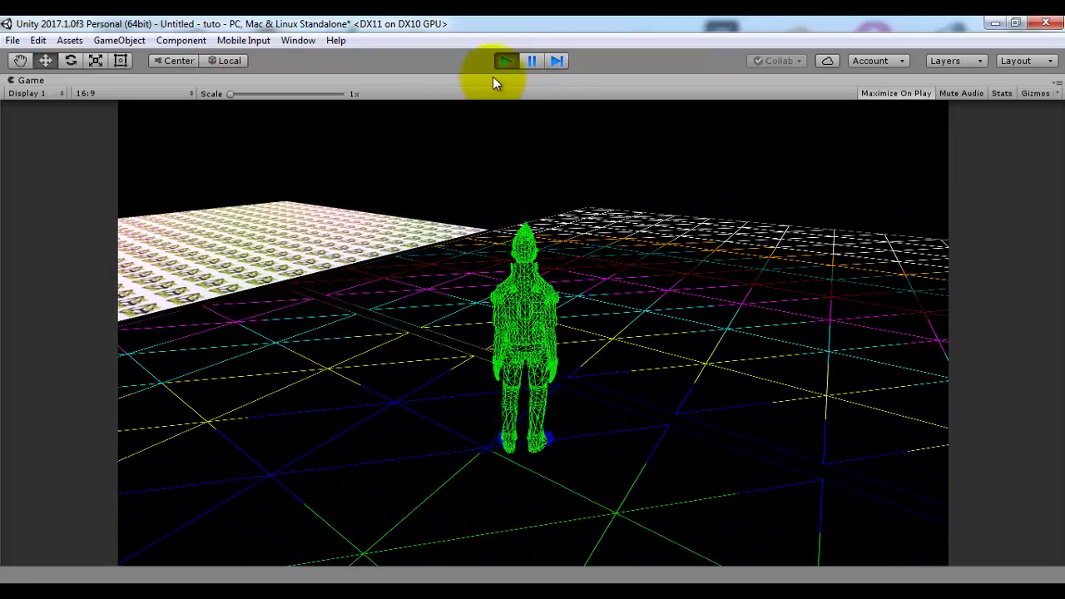
left_click(508, 61)
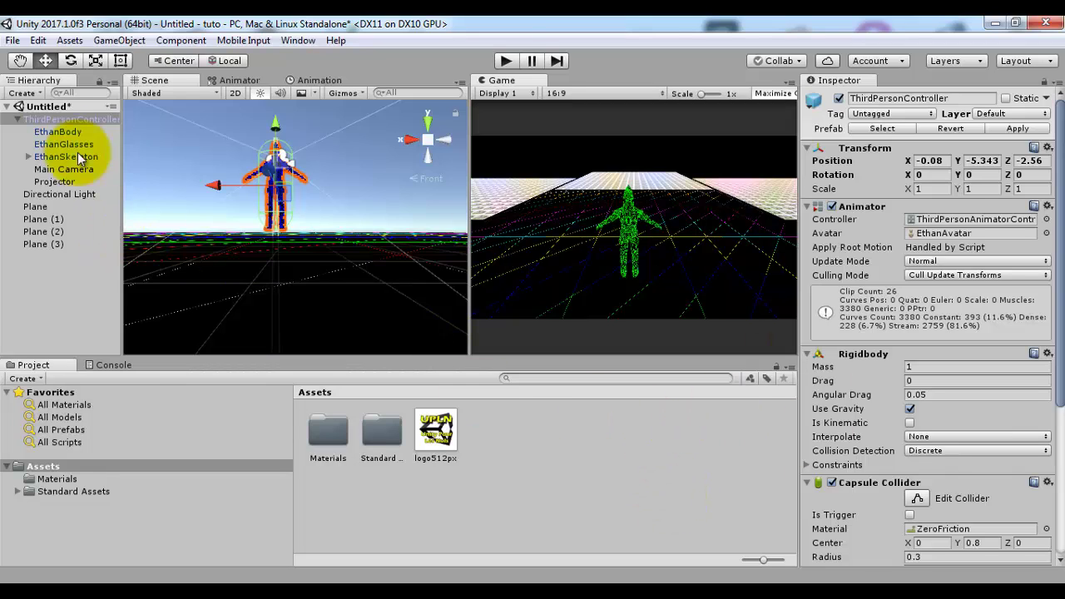
- Select the Projector and keep SpatialMappingWireframe as its material
scroll(949, 391, "down", 5)
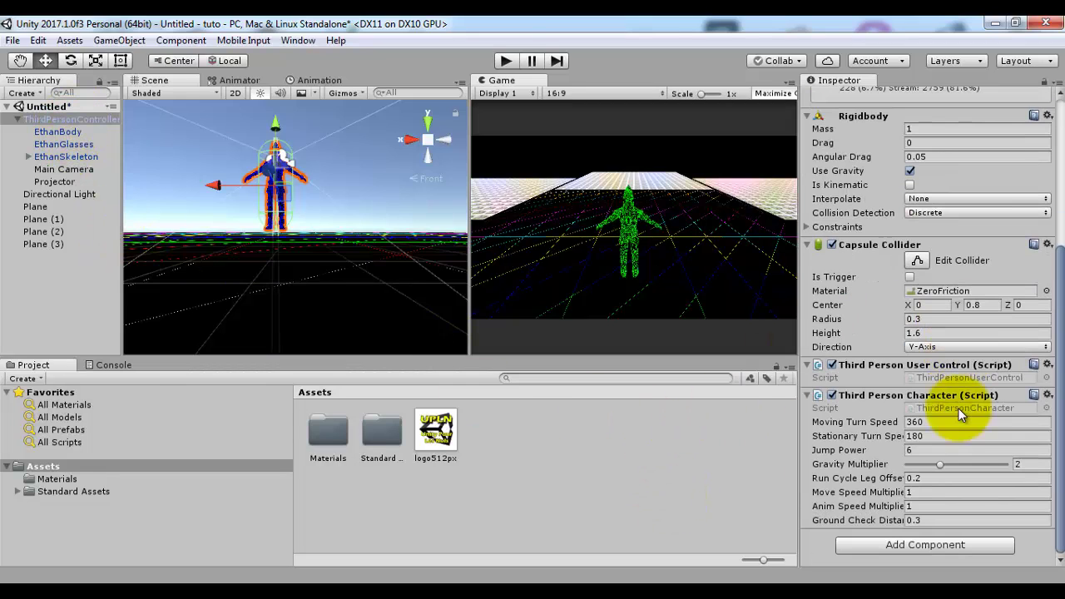
left_click(58, 192)
left_click(64, 183)
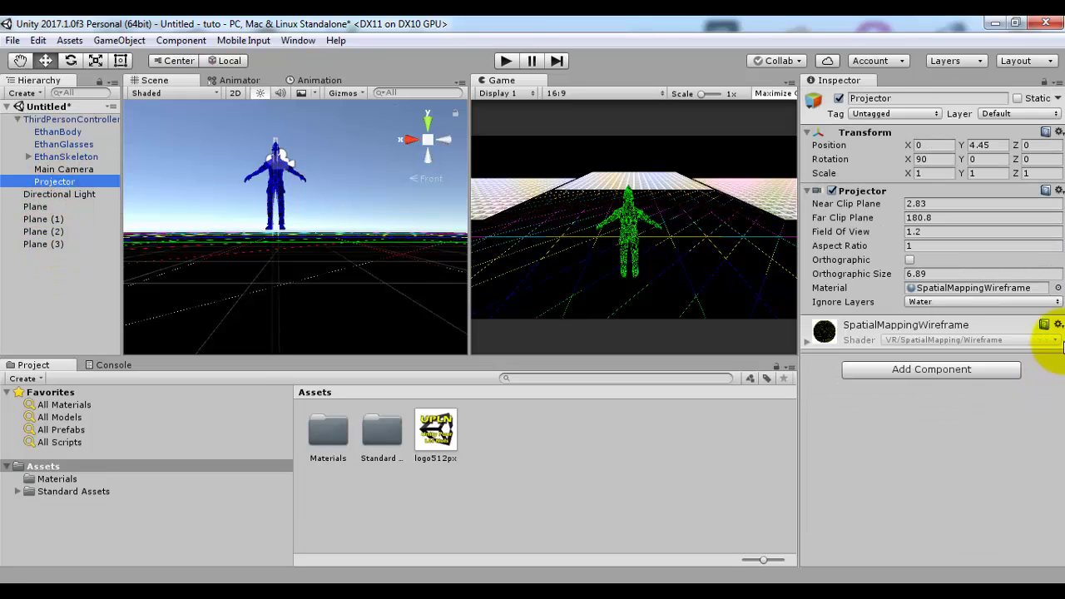
left_click(1057, 288)
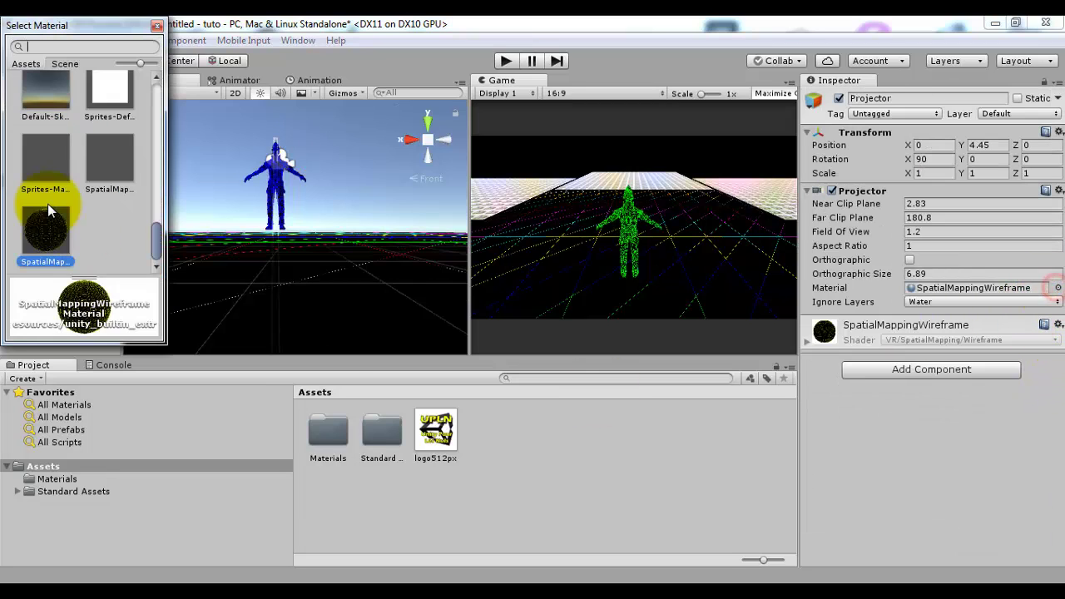
double_click(60, 208)
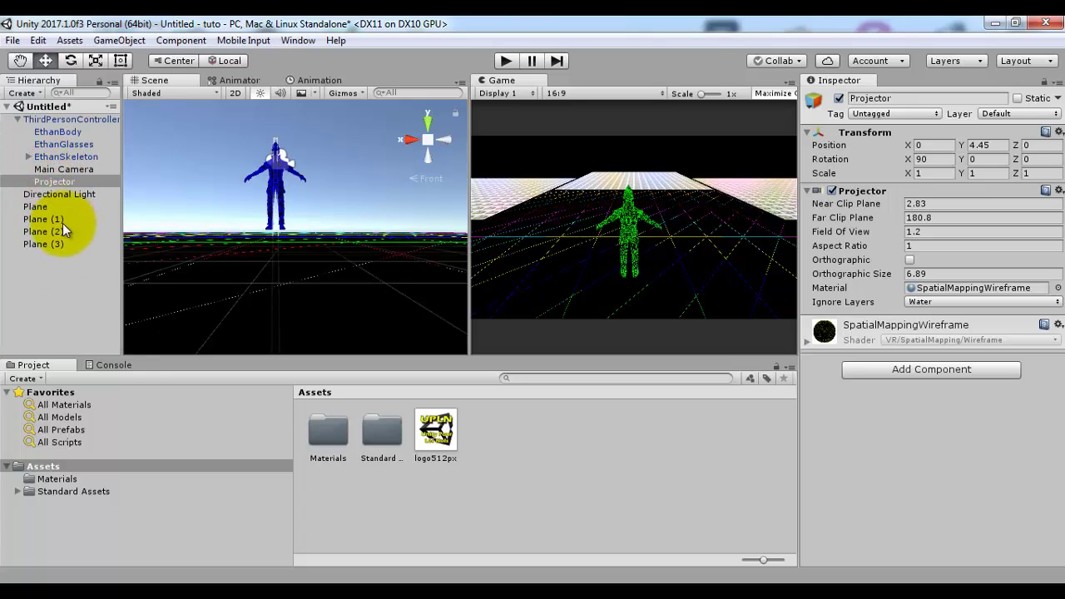
- Try a Tesselated material, then switch the Projector's material to ToonLitOutline
left_click(1057, 289)
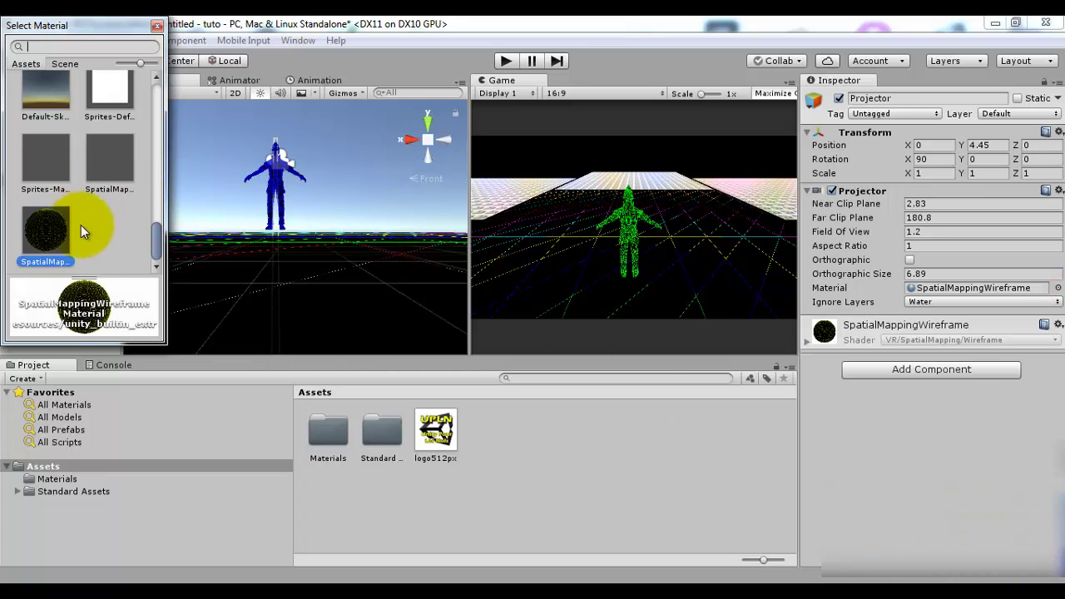
scroll(81, 225, "up", 3)
scroll(77, 223, "up", 3)
scroll(73, 223, "up", 3)
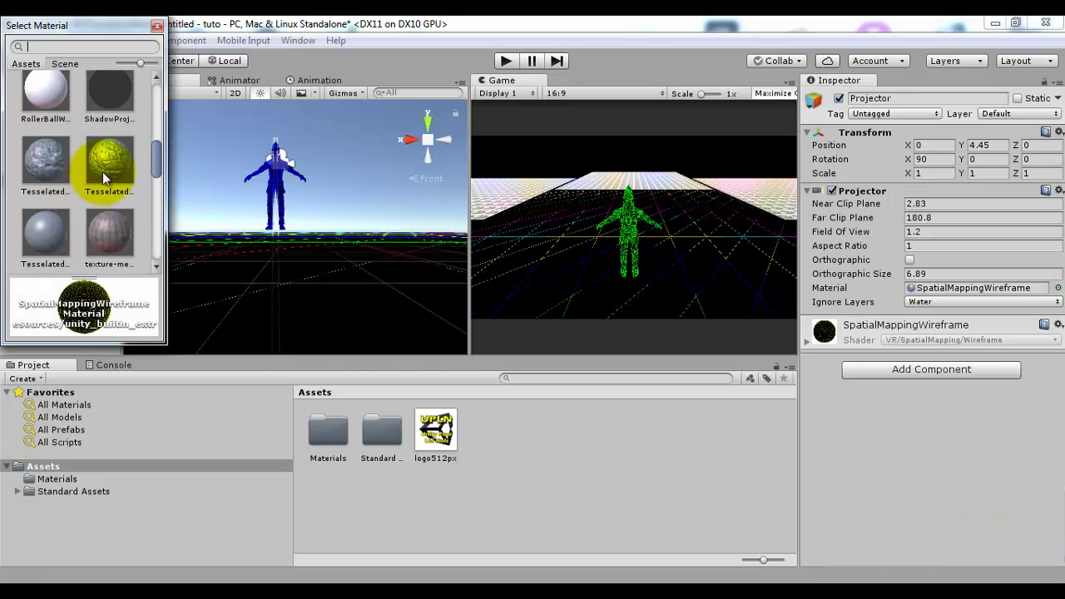
left_click(103, 172)
scroll(113, 167, "down", 3)
left_click(112, 219)
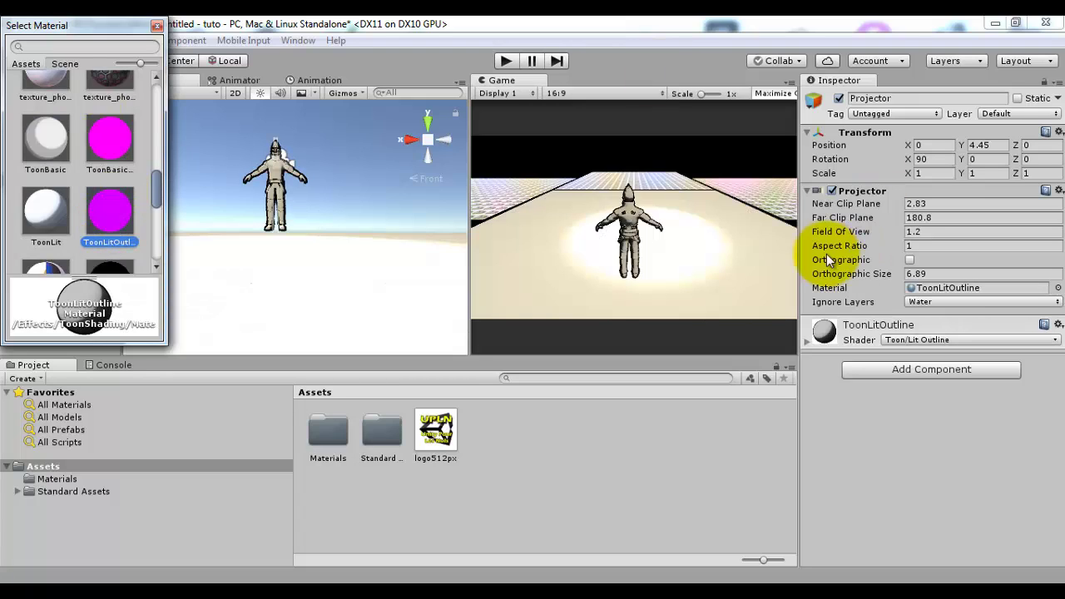
left_click(504, 61)
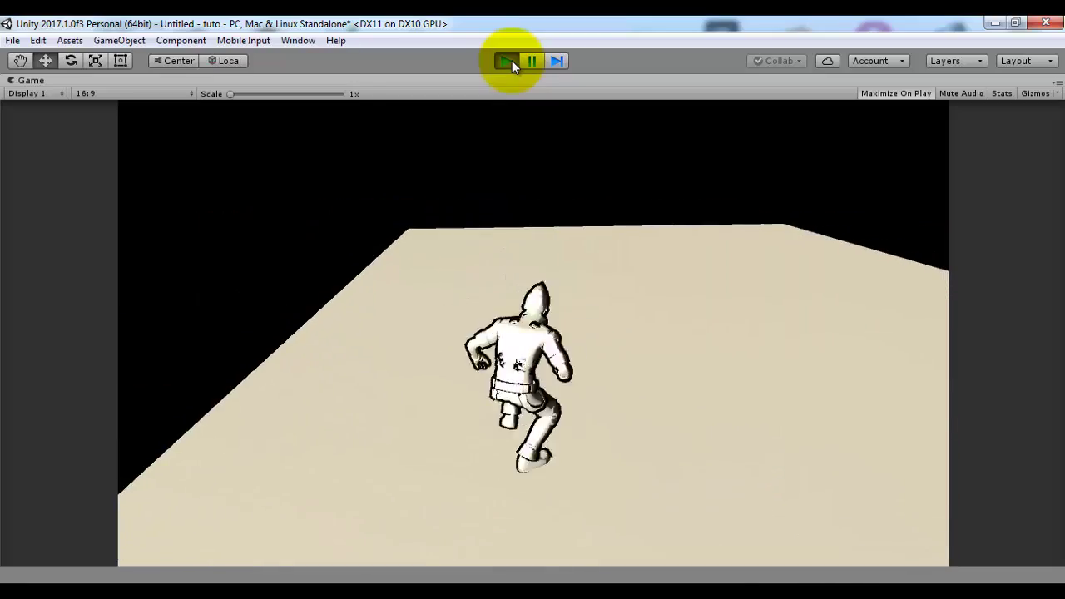
- Run, turn, jump and crouch the toon-outlined character across the plain and logo-tiled planes
key("w")
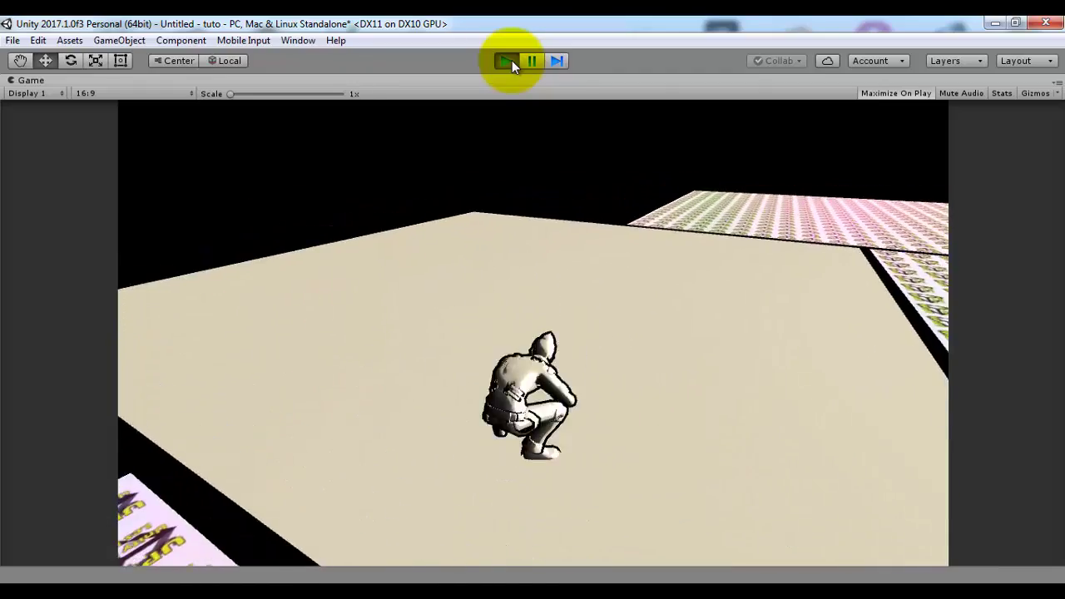
key("w")
key("w")
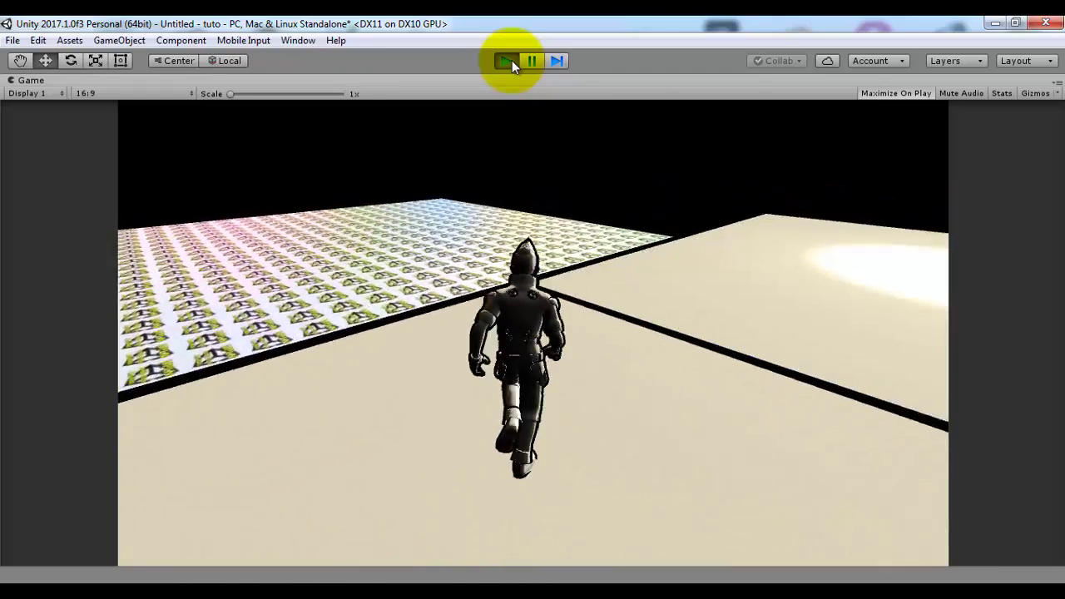
key("w")
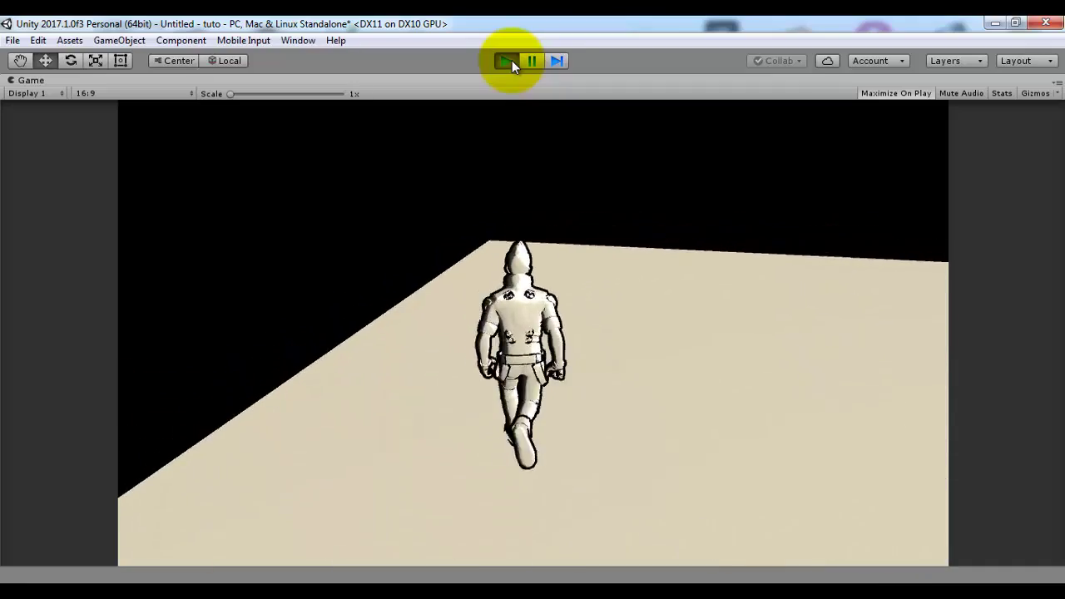